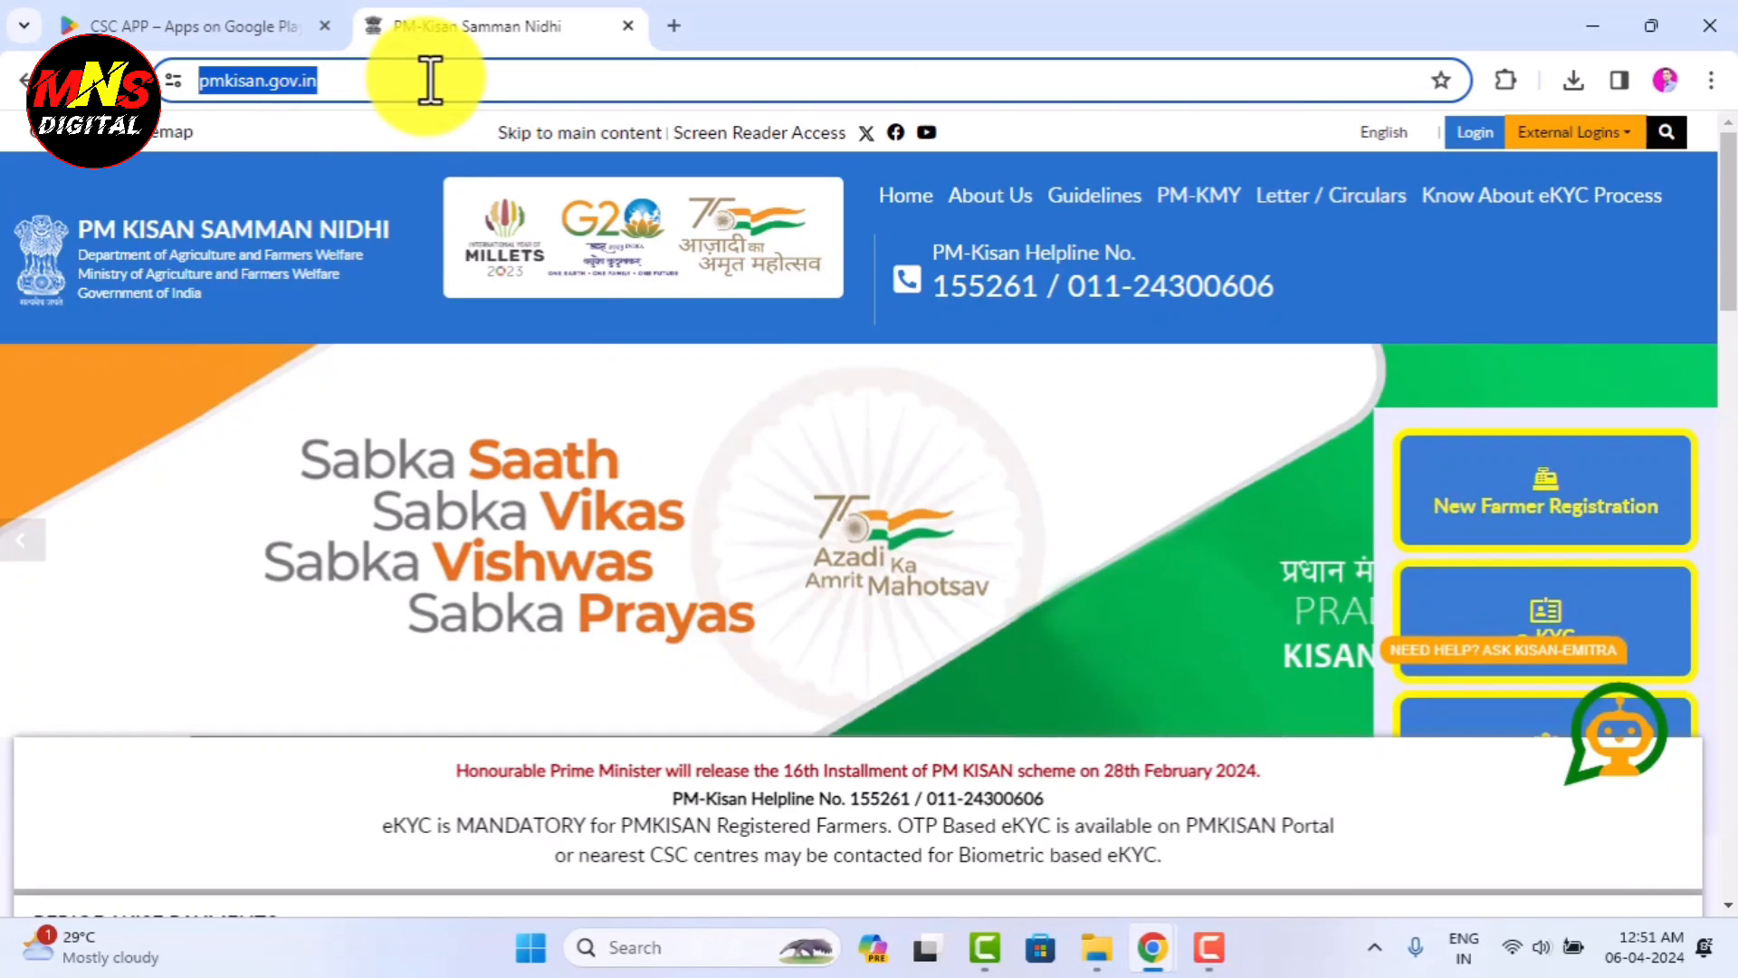
Scroll down to Farmers Corner and open the New Farmer Registration tile
{"action": "scroll", "coordinate": [1424, 435], "scroll_direction": "down", "scroll_amount": 1}
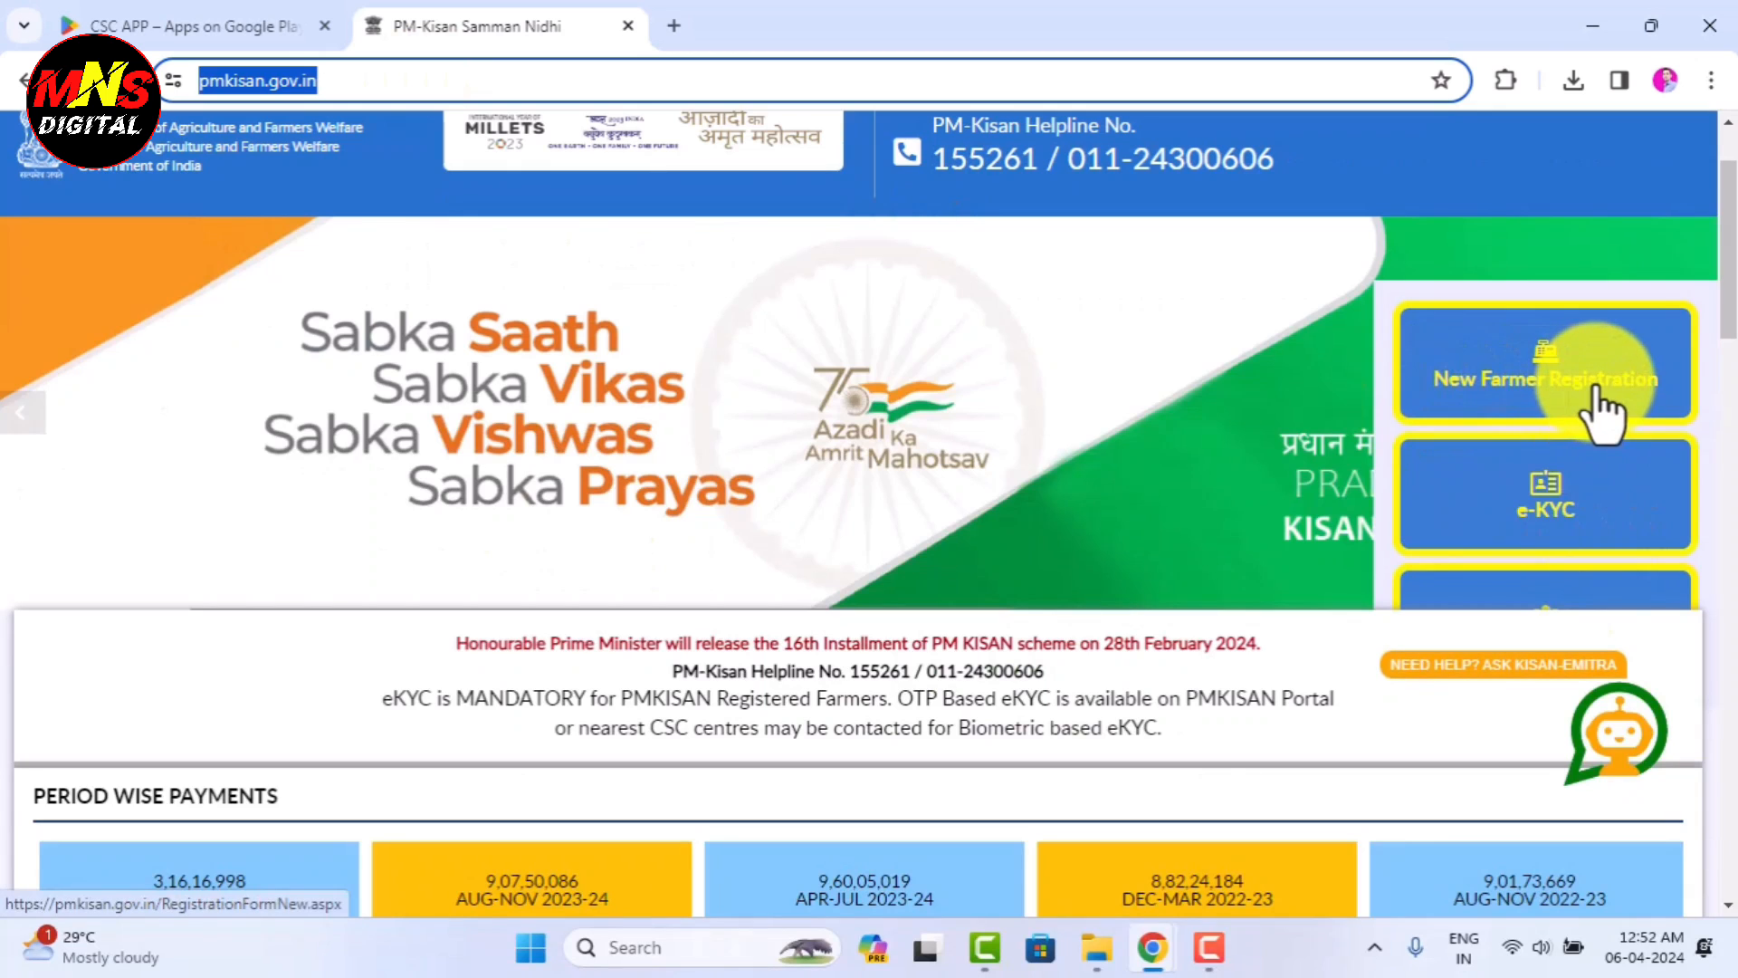
{"action": "scroll", "coordinate": [1603, 416], "scroll_direction": "down", "scroll_amount": 1}
{"action": "scroll", "coordinate": [1602, 412], "scroll_direction": "down", "scroll_amount": 6}
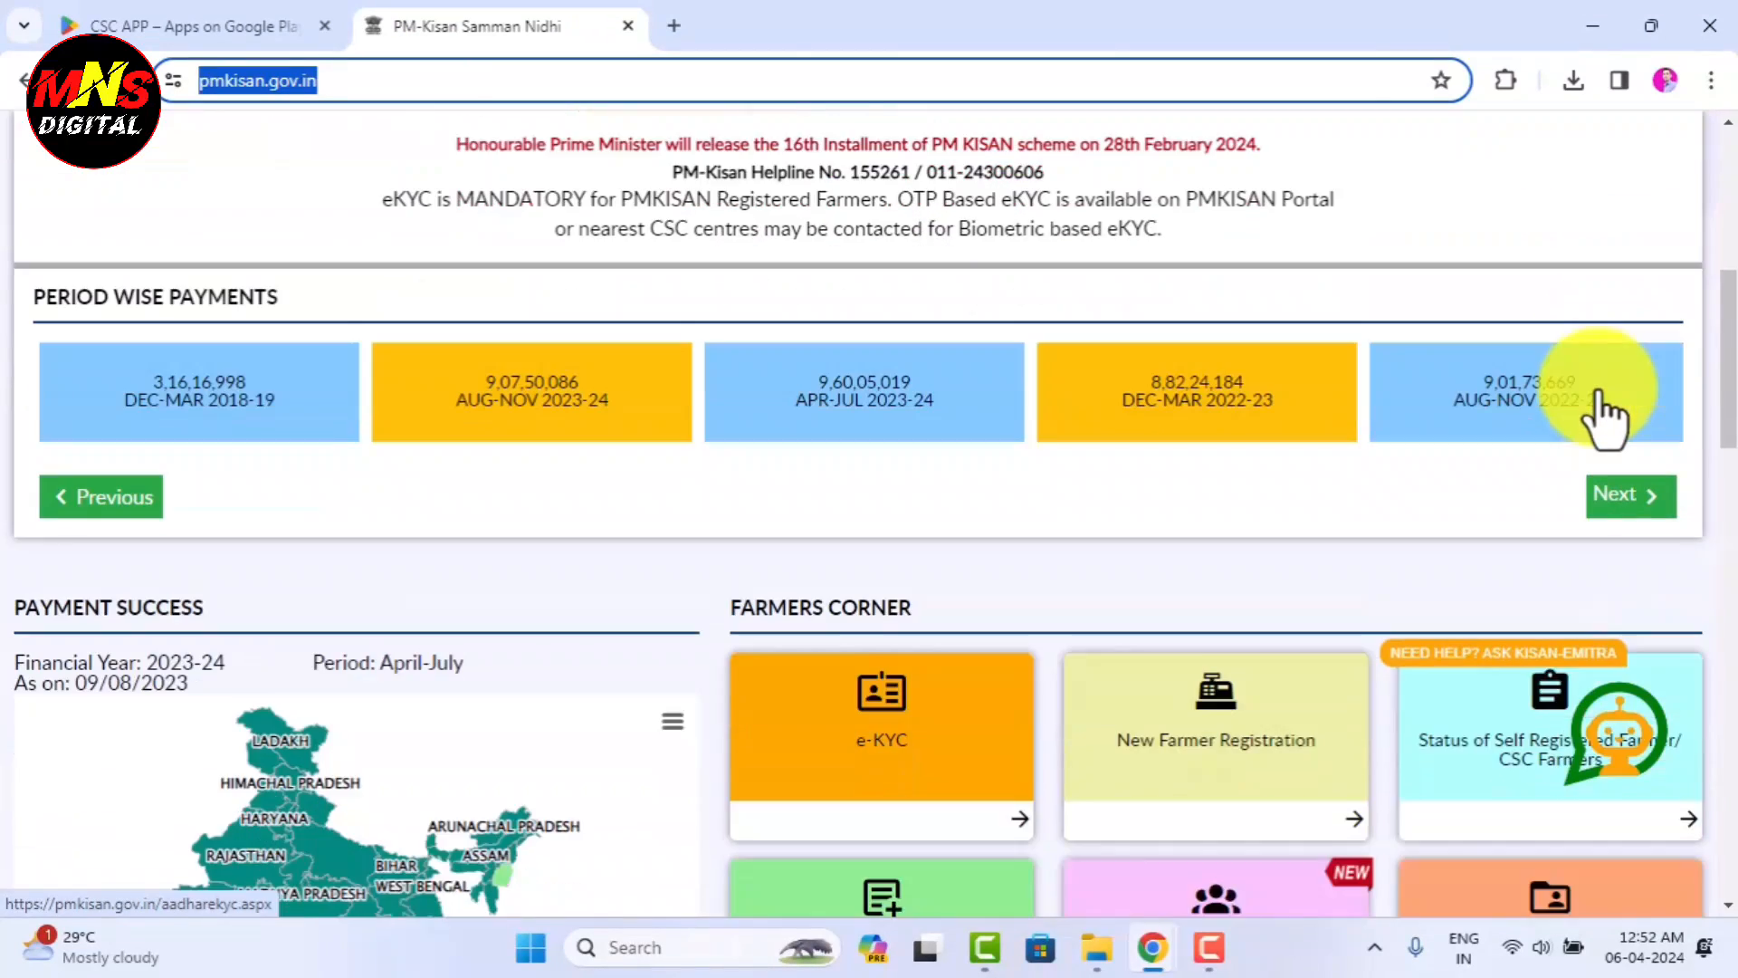
{"action": "scroll", "coordinate": [1507, 489], "scroll_direction": "down", "scroll_amount": 1}
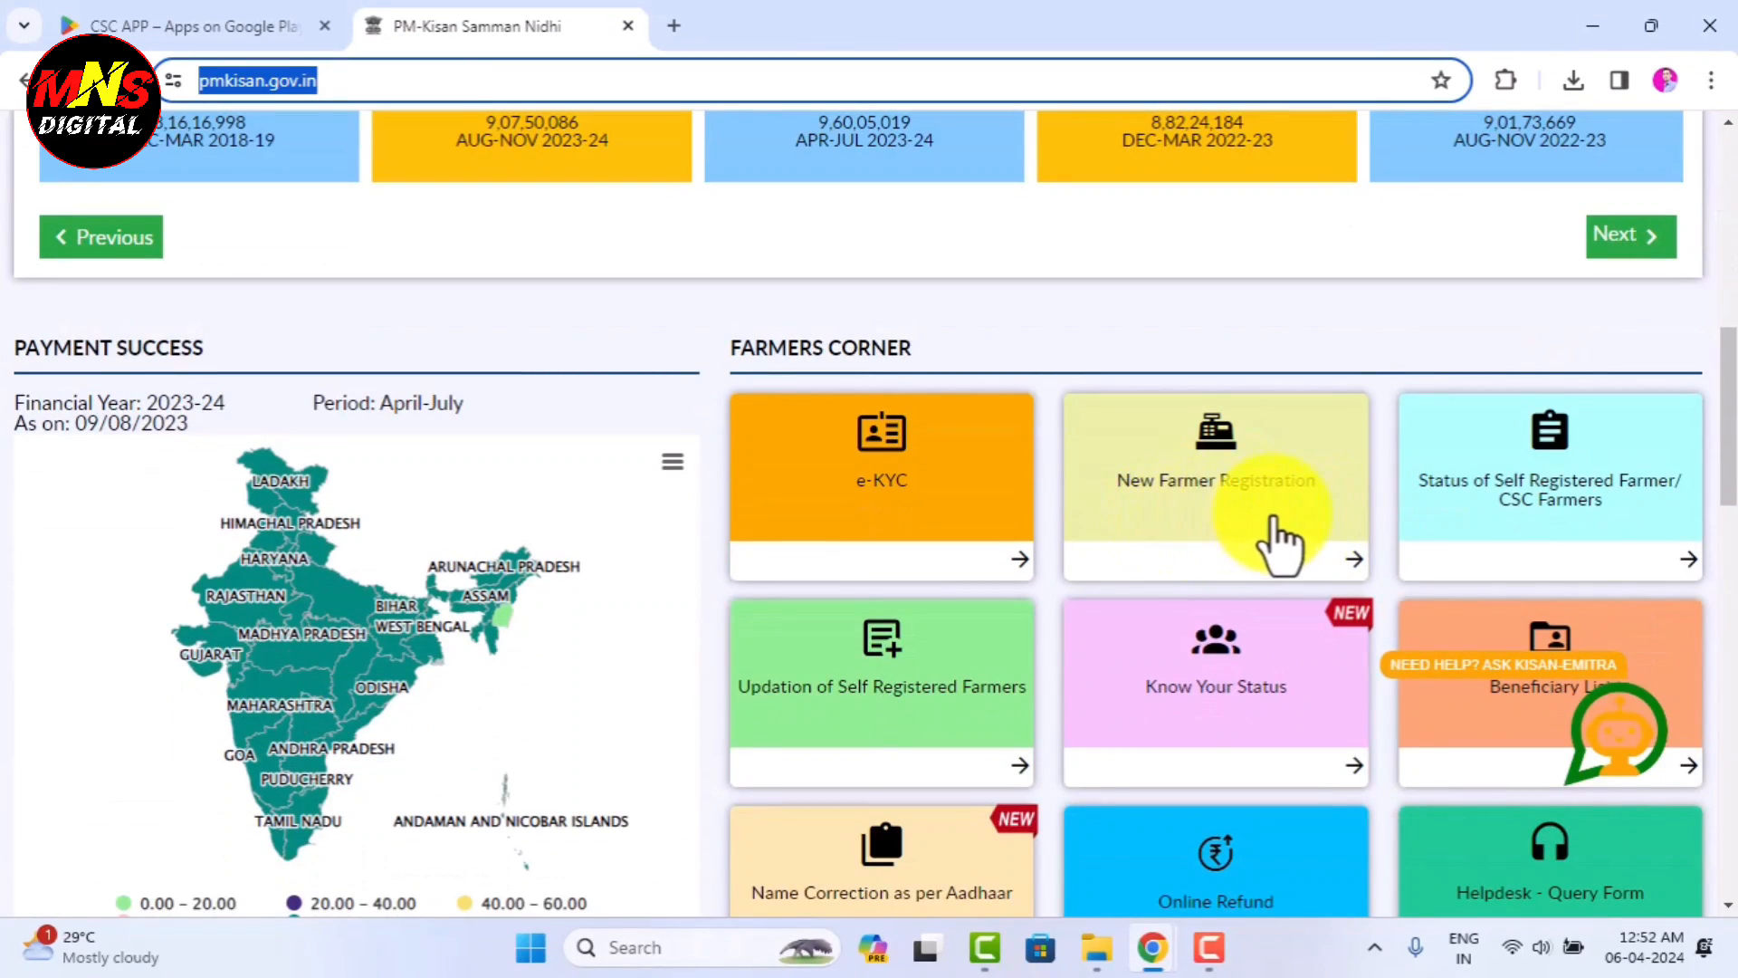
{"action": "scroll", "coordinate": [1234, 516], "scroll_direction": "down", "scroll_amount": 1}
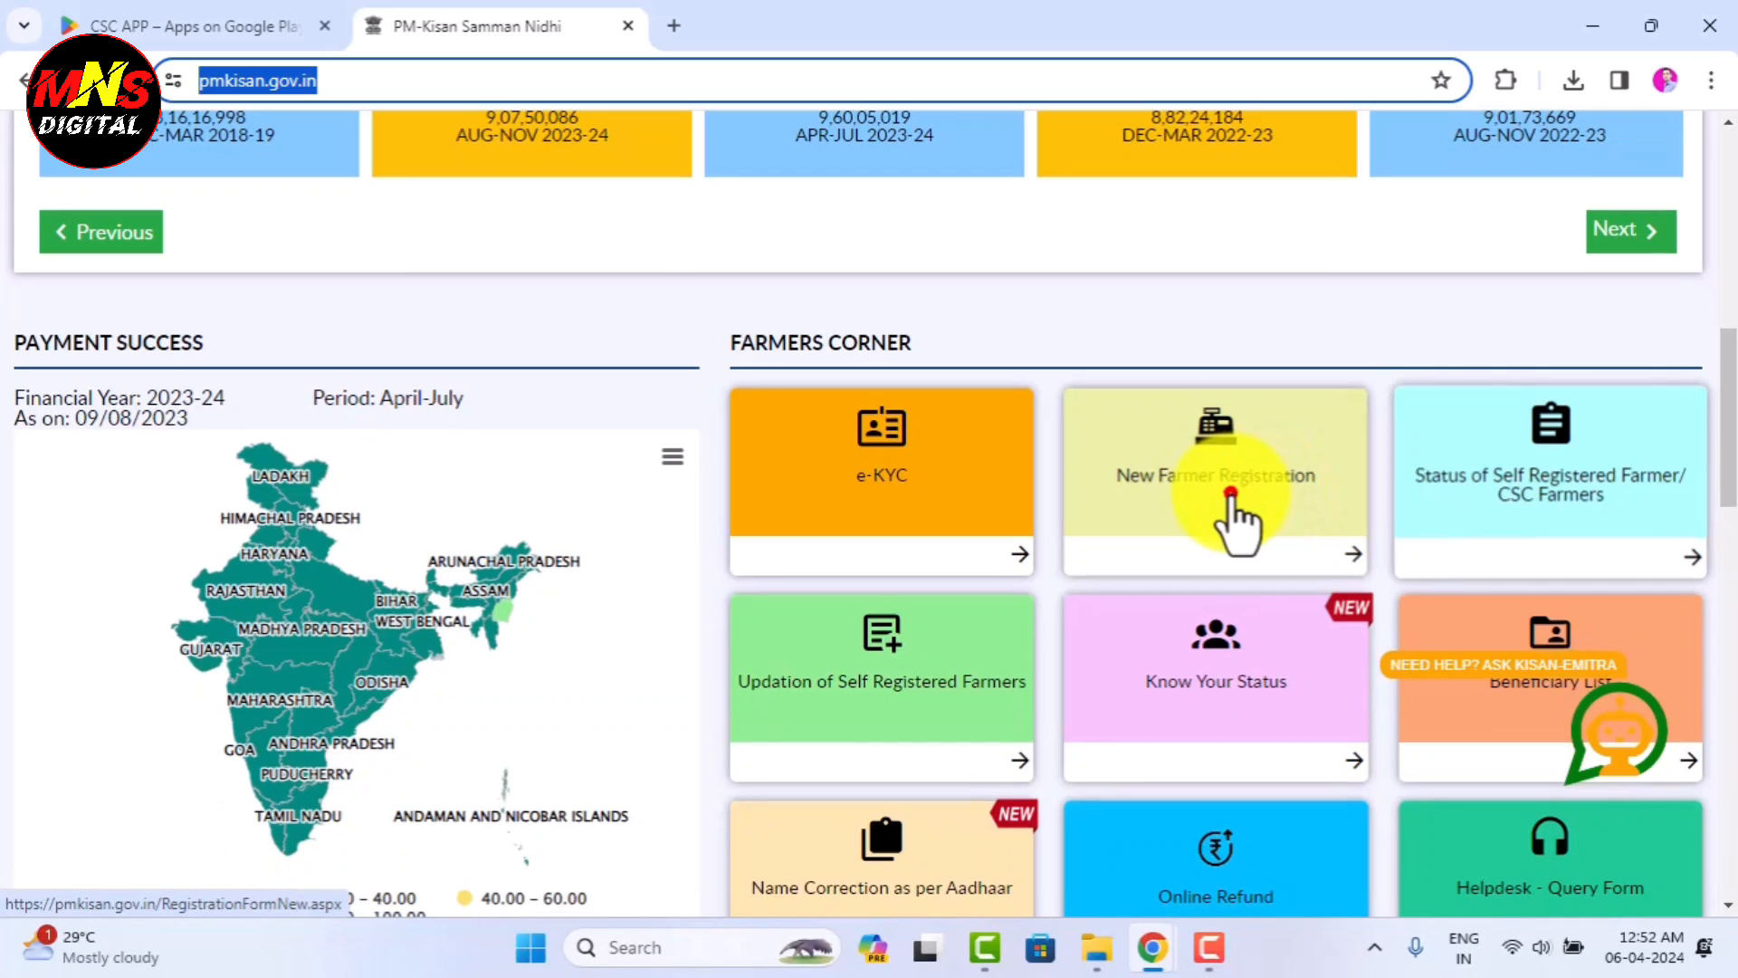
{"action": "left_click", "coordinate": [1232, 521]}
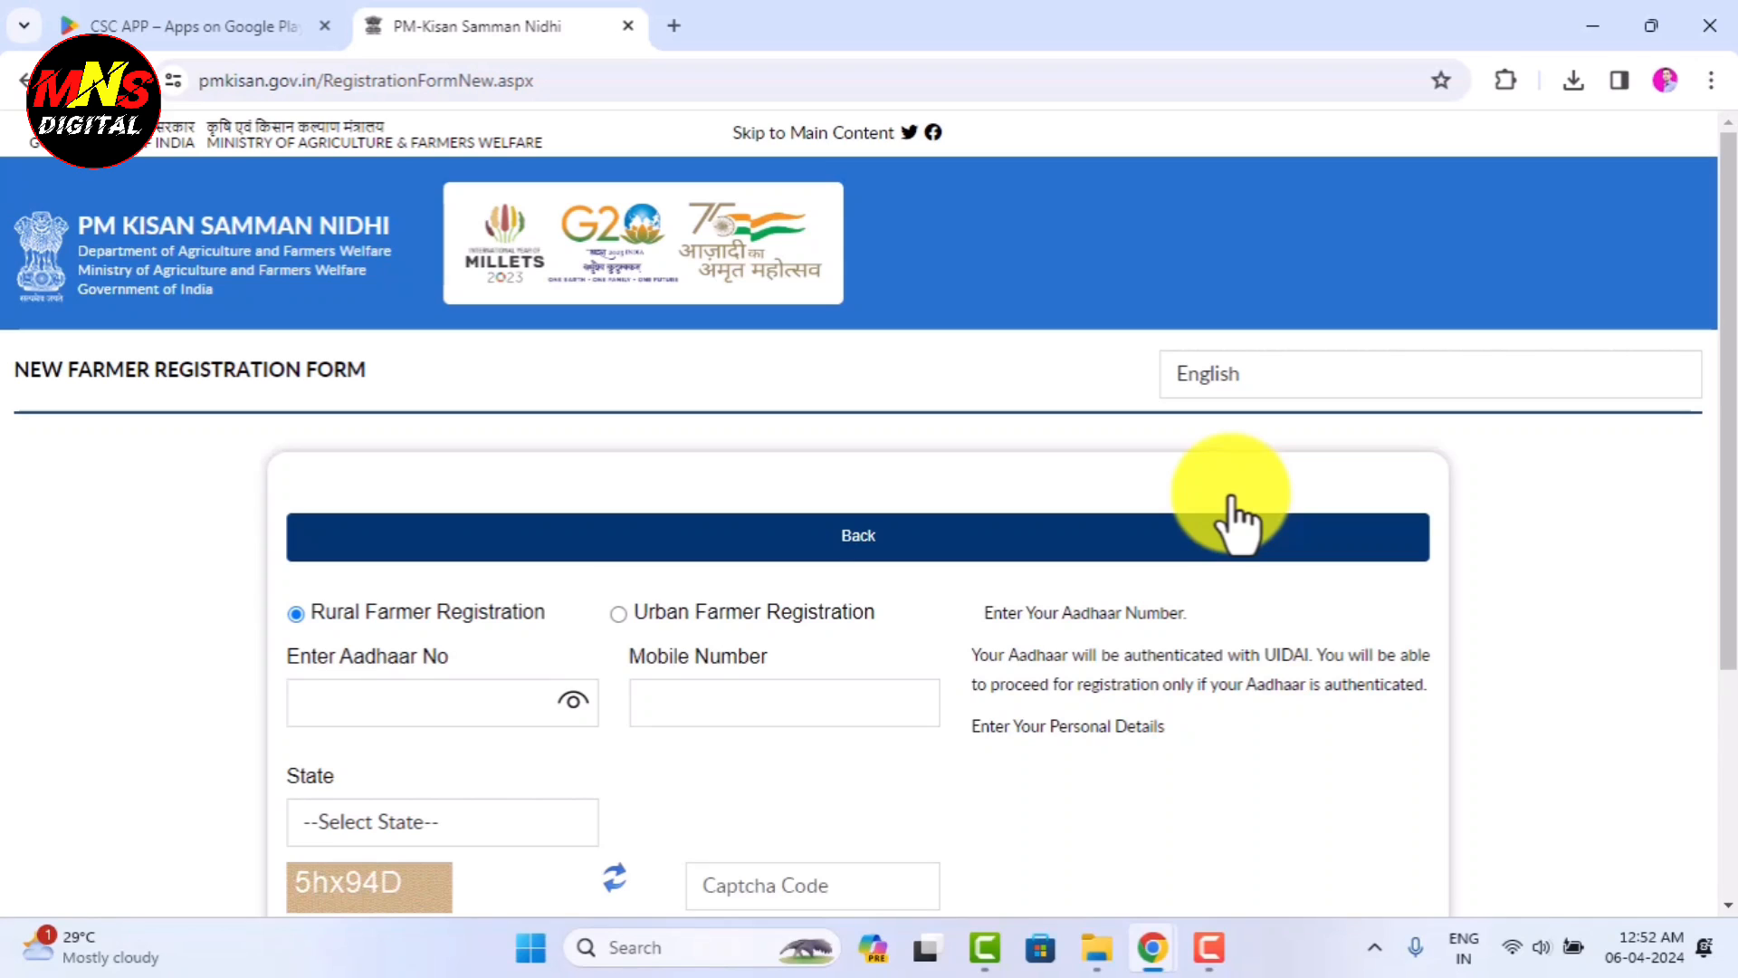
Enter the farmer's Aadhaar and mobile numbers, pick MADHYA PRADESH as state, and fill the captcha
{"action": "scroll", "coordinate": [953, 566], "scroll_direction": "down", "scroll_amount": 3}
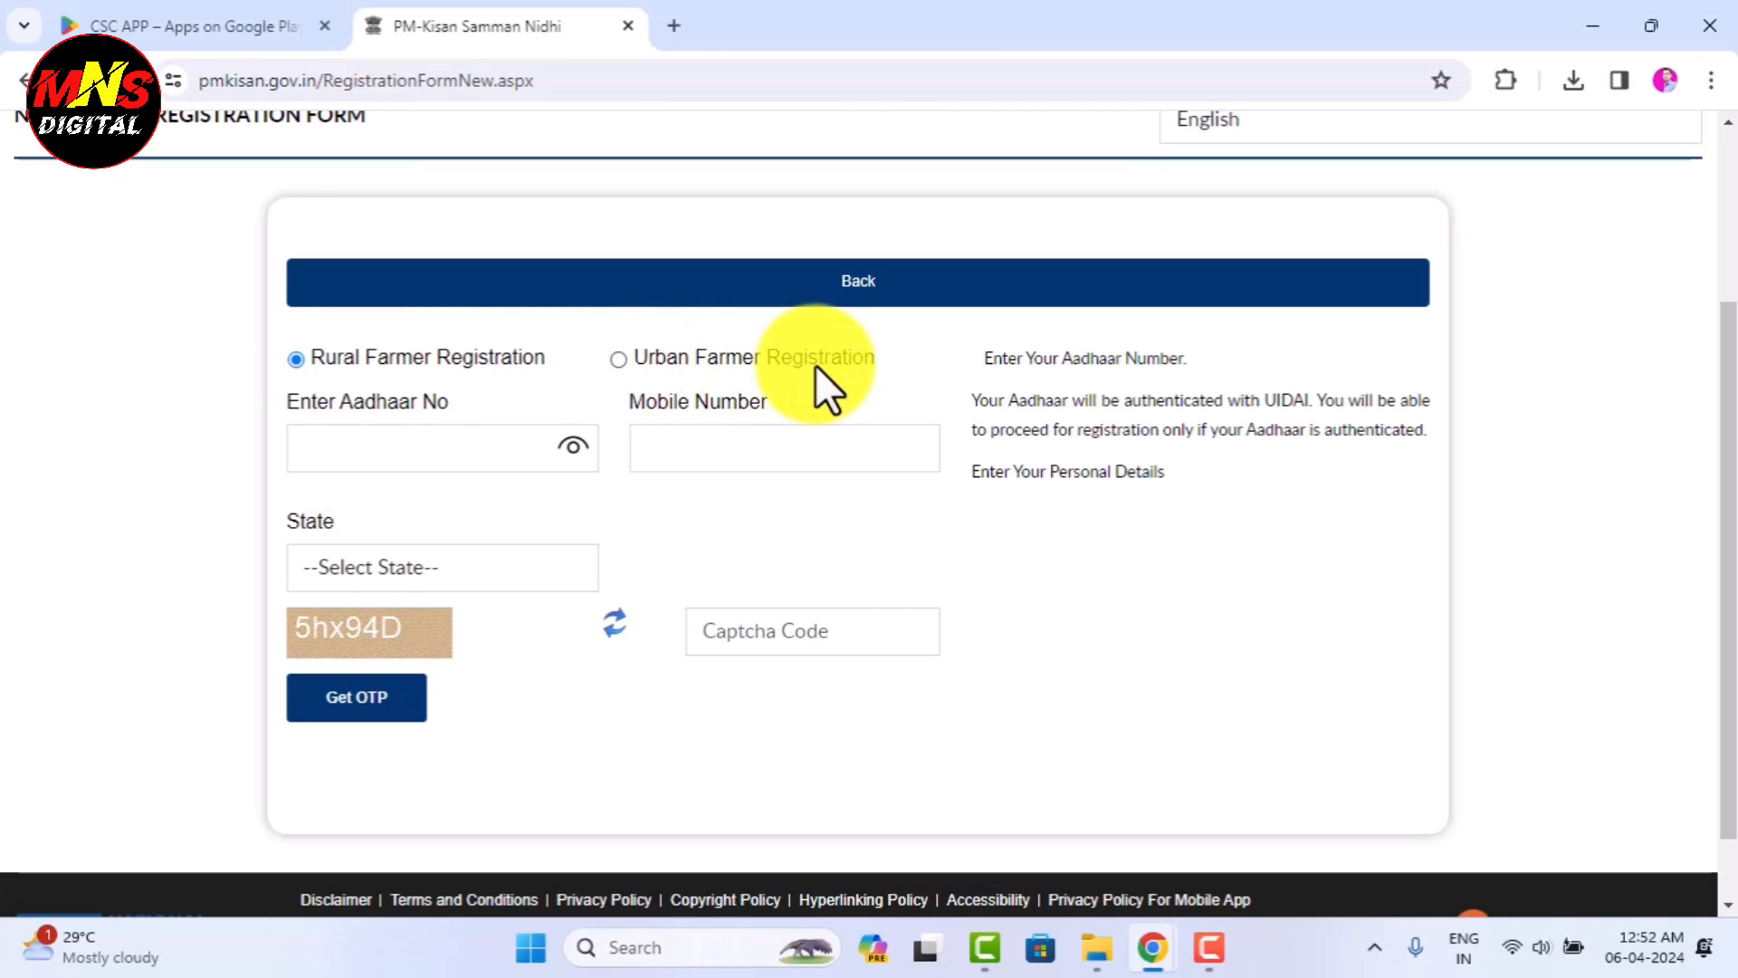
{"action": "left_click", "coordinate": [343, 453]}
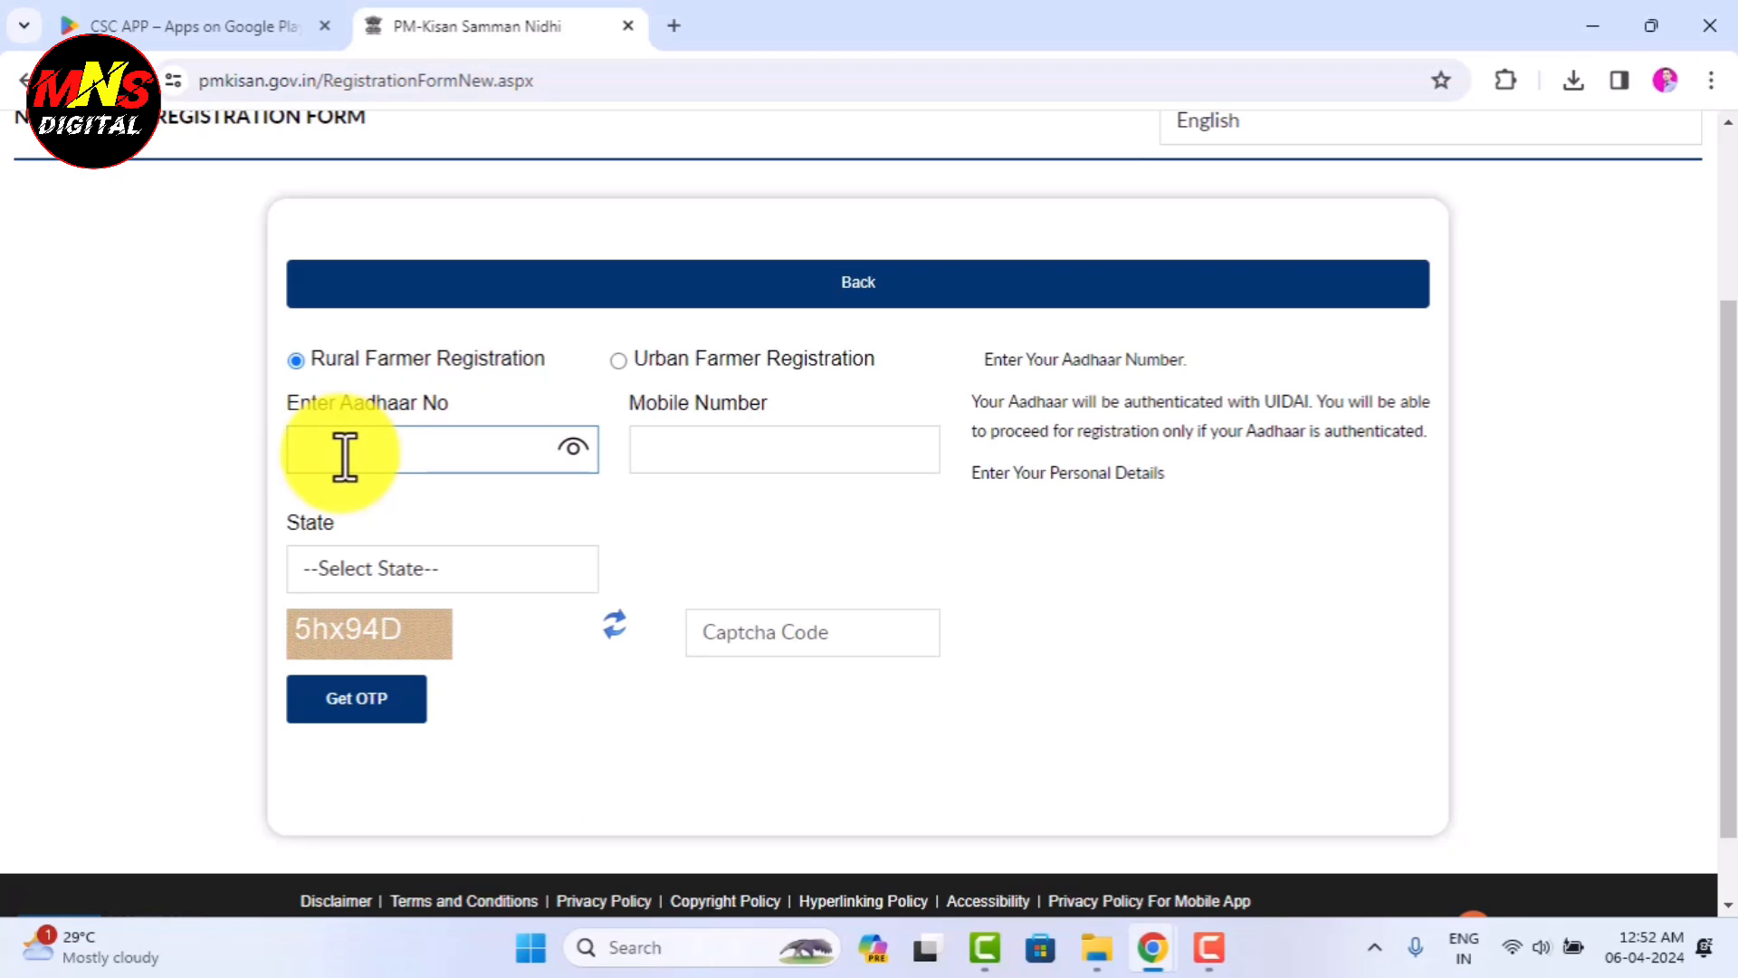
{"action": "left_click", "coordinate": [688, 443]}
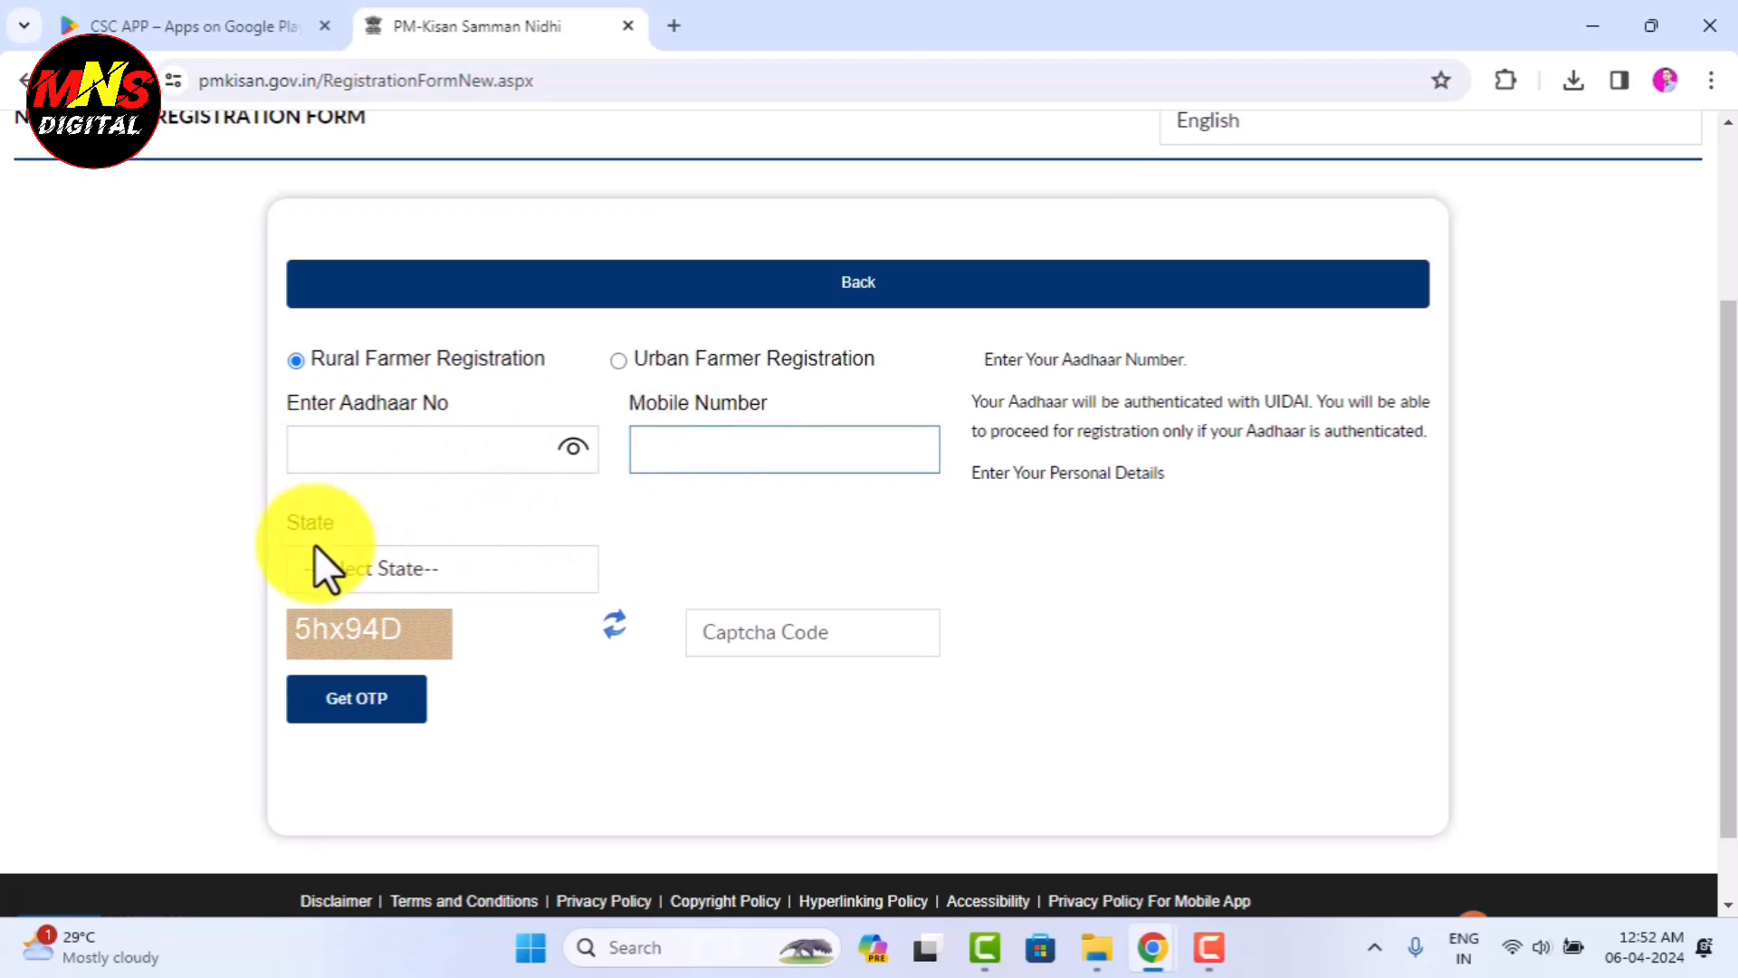
{"action": "left_click", "coordinate": [376, 571]}
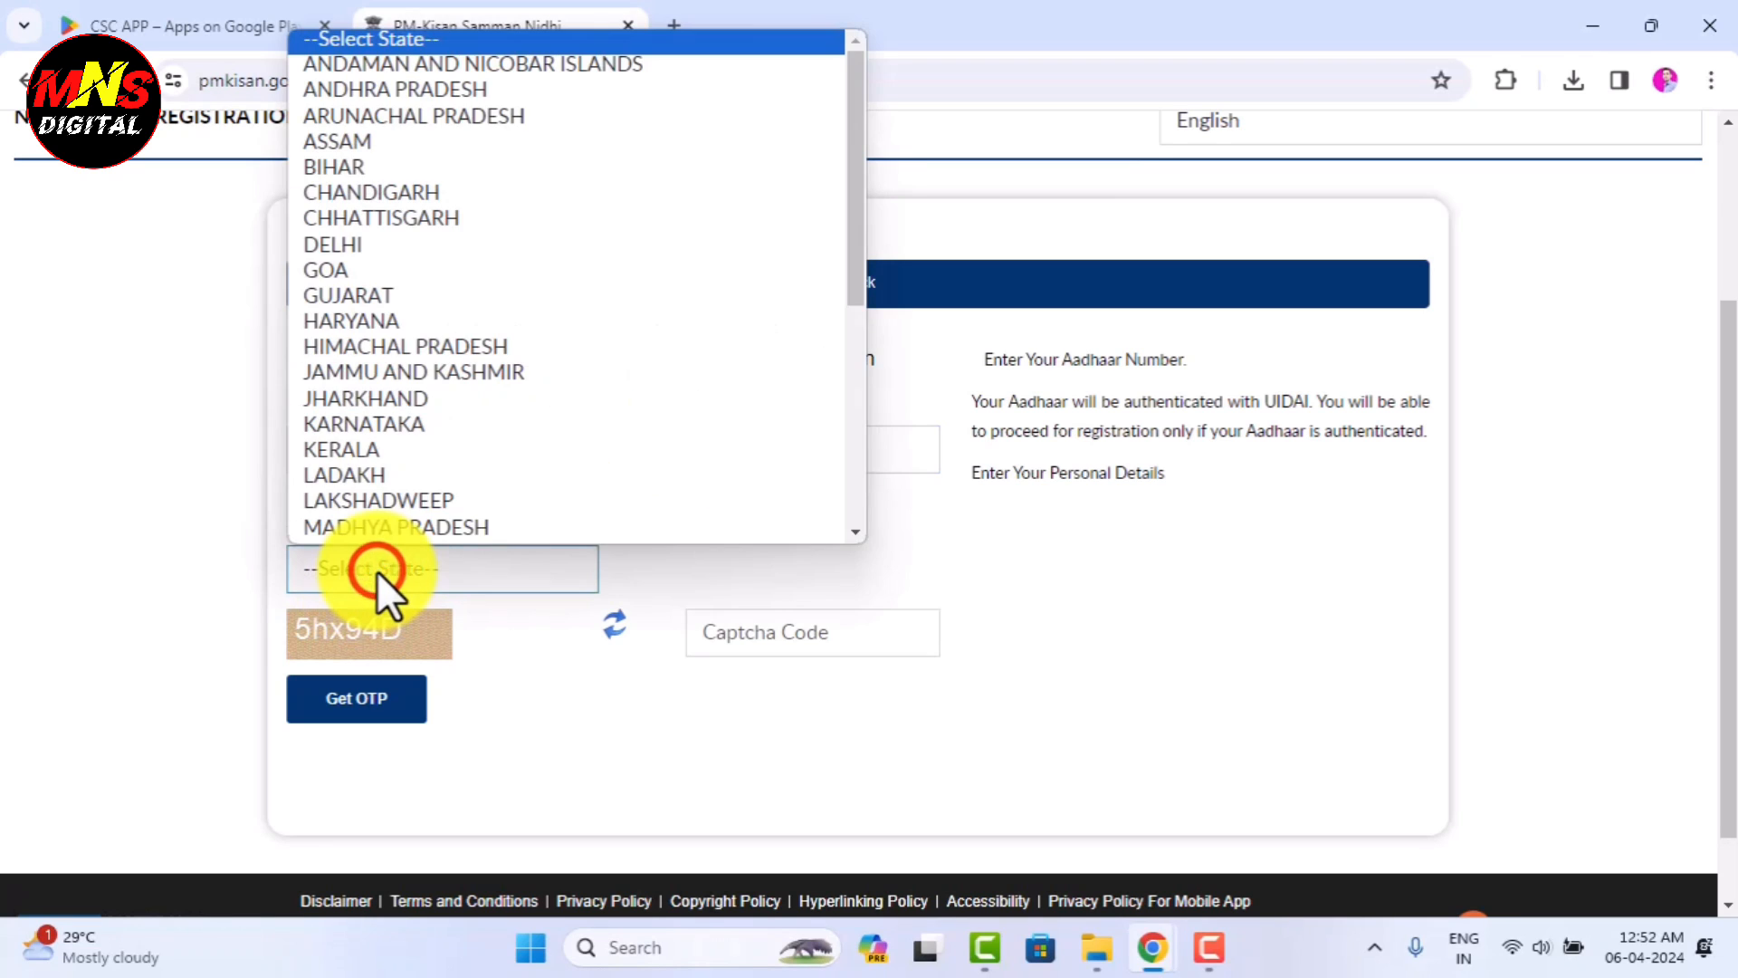
{"action": "left_click", "coordinate": [449, 524]}
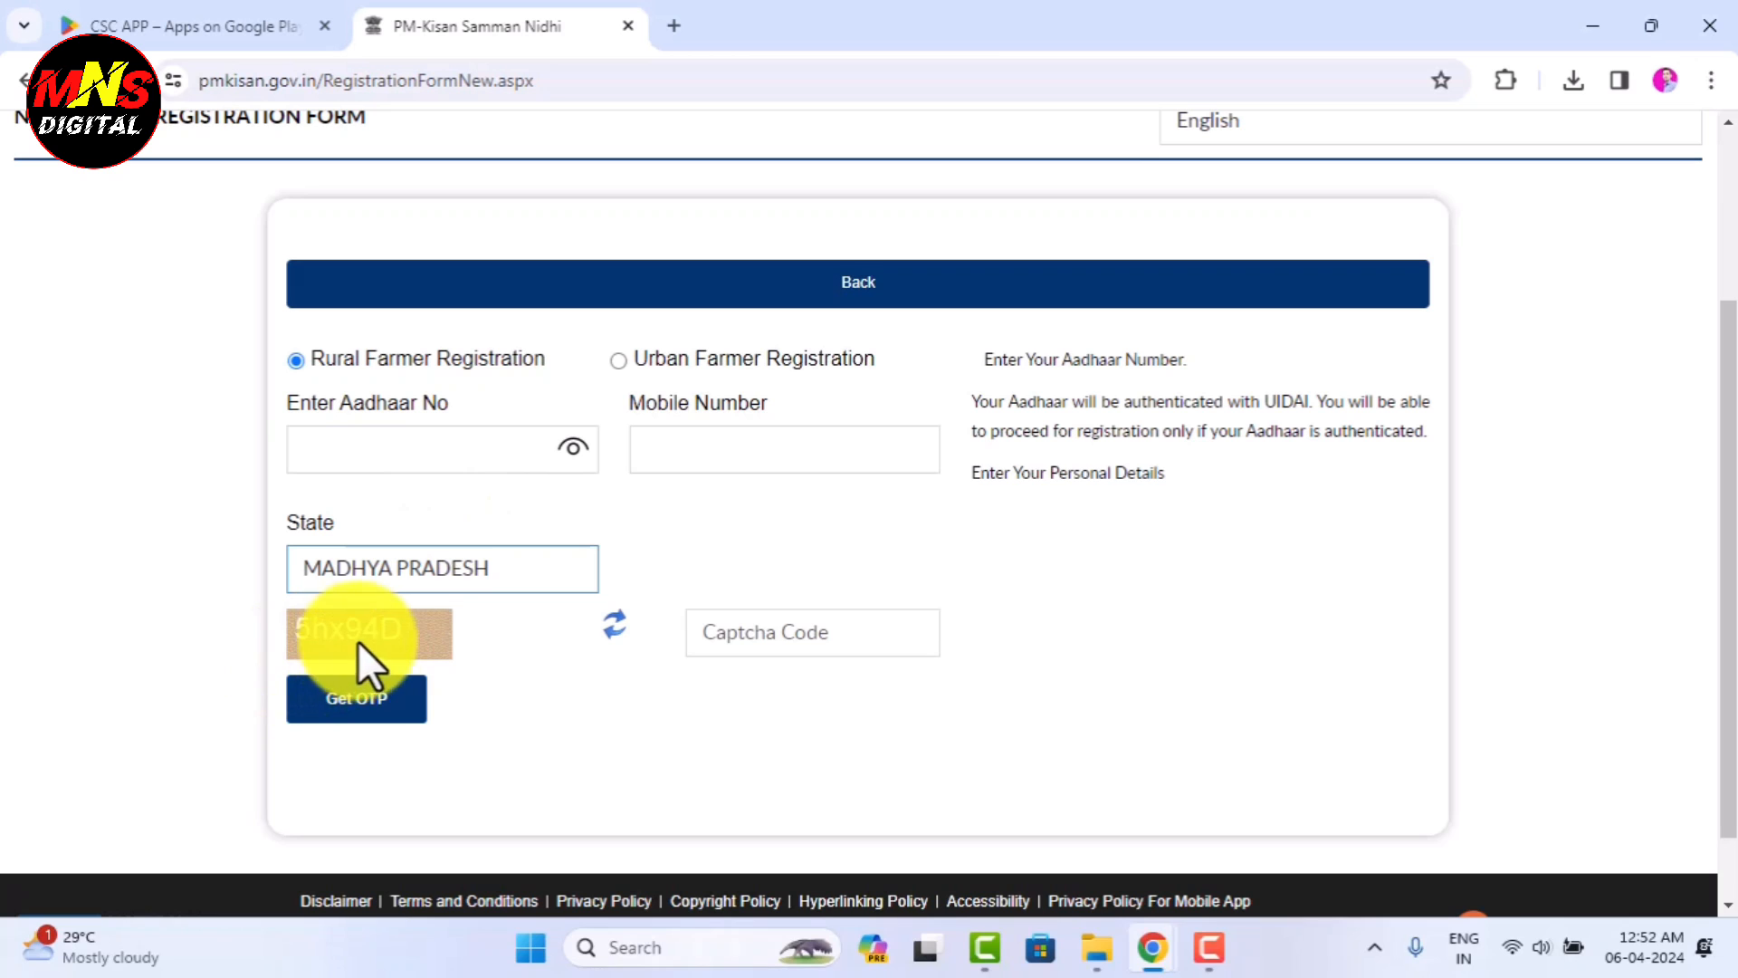
{"action": "left_click", "coordinate": [755, 630]}
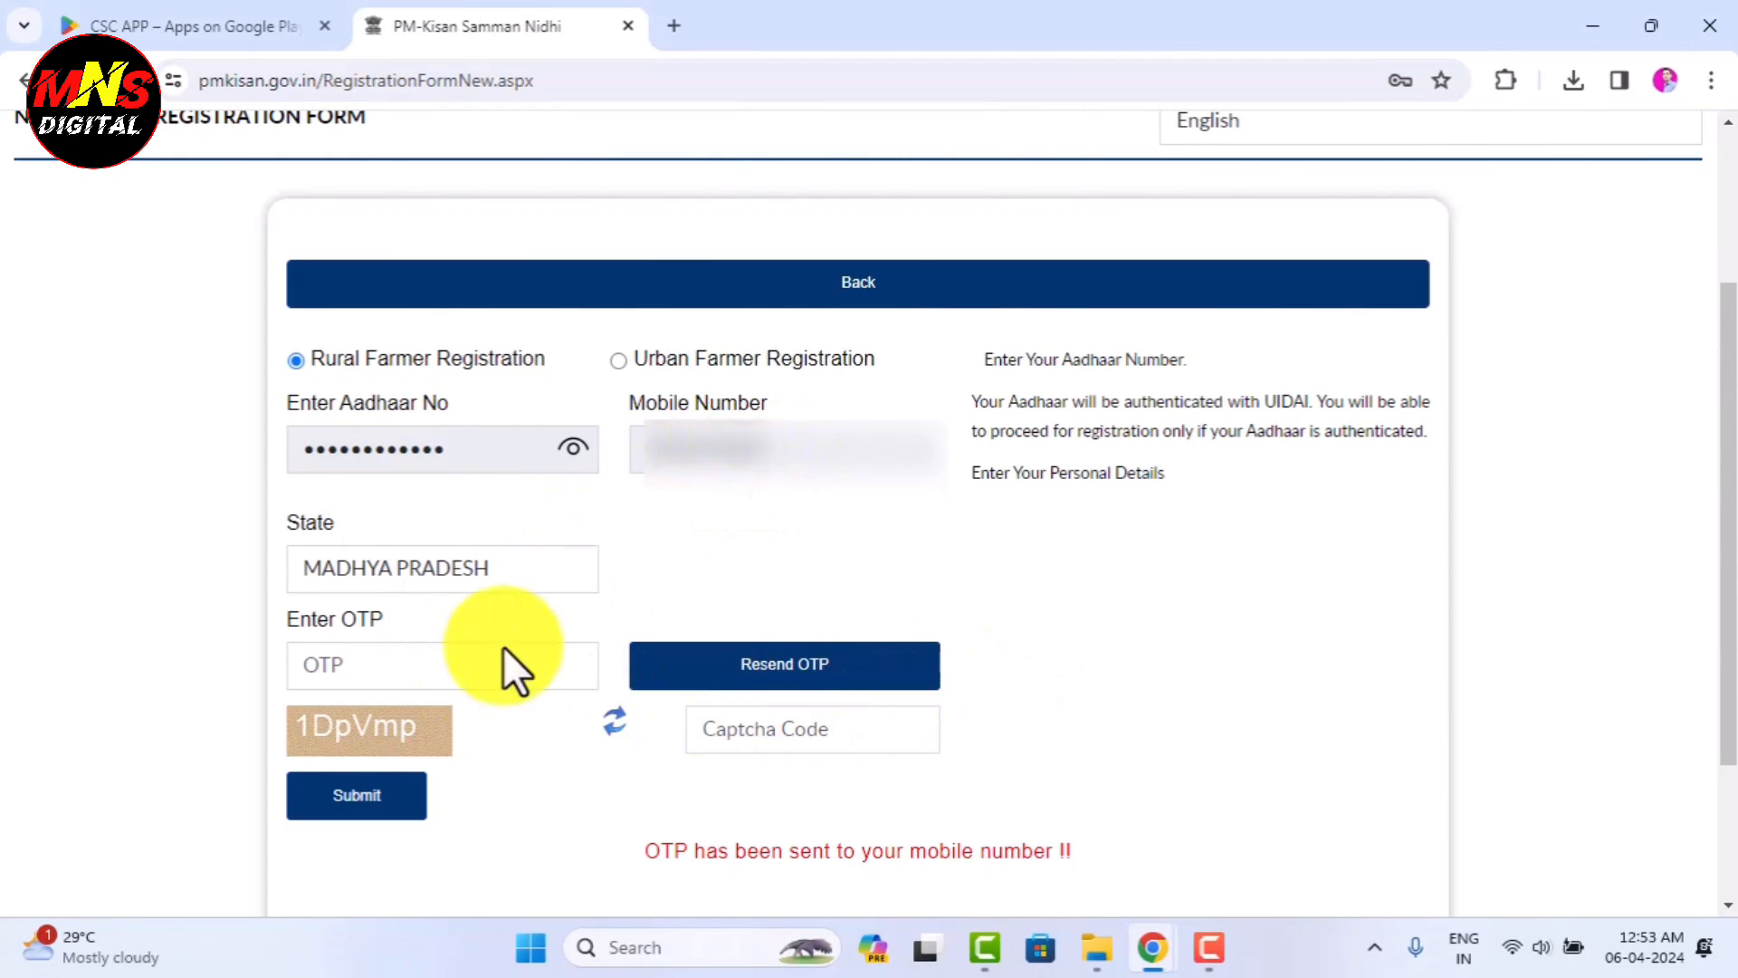
Submit the mobile OTP with the captcha, then clear the outdated captcha entry
{"action": "left_click", "coordinate": [342, 665]}
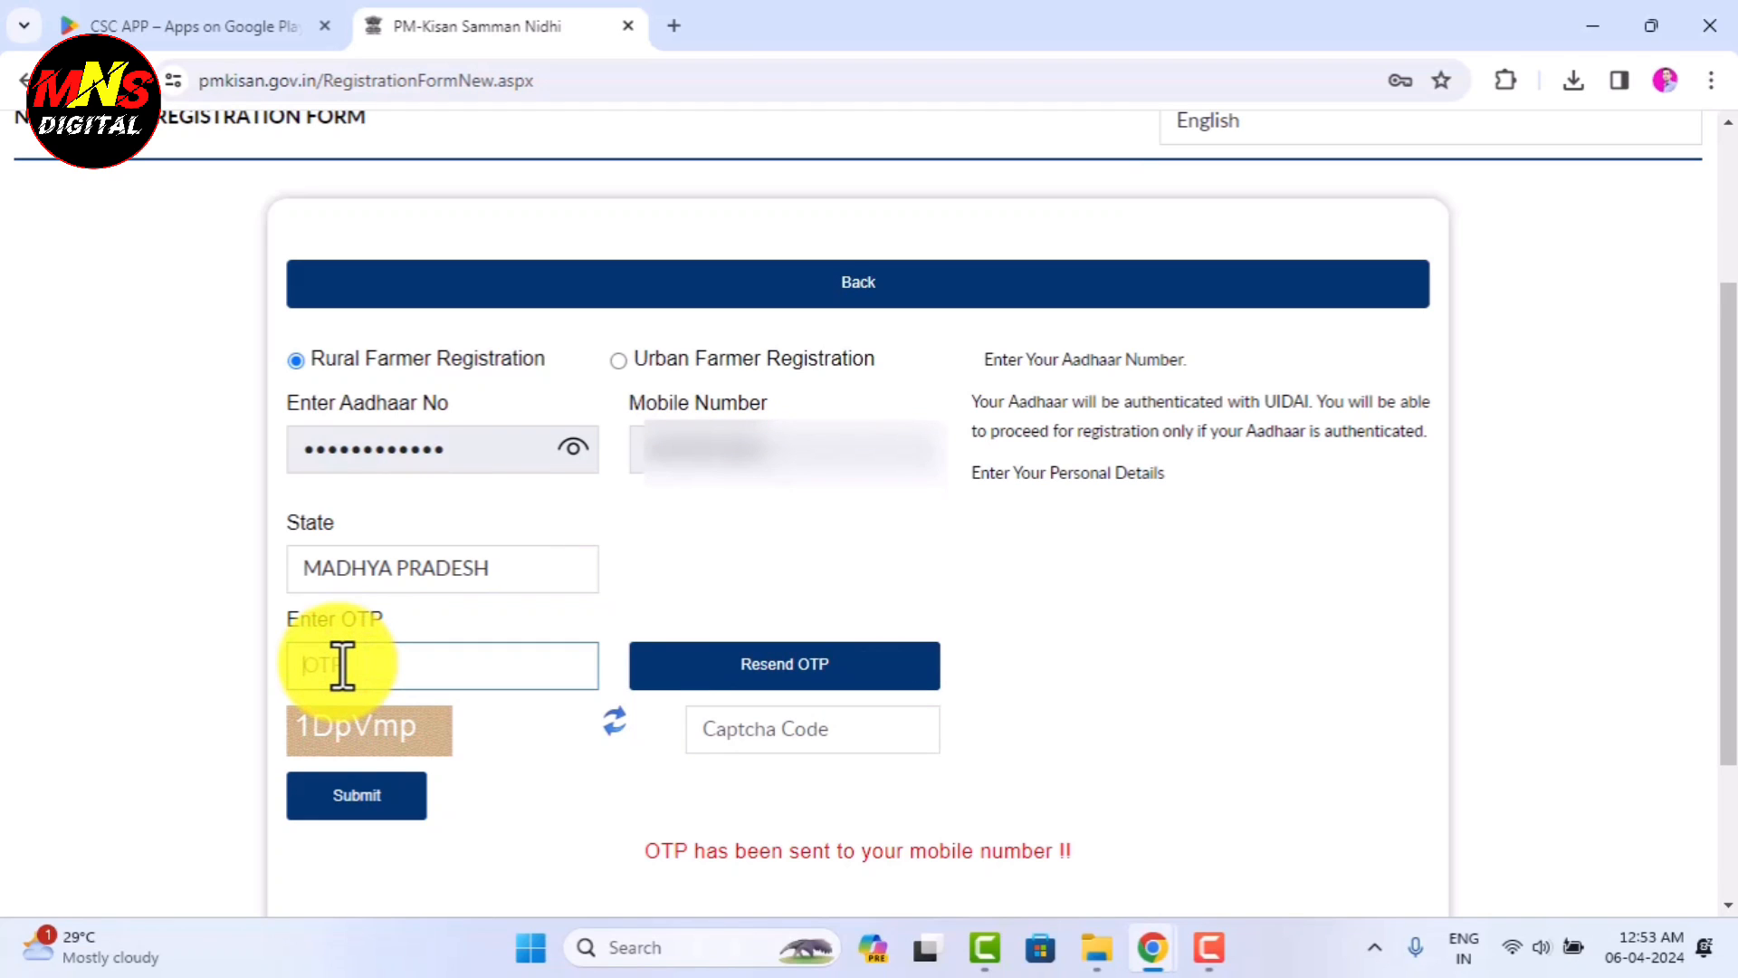
{"action": "left_click", "coordinate": [715, 729]}
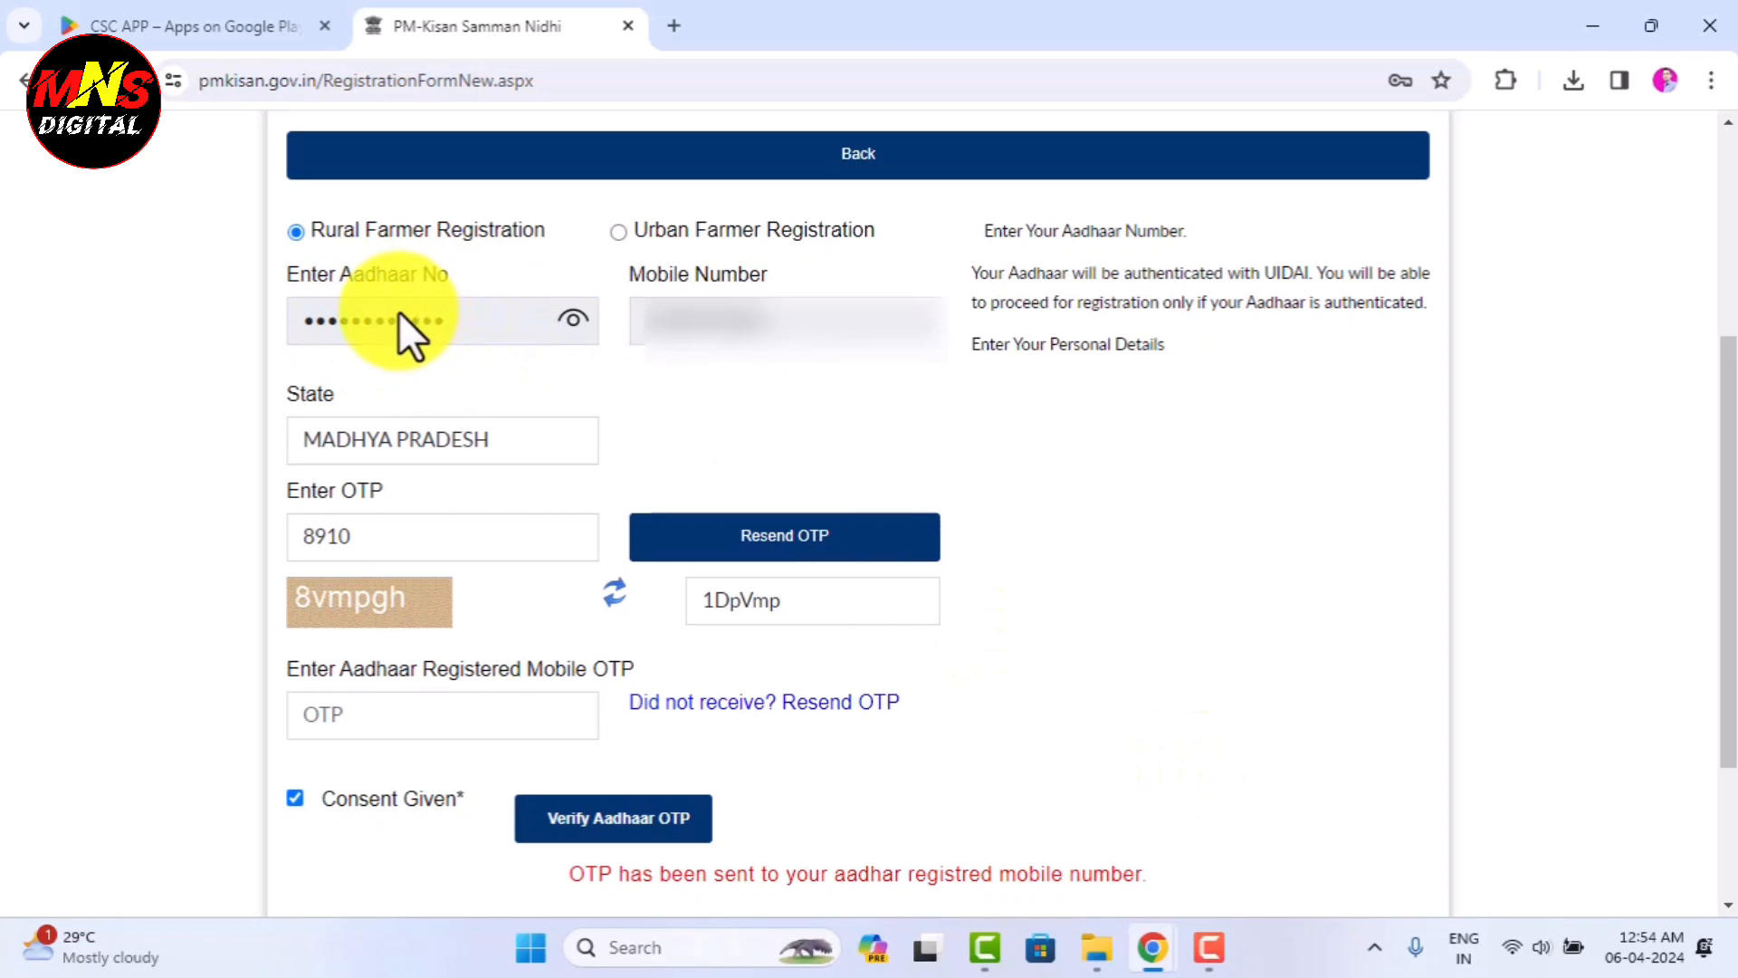
{"action": "left_click", "coordinate": [362, 708]}
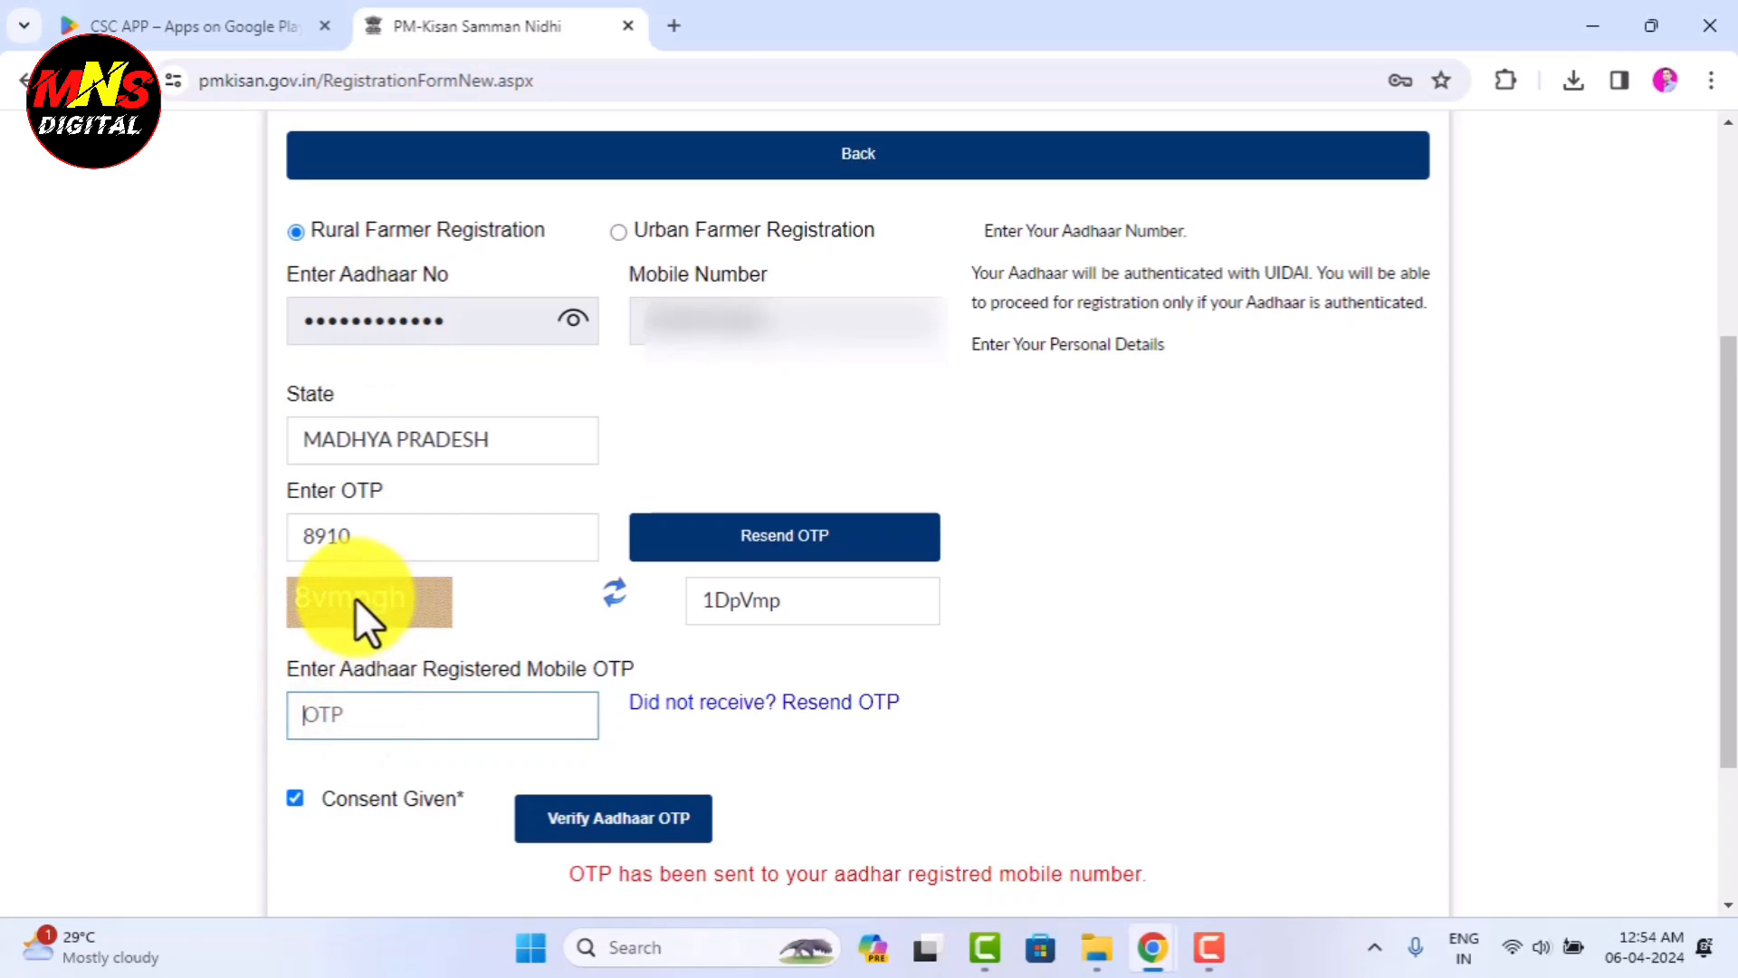
{"action": "left_click_drag", "start_coordinate": [808, 609], "coordinate": [666, 605]}
{"action": "key", "text": "BackSpace"}
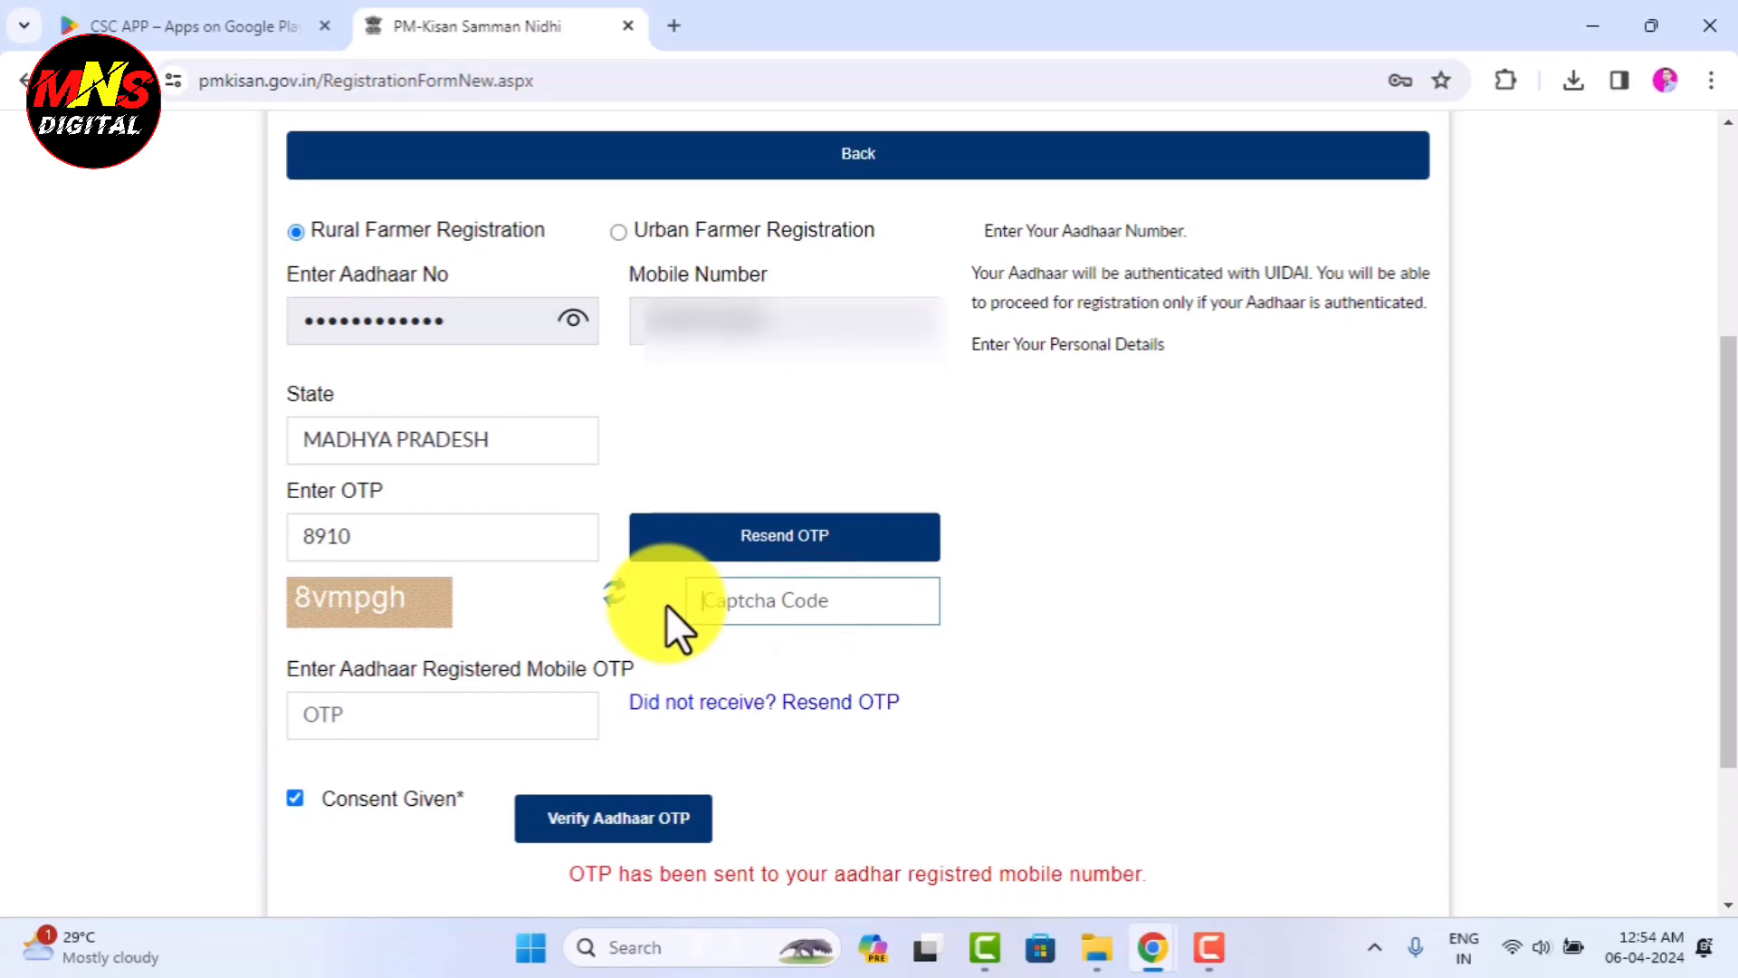
{"action": "left_click", "coordinate": [800, 600]}
Enter the fresh captcha '8vmpgh' and the Aadhaar-registered mobile OTP, then verify it
{"action": "type", "text": "8vmpgh"}
{"action": "left_click", "coordinate": [465, 716]}
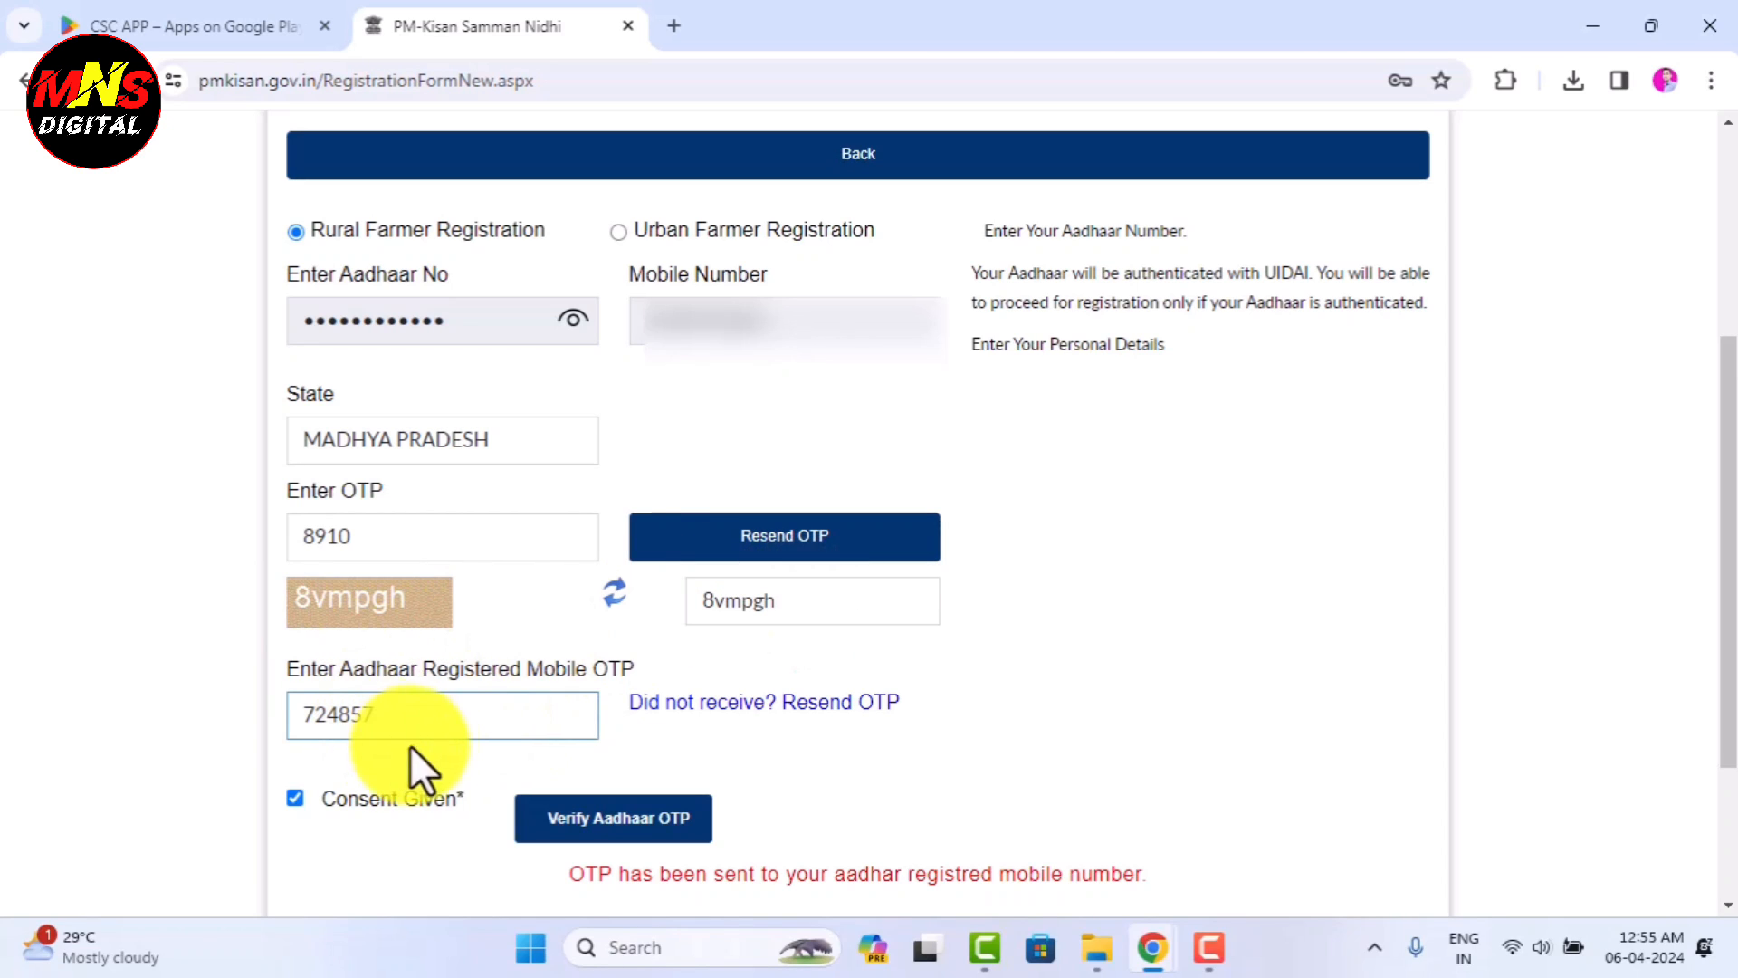
{"action": "left_click_drag", "start_coordinate": [415, 718], "coordinate": [264, 731]}
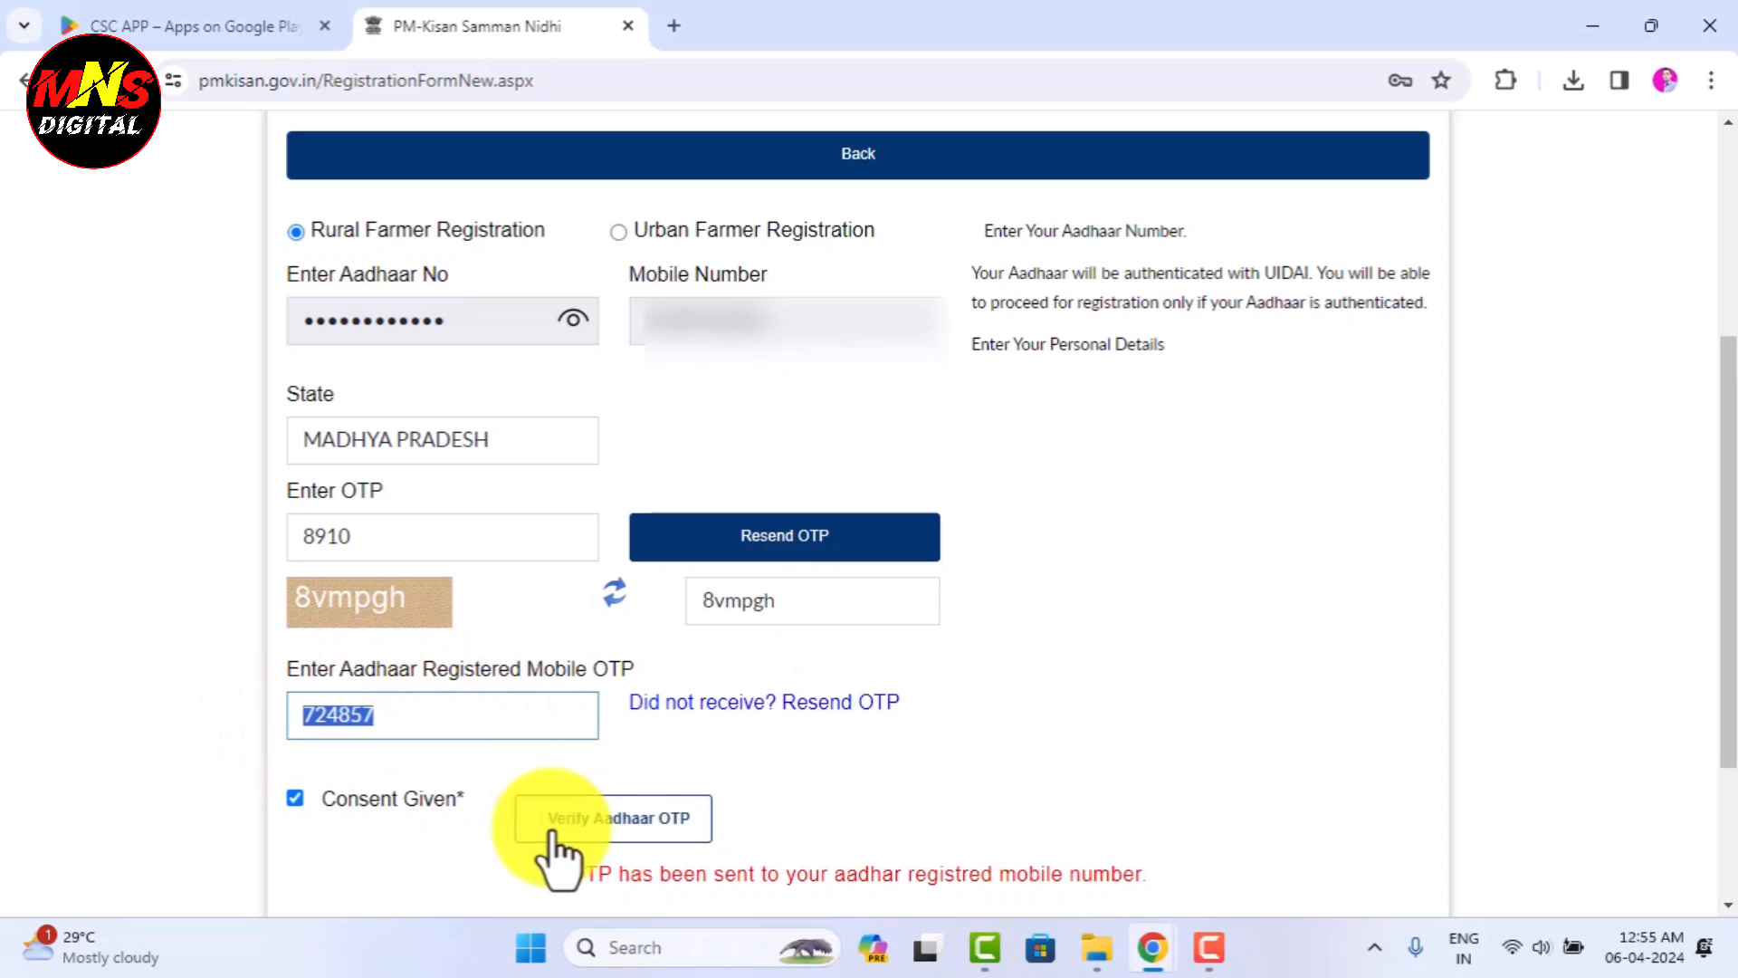
{"action": "left_click", "coordinate": [648, 834]}
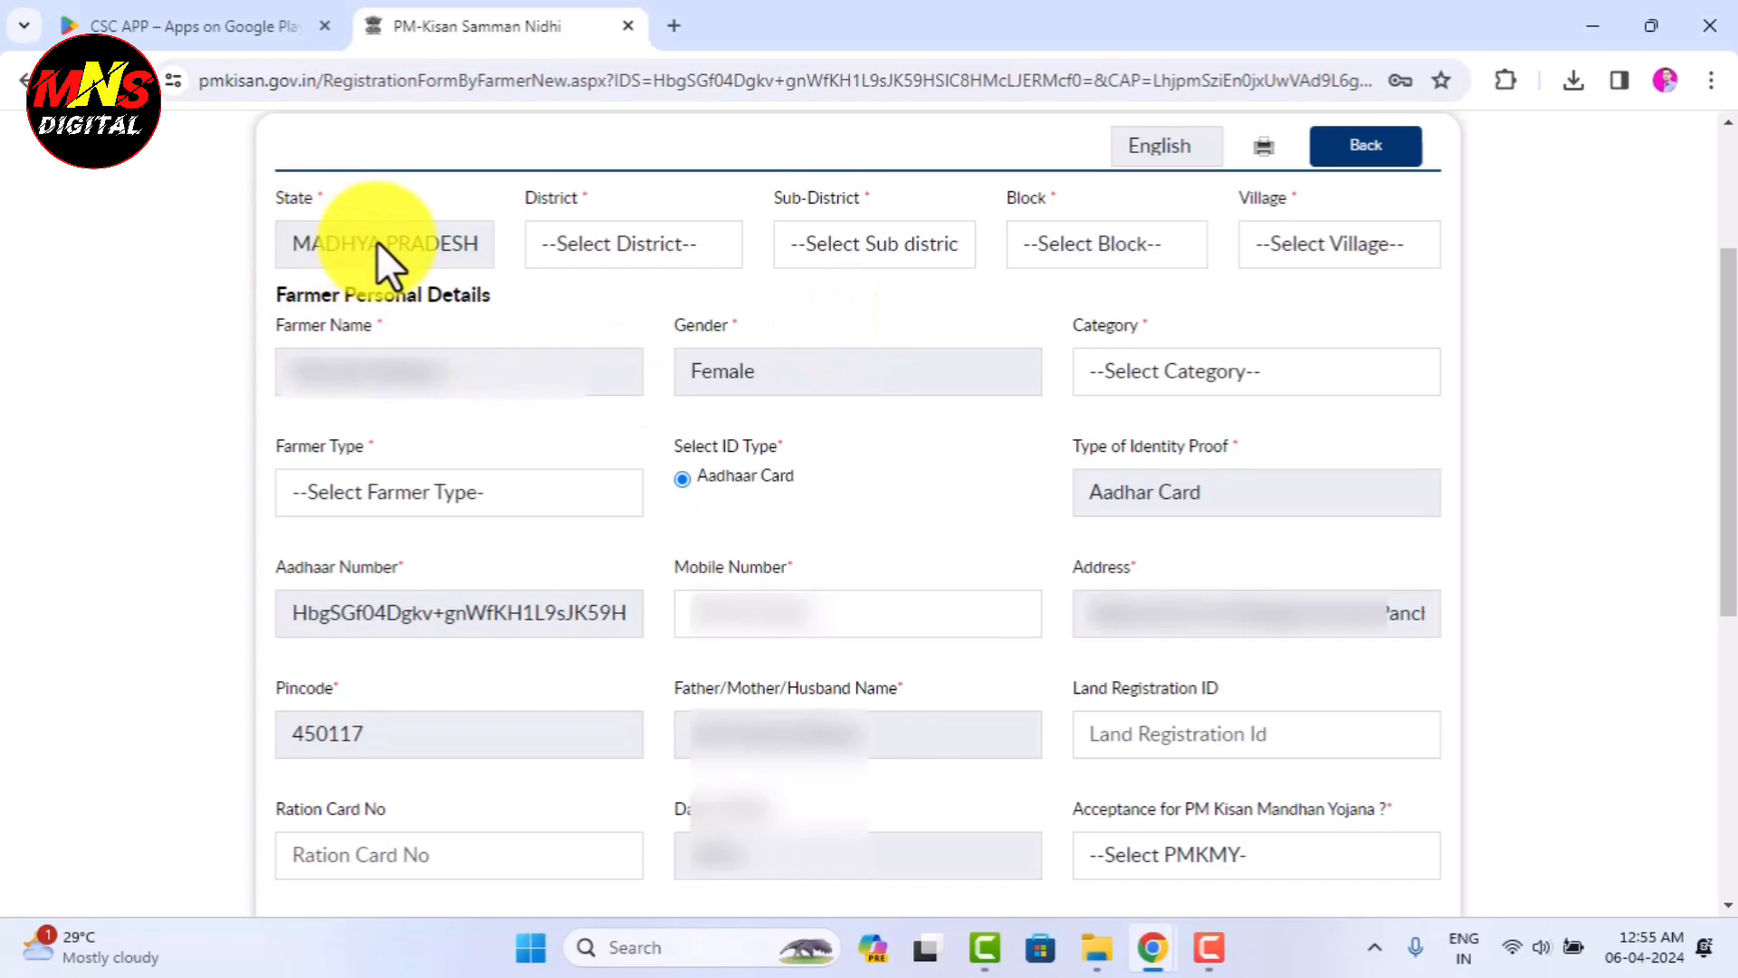
Choose EAST NIMAR district, Khalwa sub-district, KHALWA block and Bhagawa - (505608) village
{"action": "left_click", "coordinate": [579, 252]}
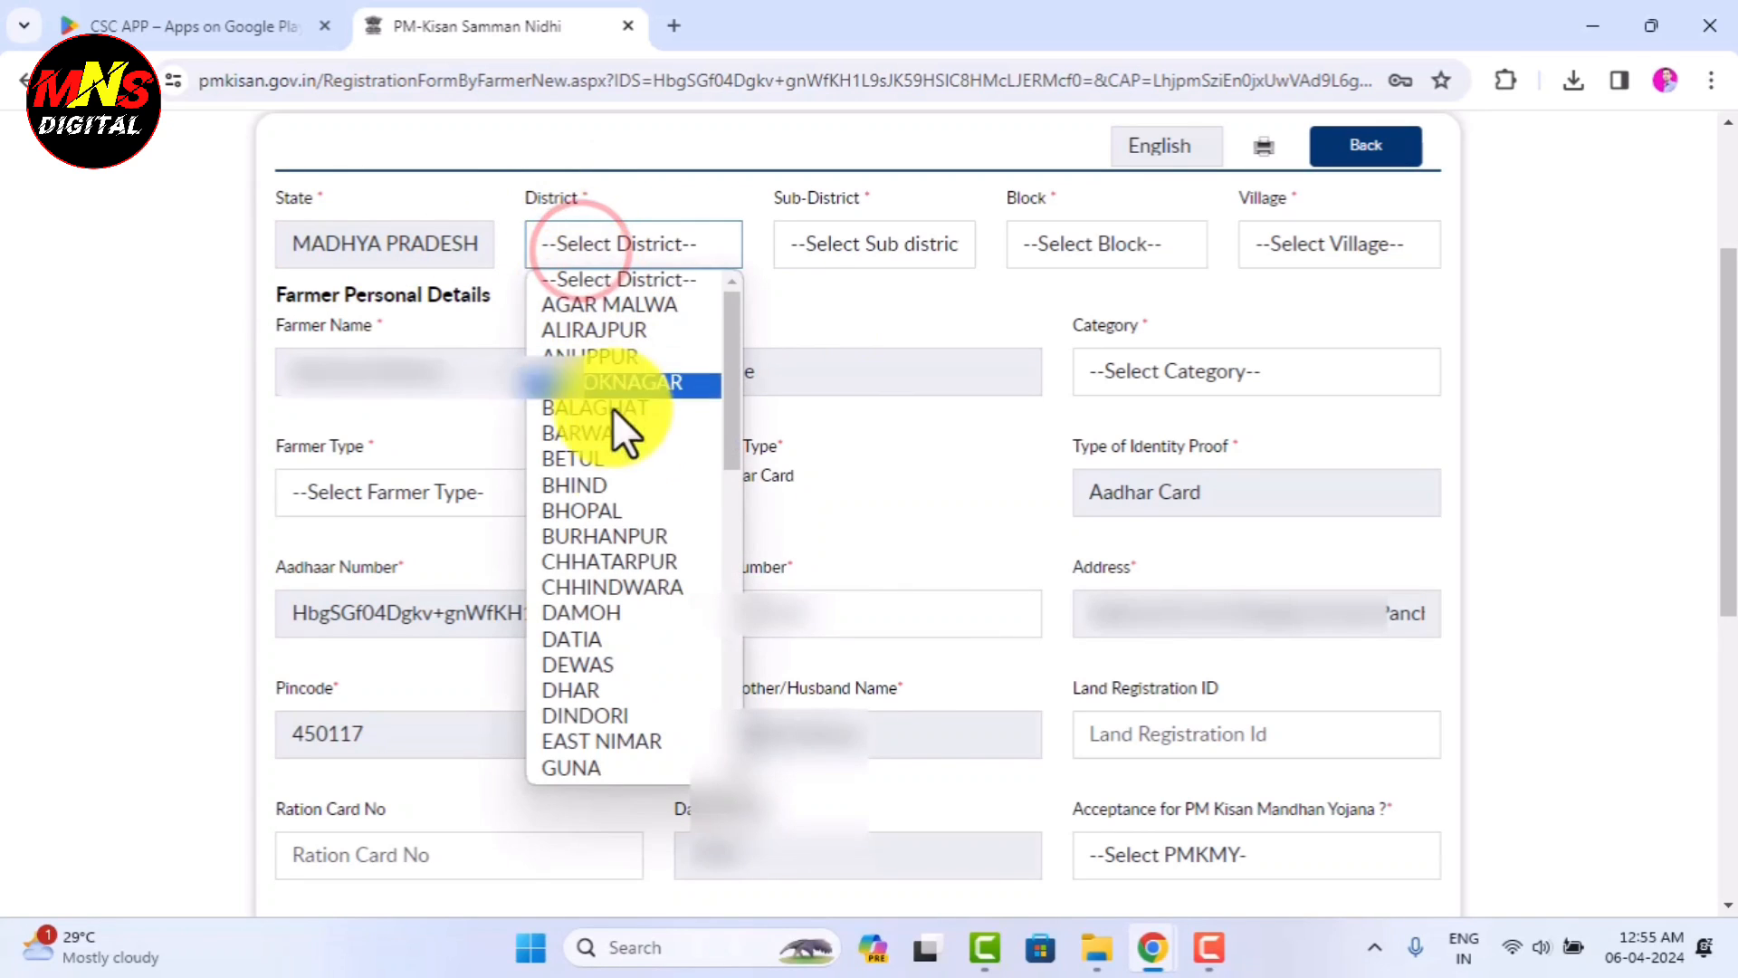
{"action": "left_click", "coordinate": [604, 732]}
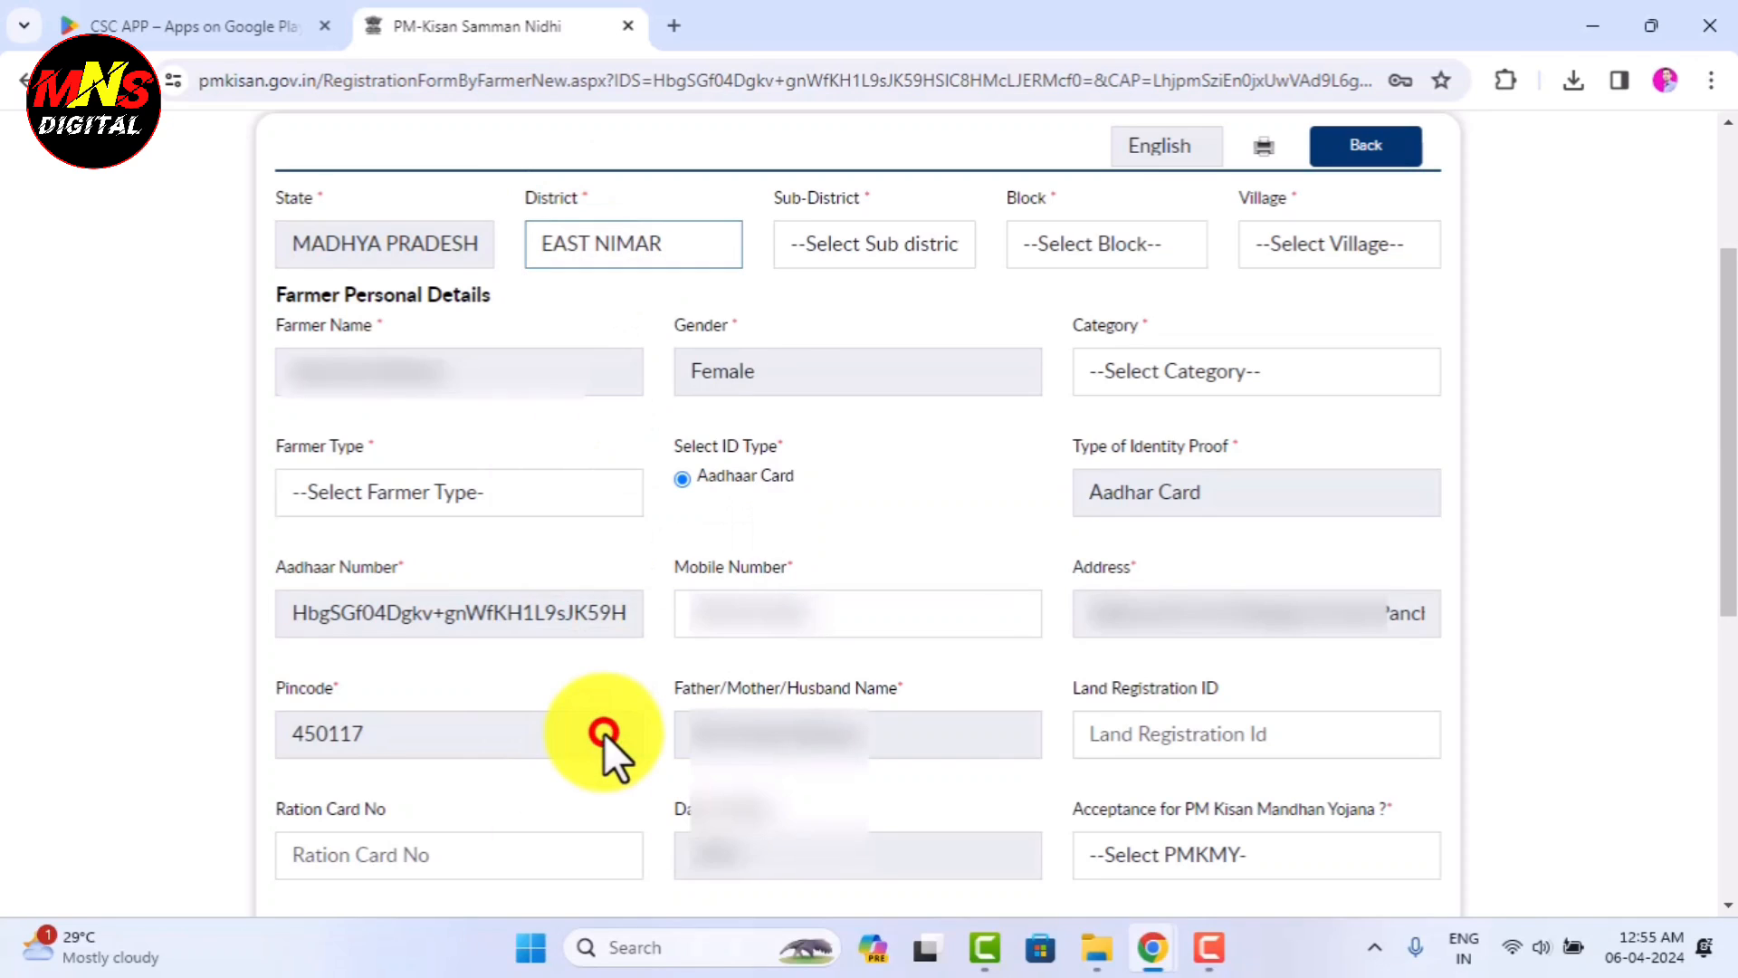
{"action": "left_click", "coordinate": [849, 240]}
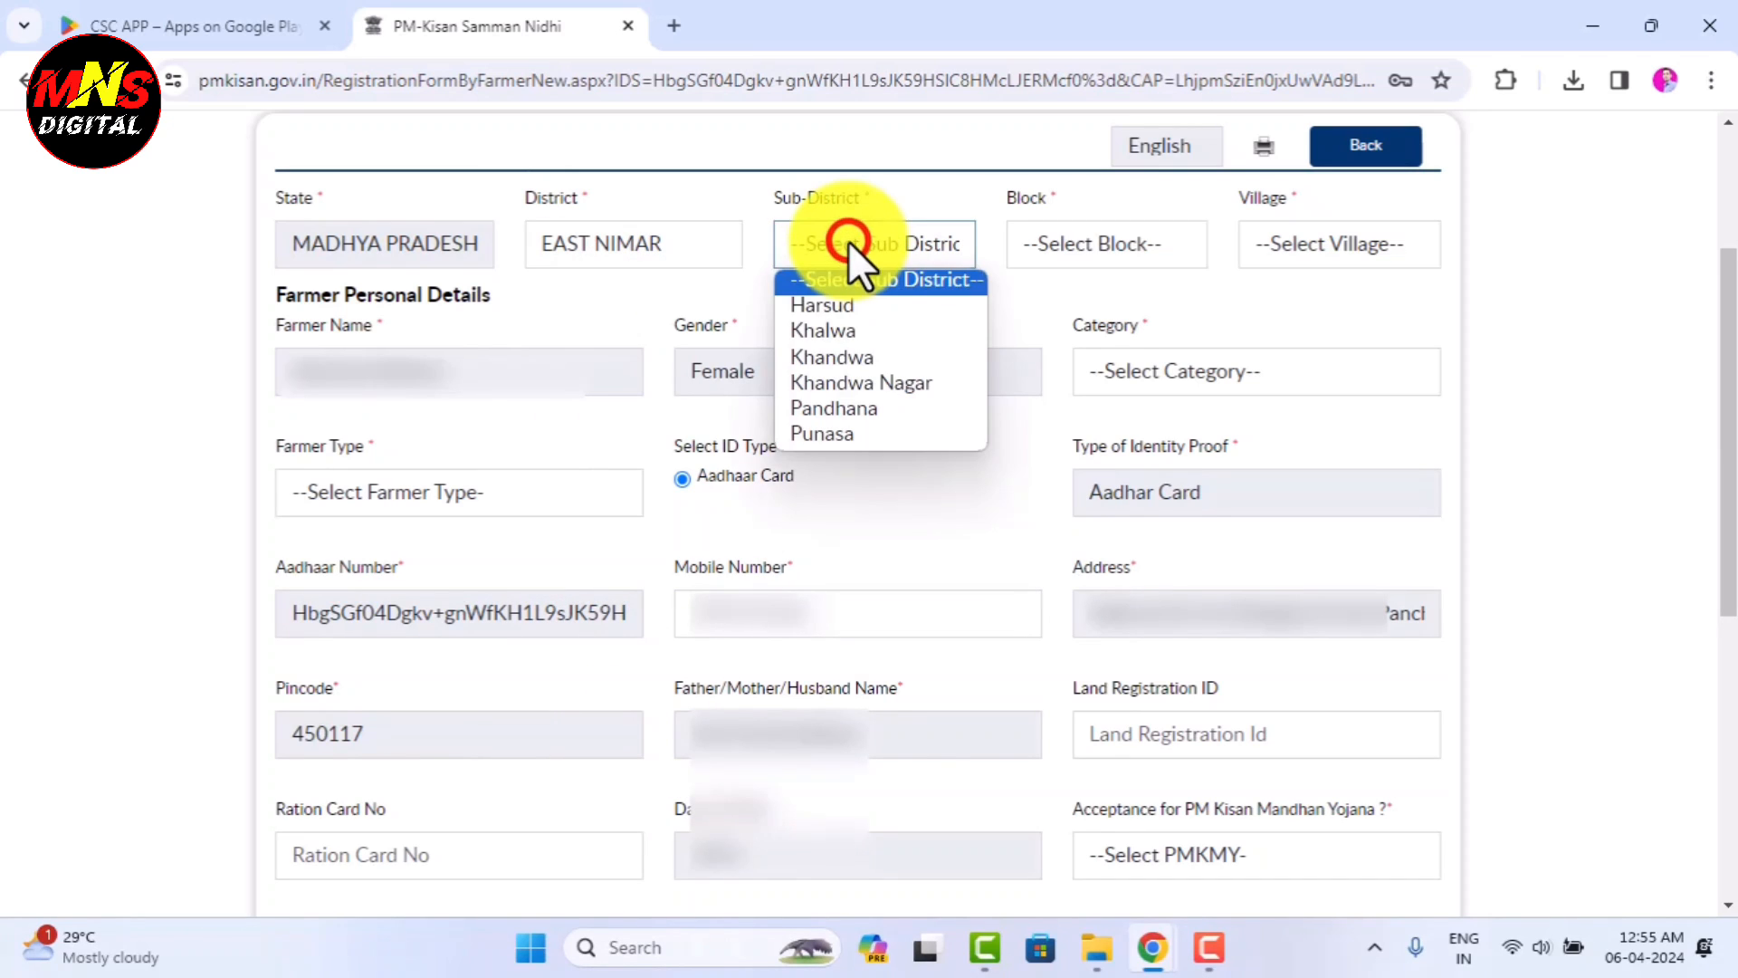
{"action": "left_click", "coordinate": [860, 328]}
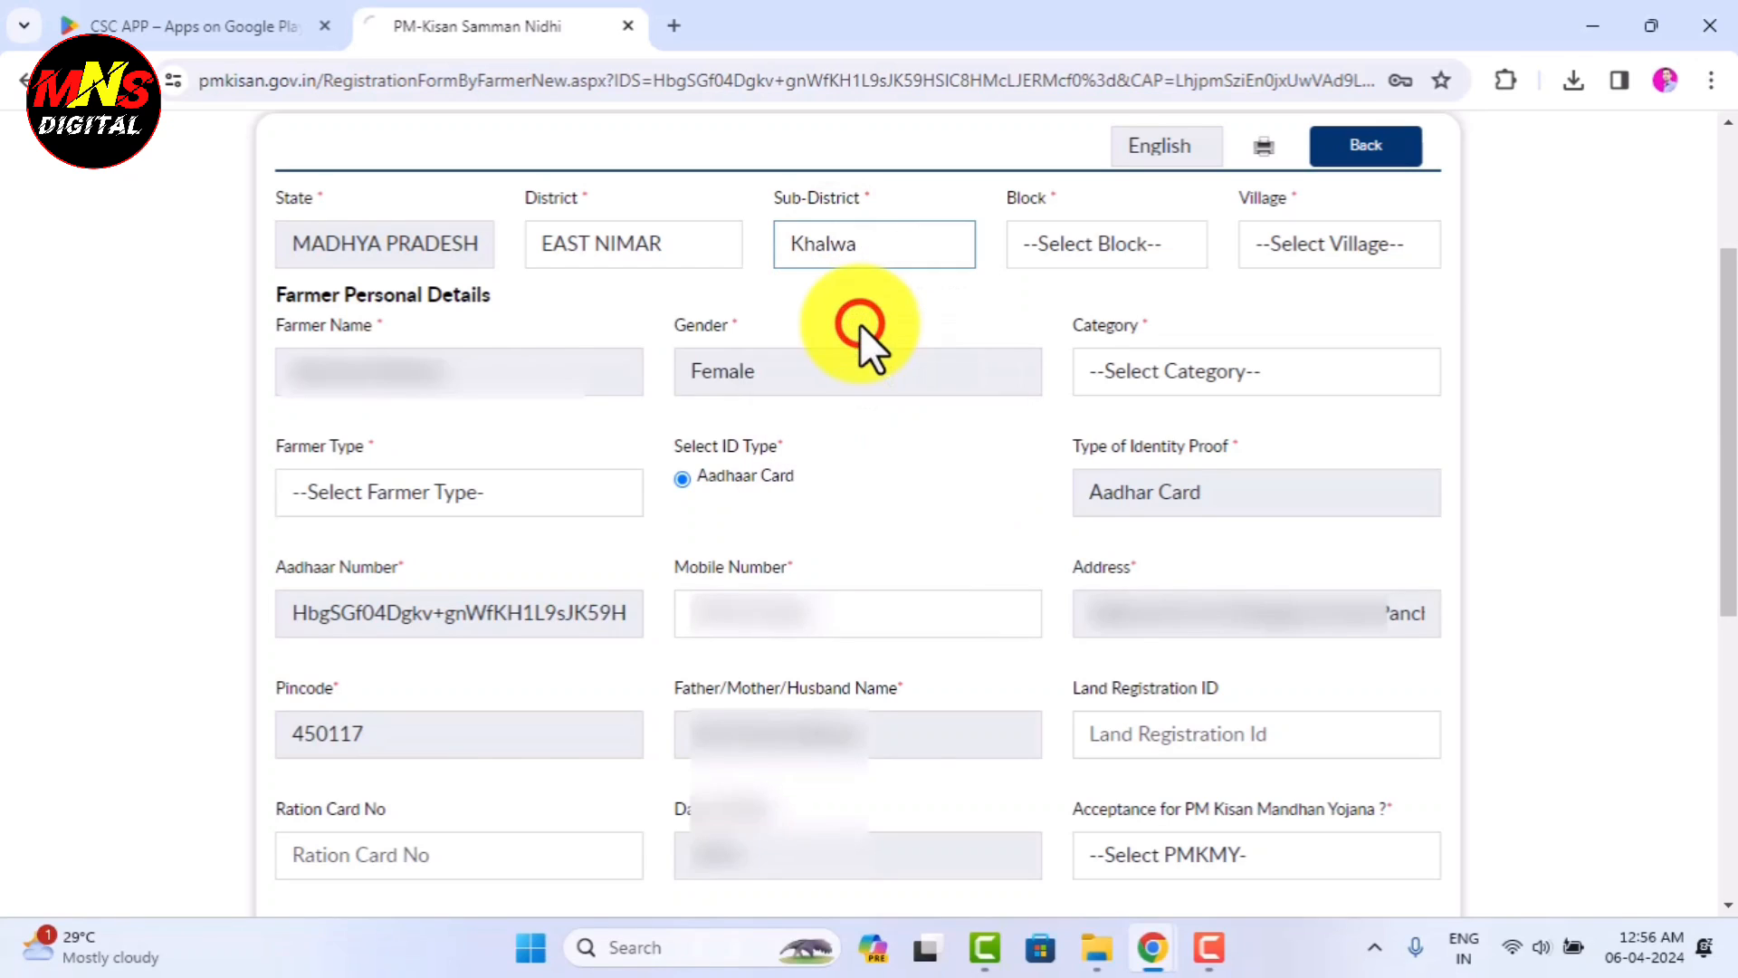
{"action": "left_click", "coordinate": [1056, 252]}
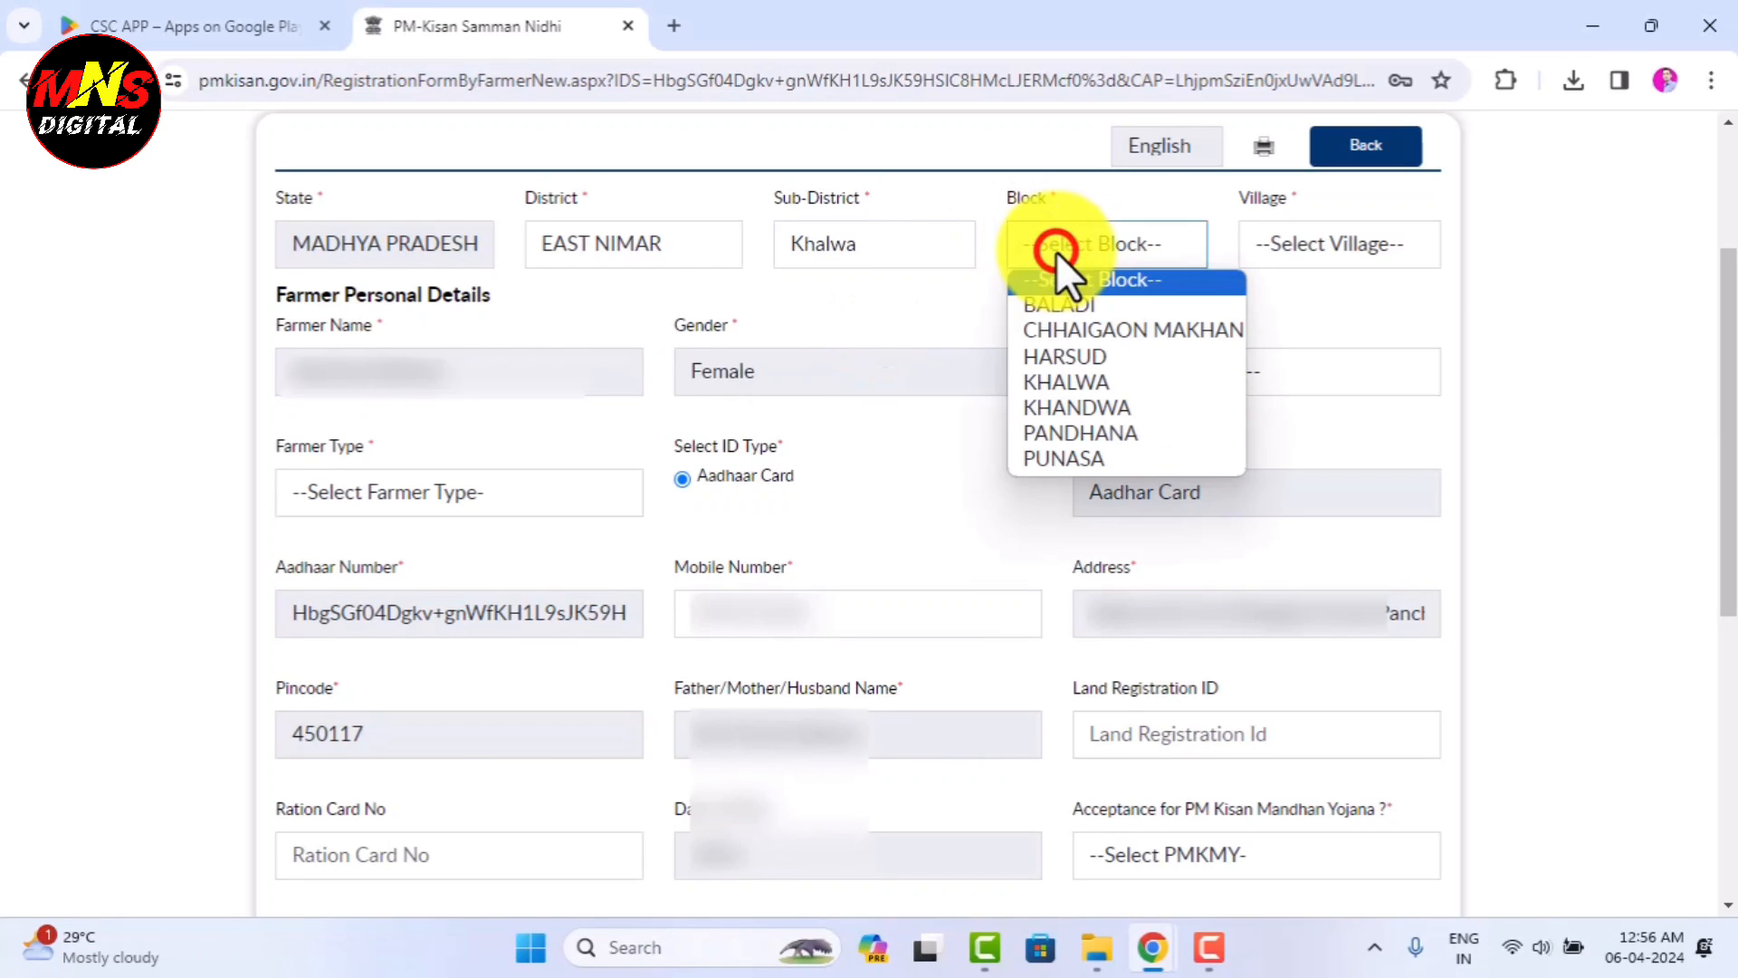
{"action": "left_click", "coordinate": [1077, 383]}
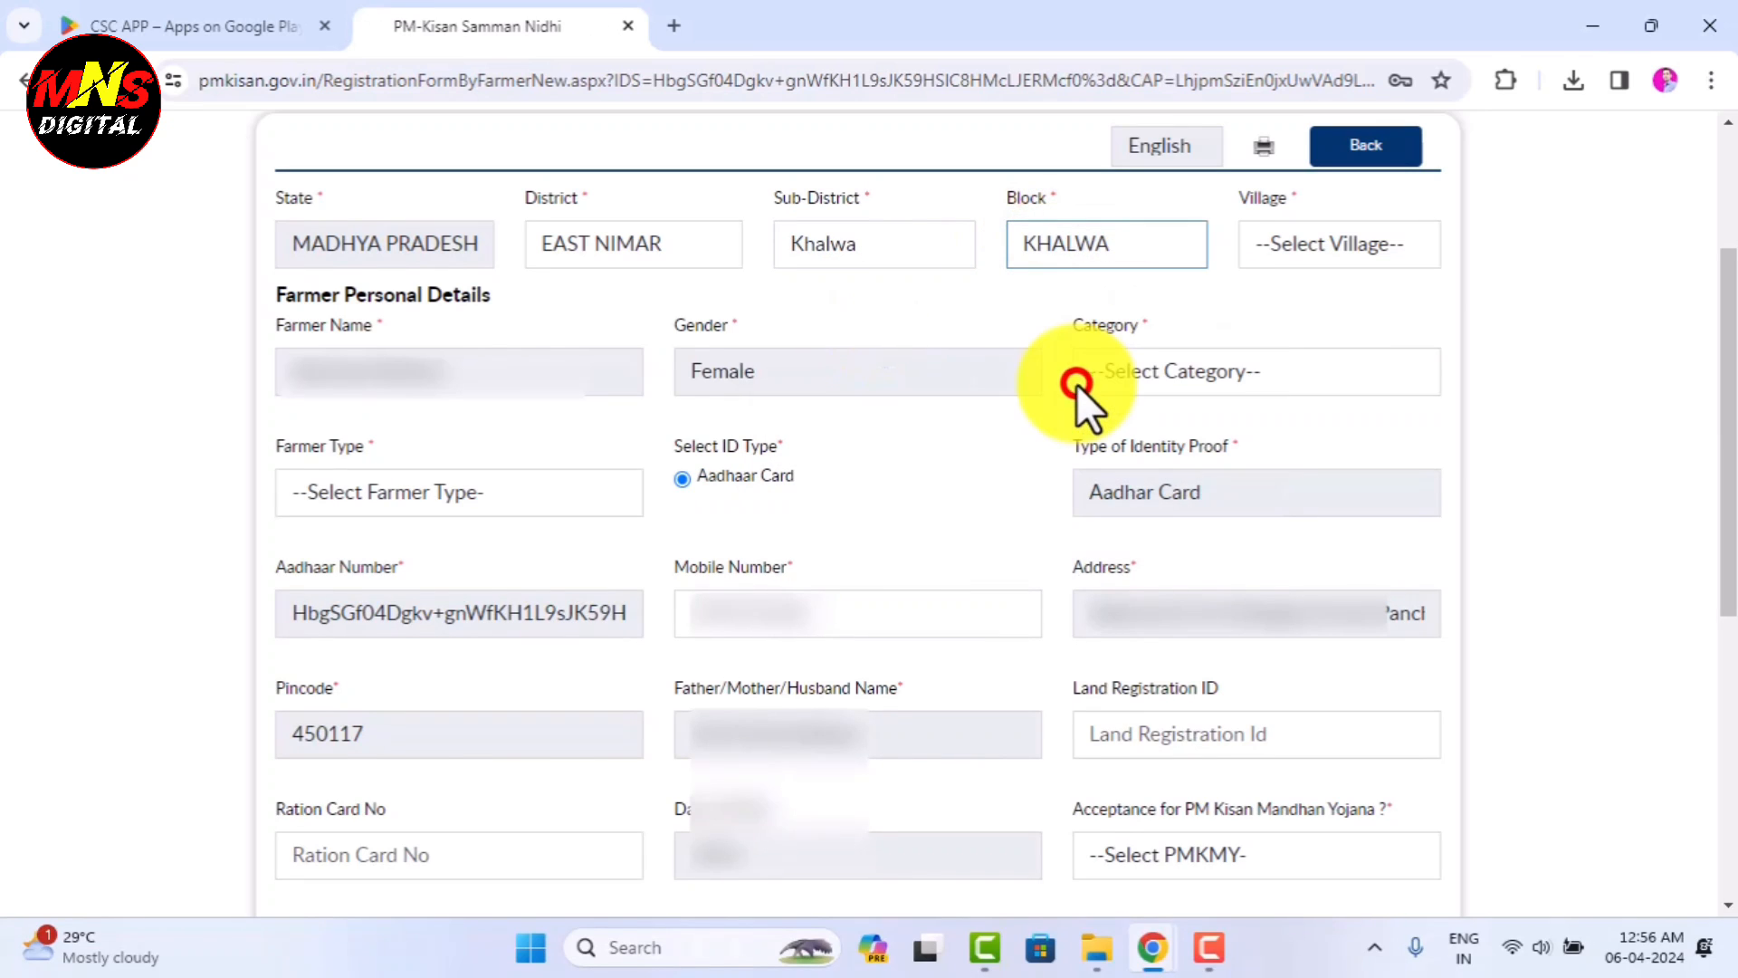
{"action": "left_click", "coordinate": [1335, 252]}
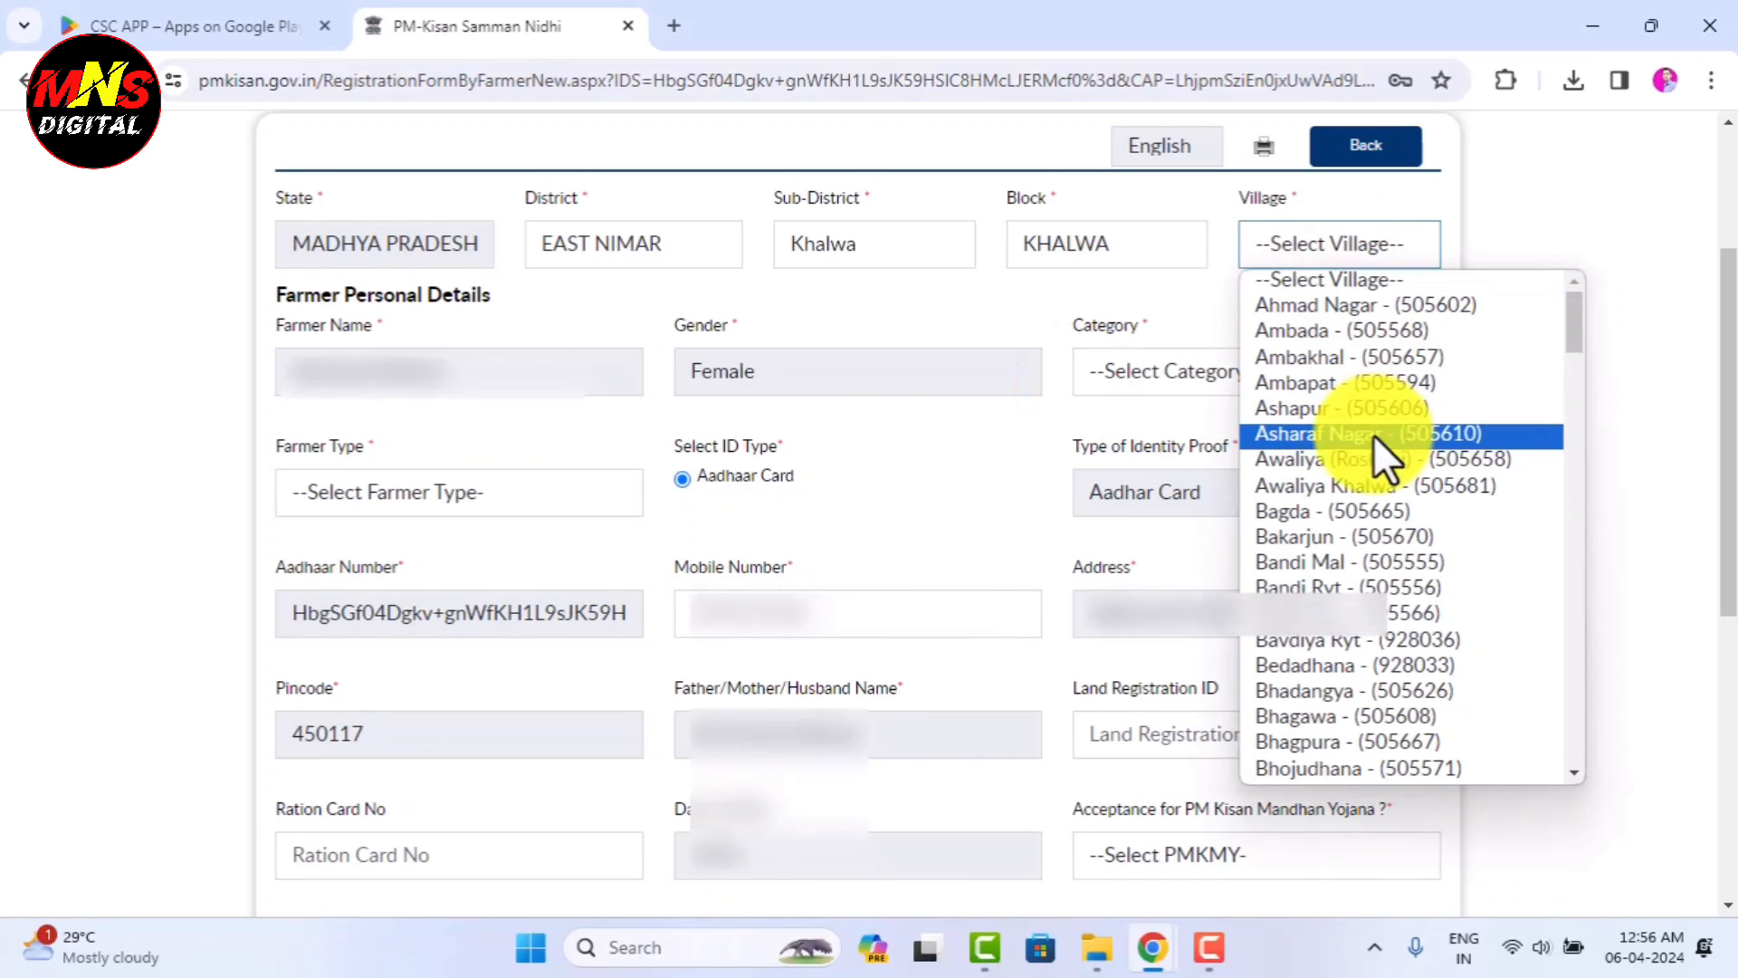
{"action": "scroll", "coordinate": [1373, 434], "scroll_direction": "down", "scroll_amount": 4}
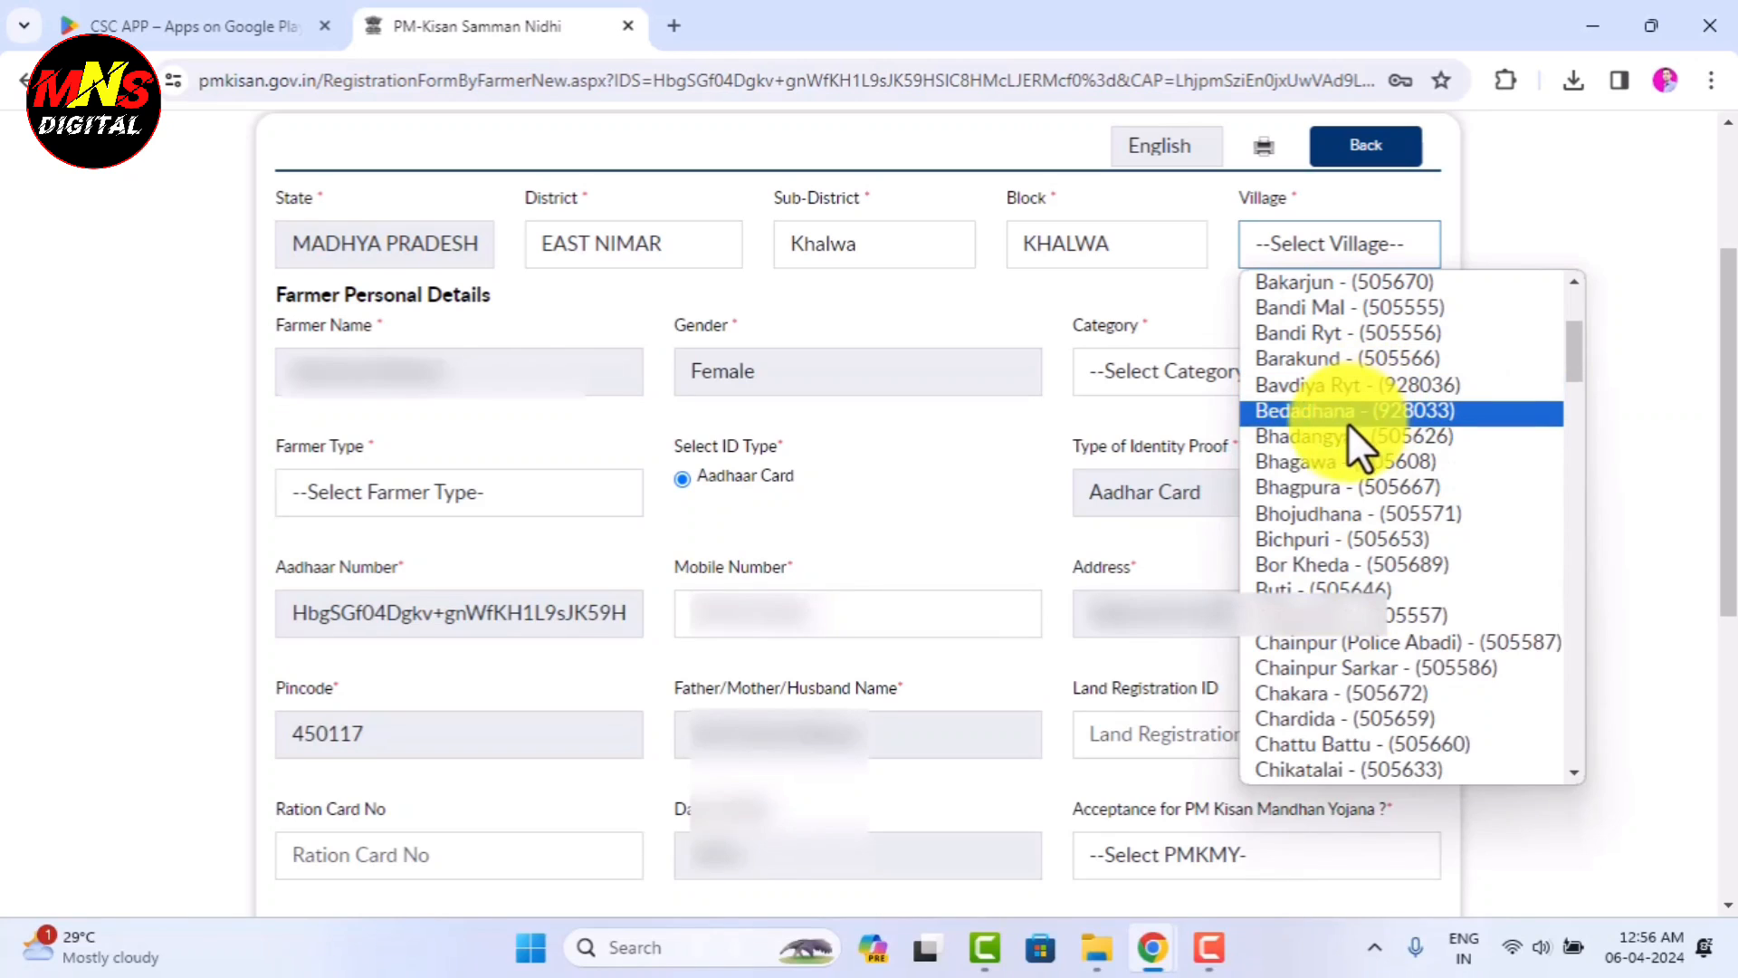
{"action": "left_click", "coordinate": [1325, 462]}
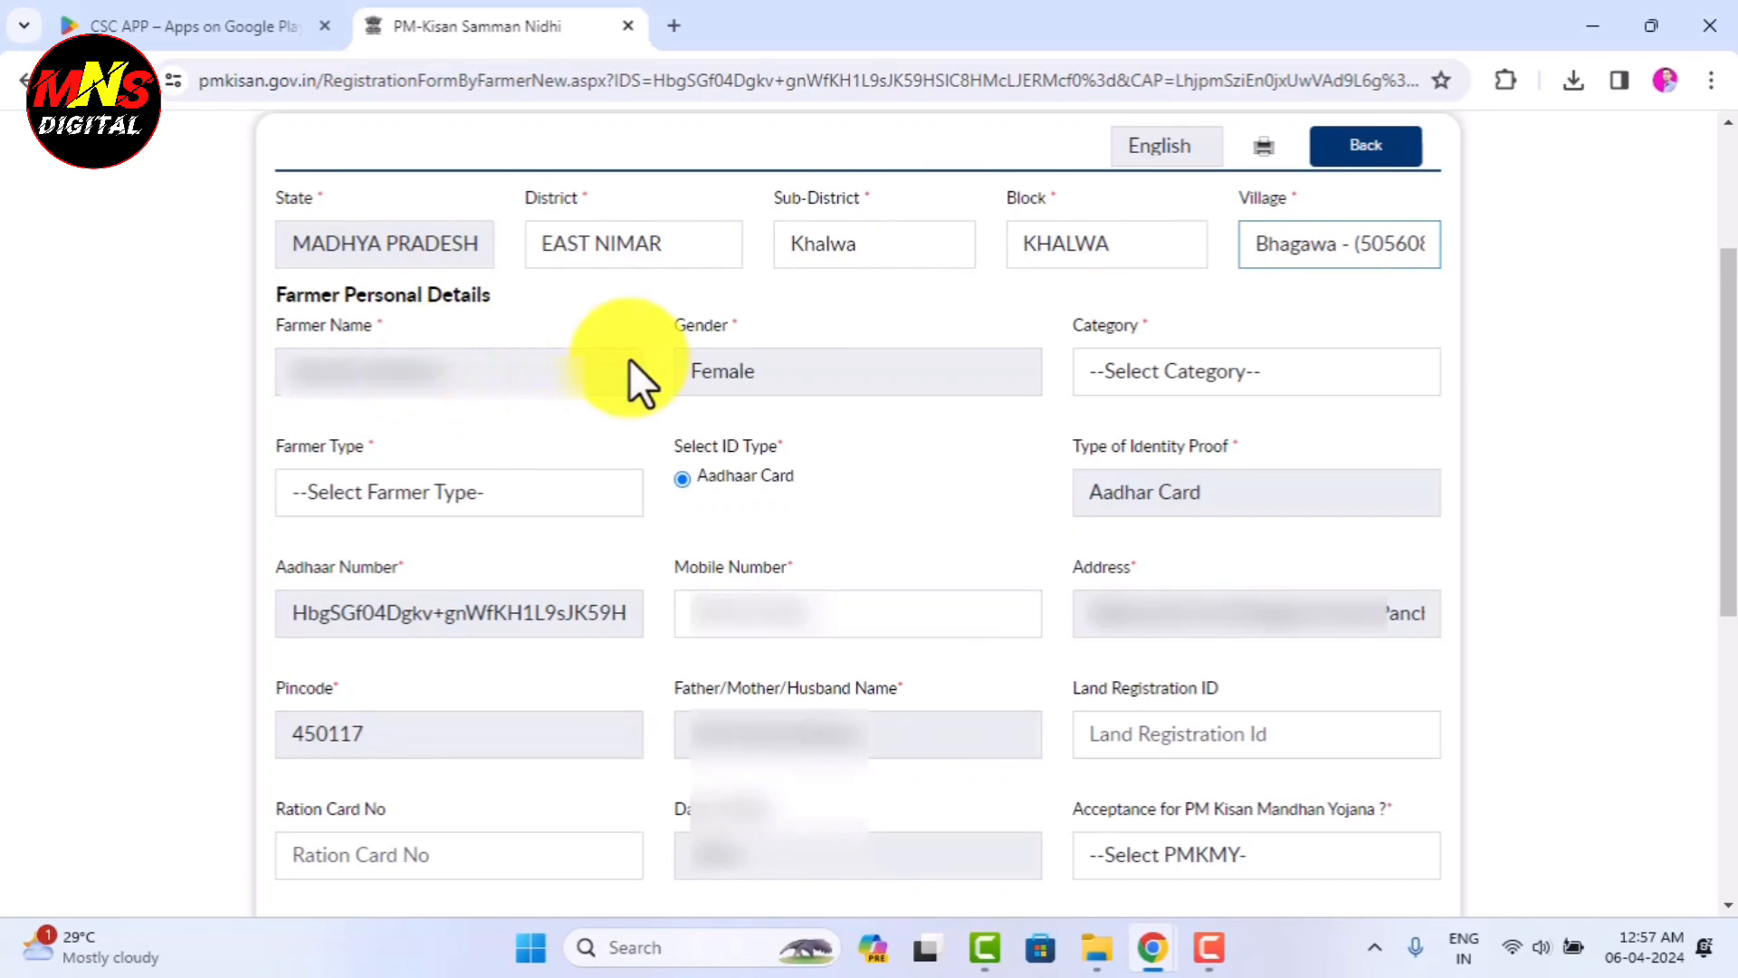
Set Category to General/Others and Farmer Type to others, then dismiss autofill on Land Registration ID
{"action": "left_click", "coordinate": [1161, 377]}
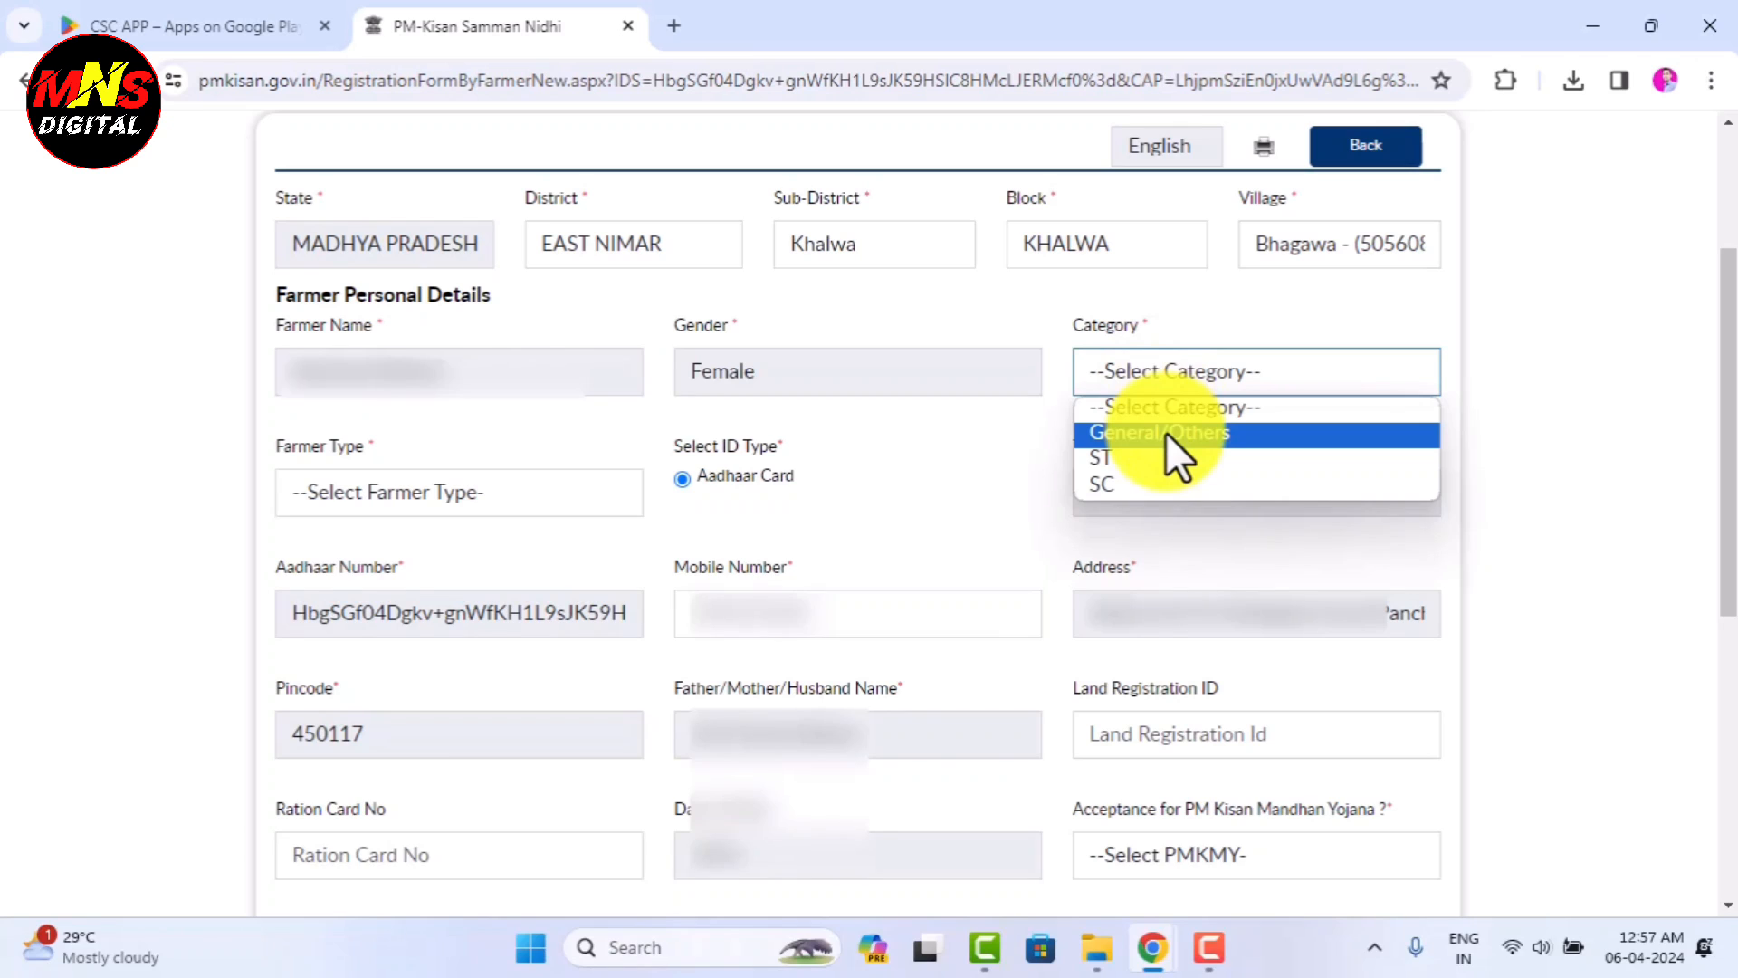
{"action": "left_click", "coordinate": [1165, 432]}
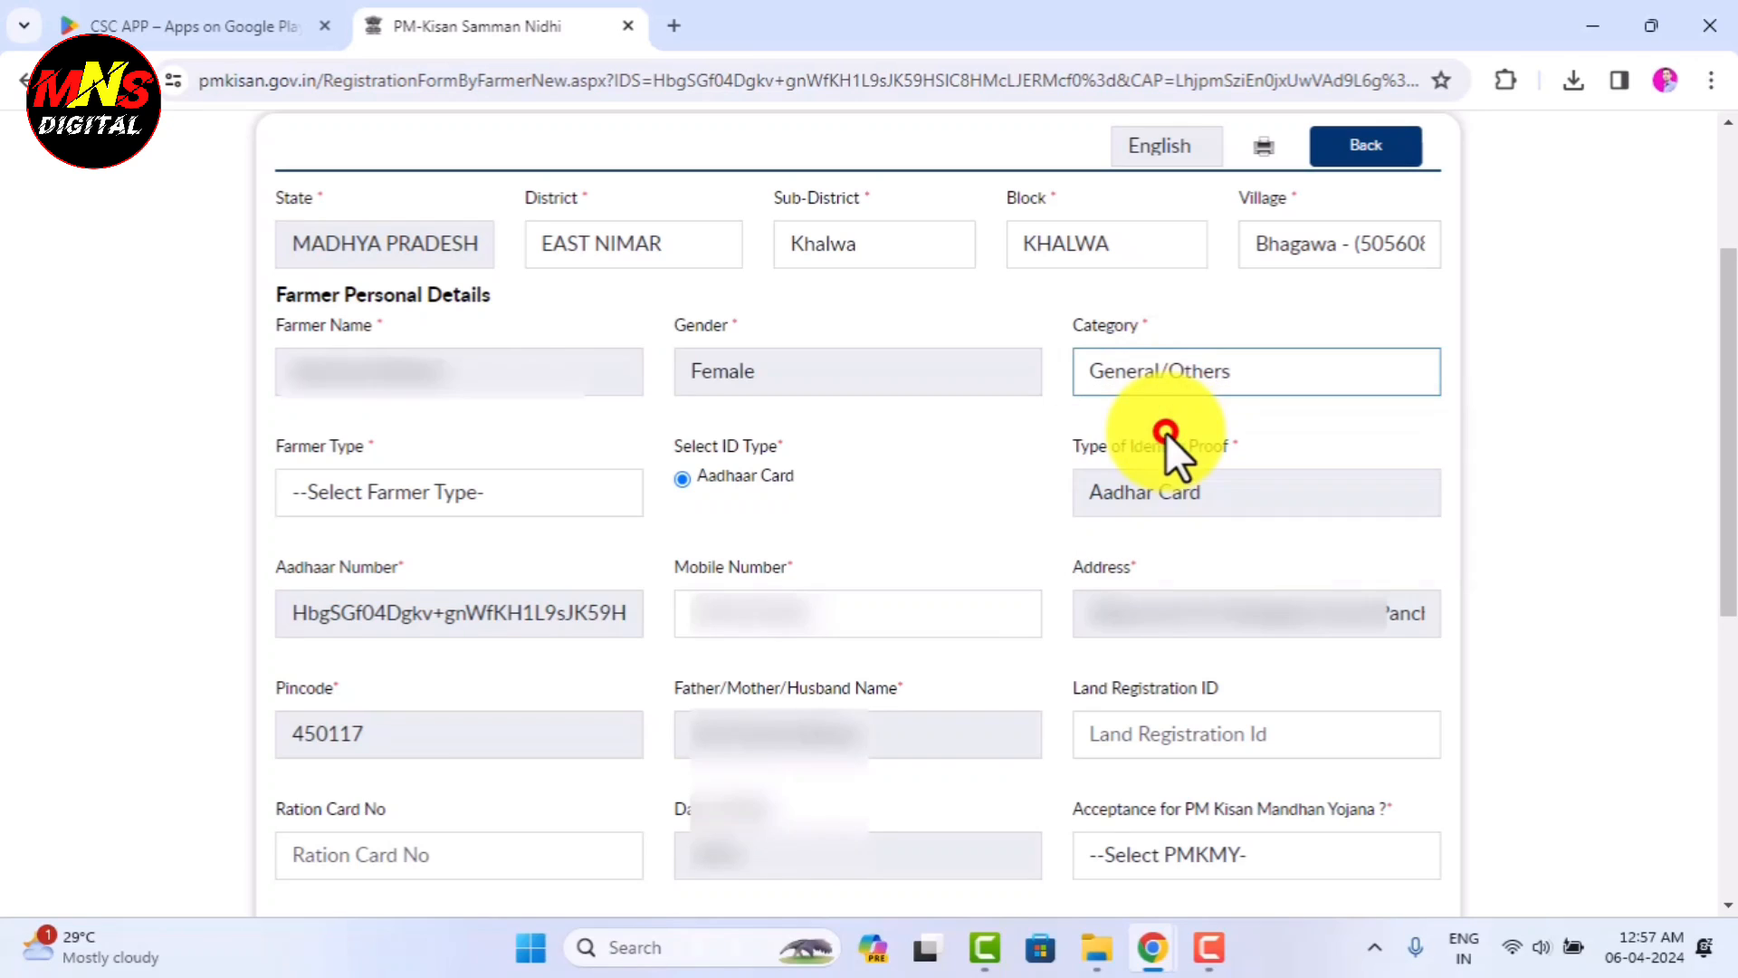
{"action": "left_click", "coordinate": [339, 491]}
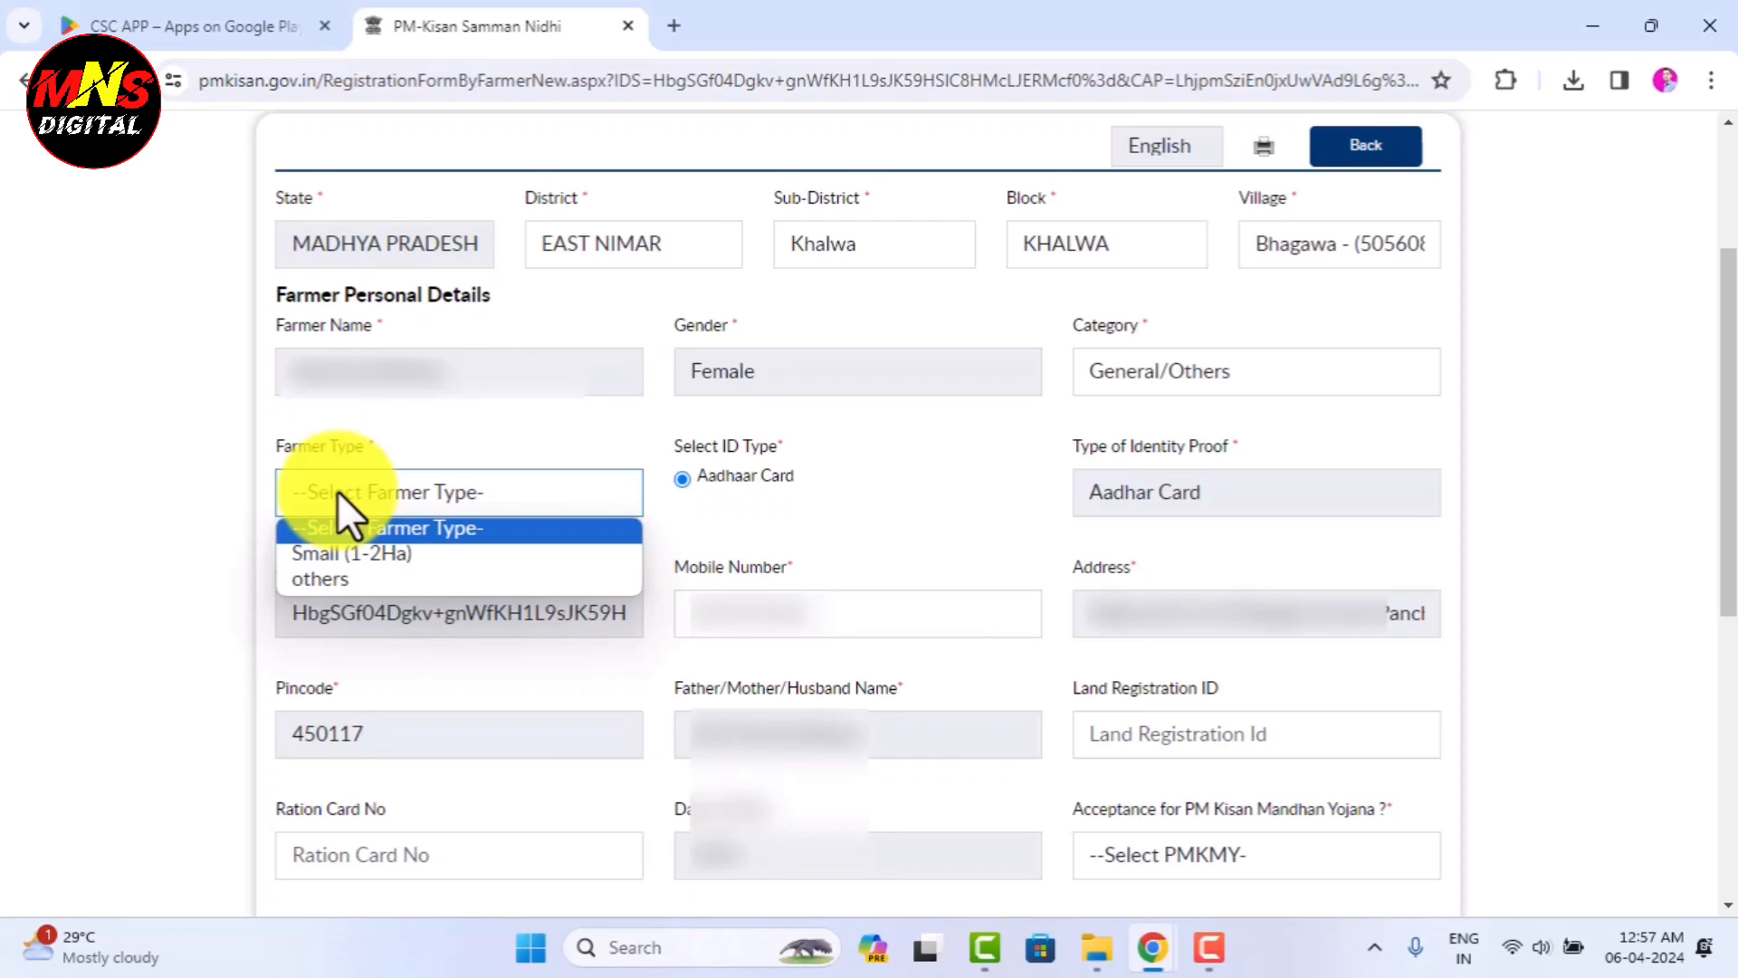
{"action": "left_click", "coordinate": [317, 579]}
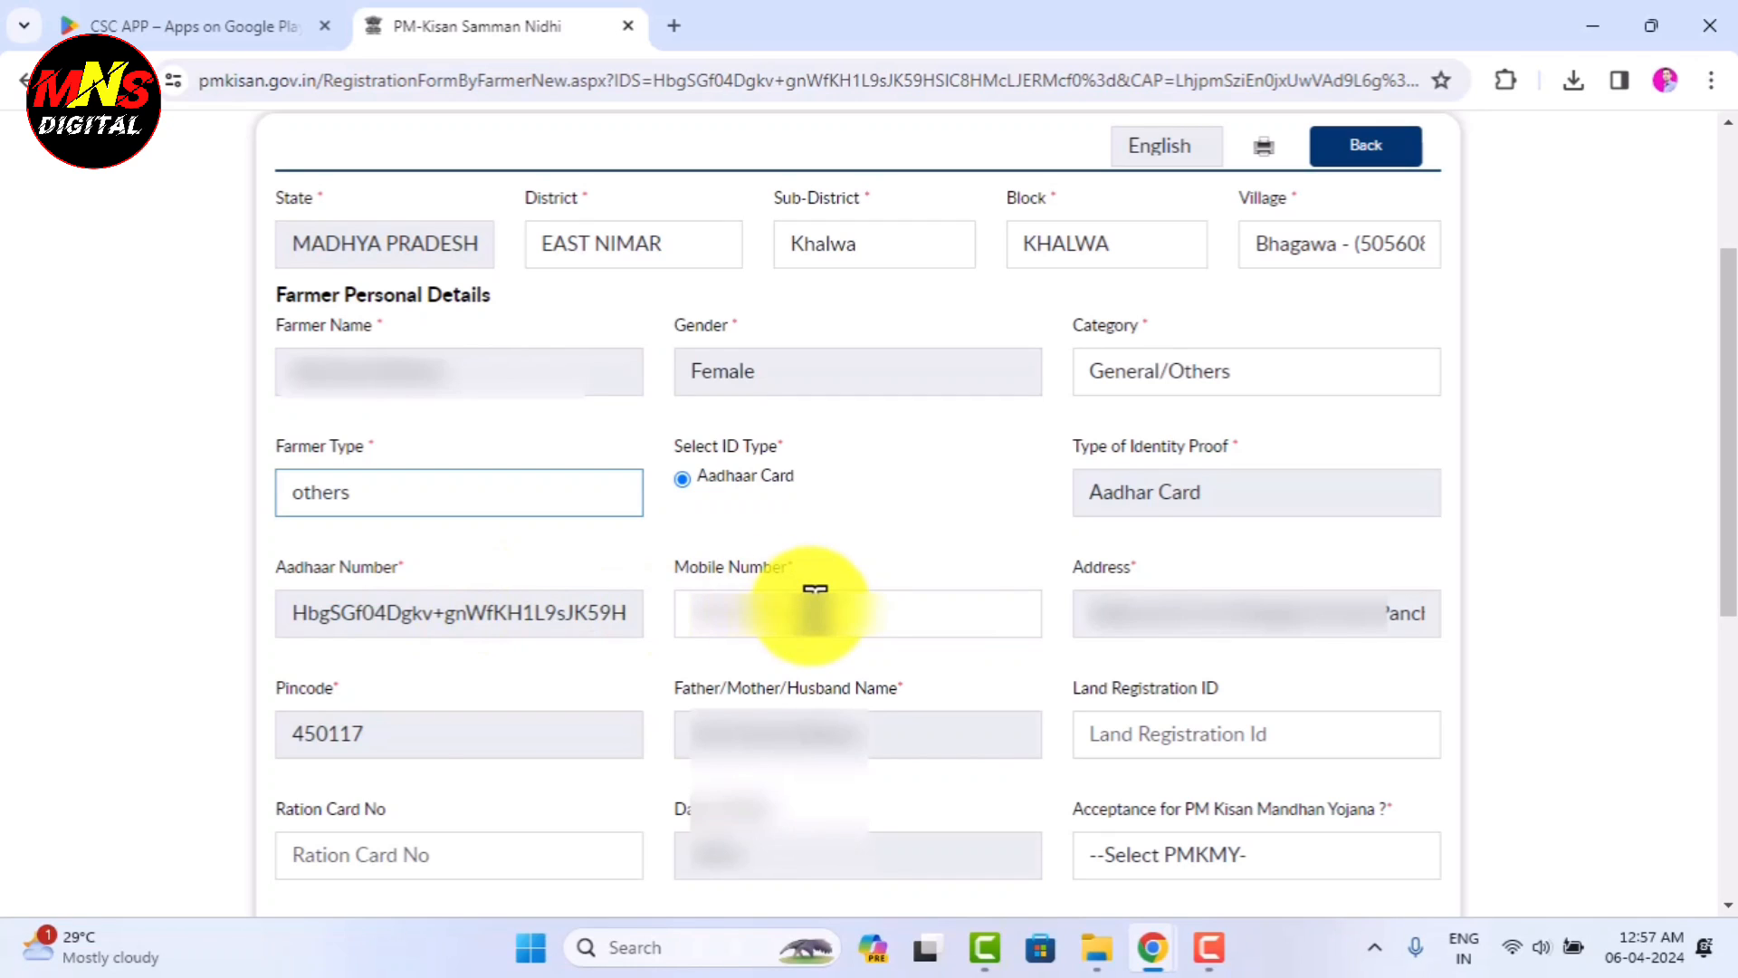
{"action": "left_click", "coordinate": [1143, 731]}
{"action": "left_click", "coordinate": [1339, 686]}
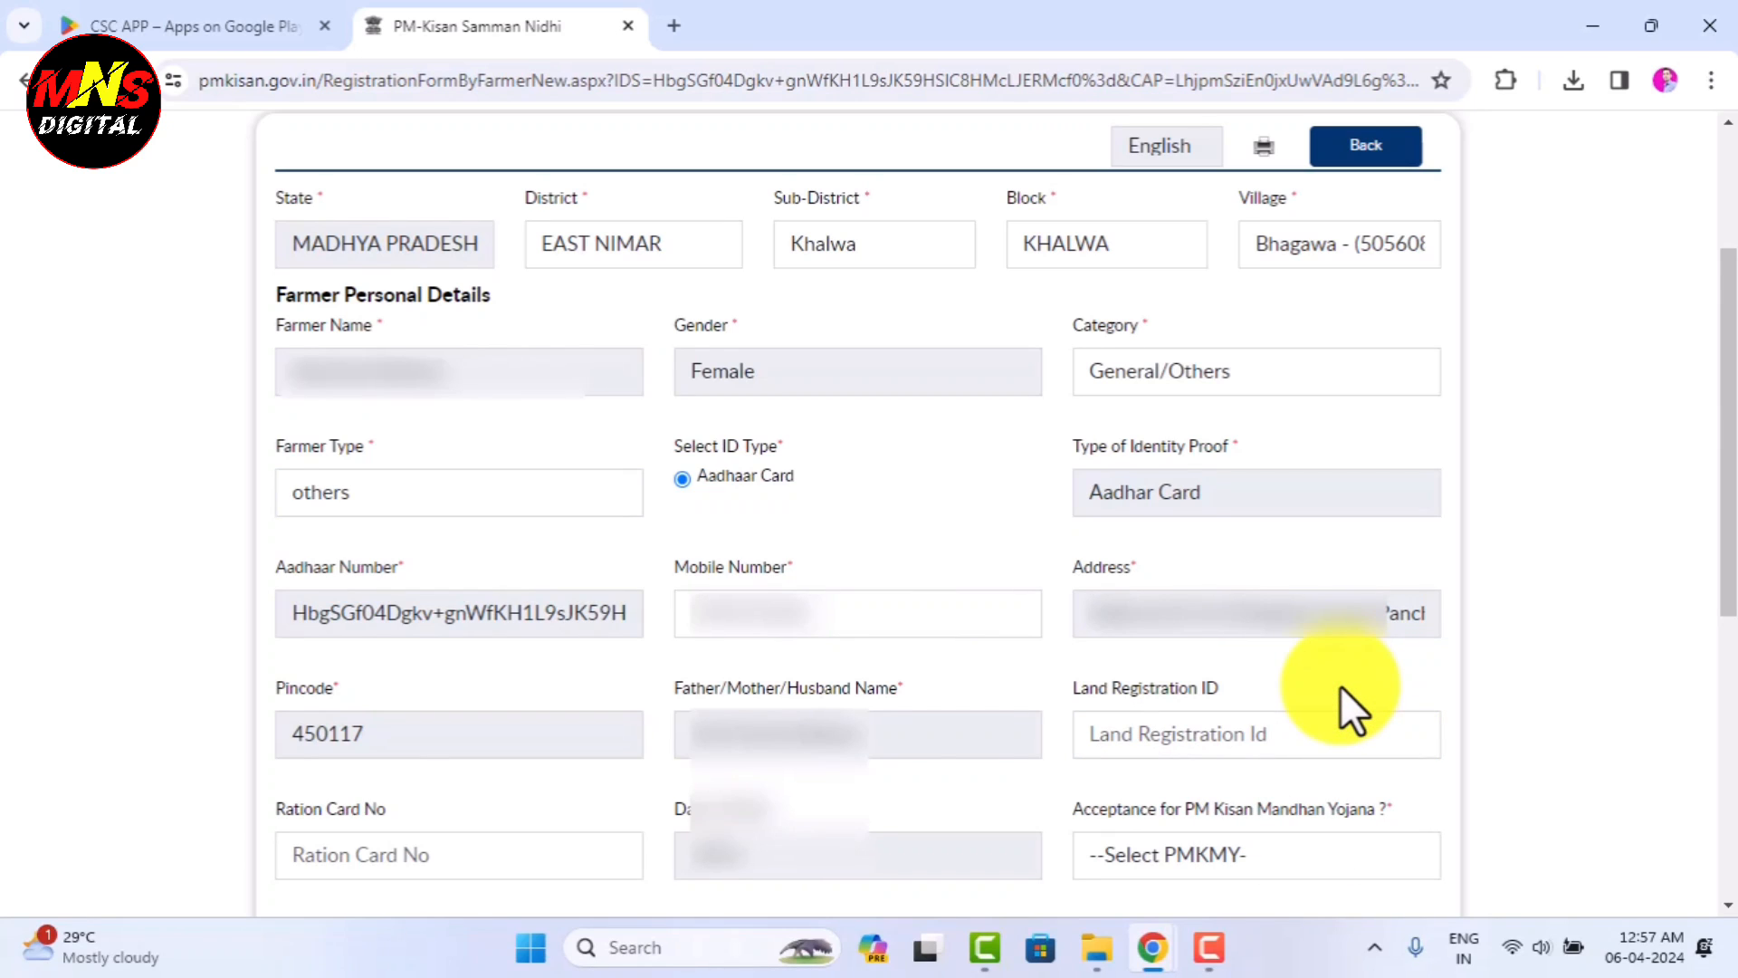
Leave Land Registration ID and ration card blank and set PM Kisan Mandhan Yojana acceptance to No
{"action": "left_click", "coordinate": [1115, 735]}
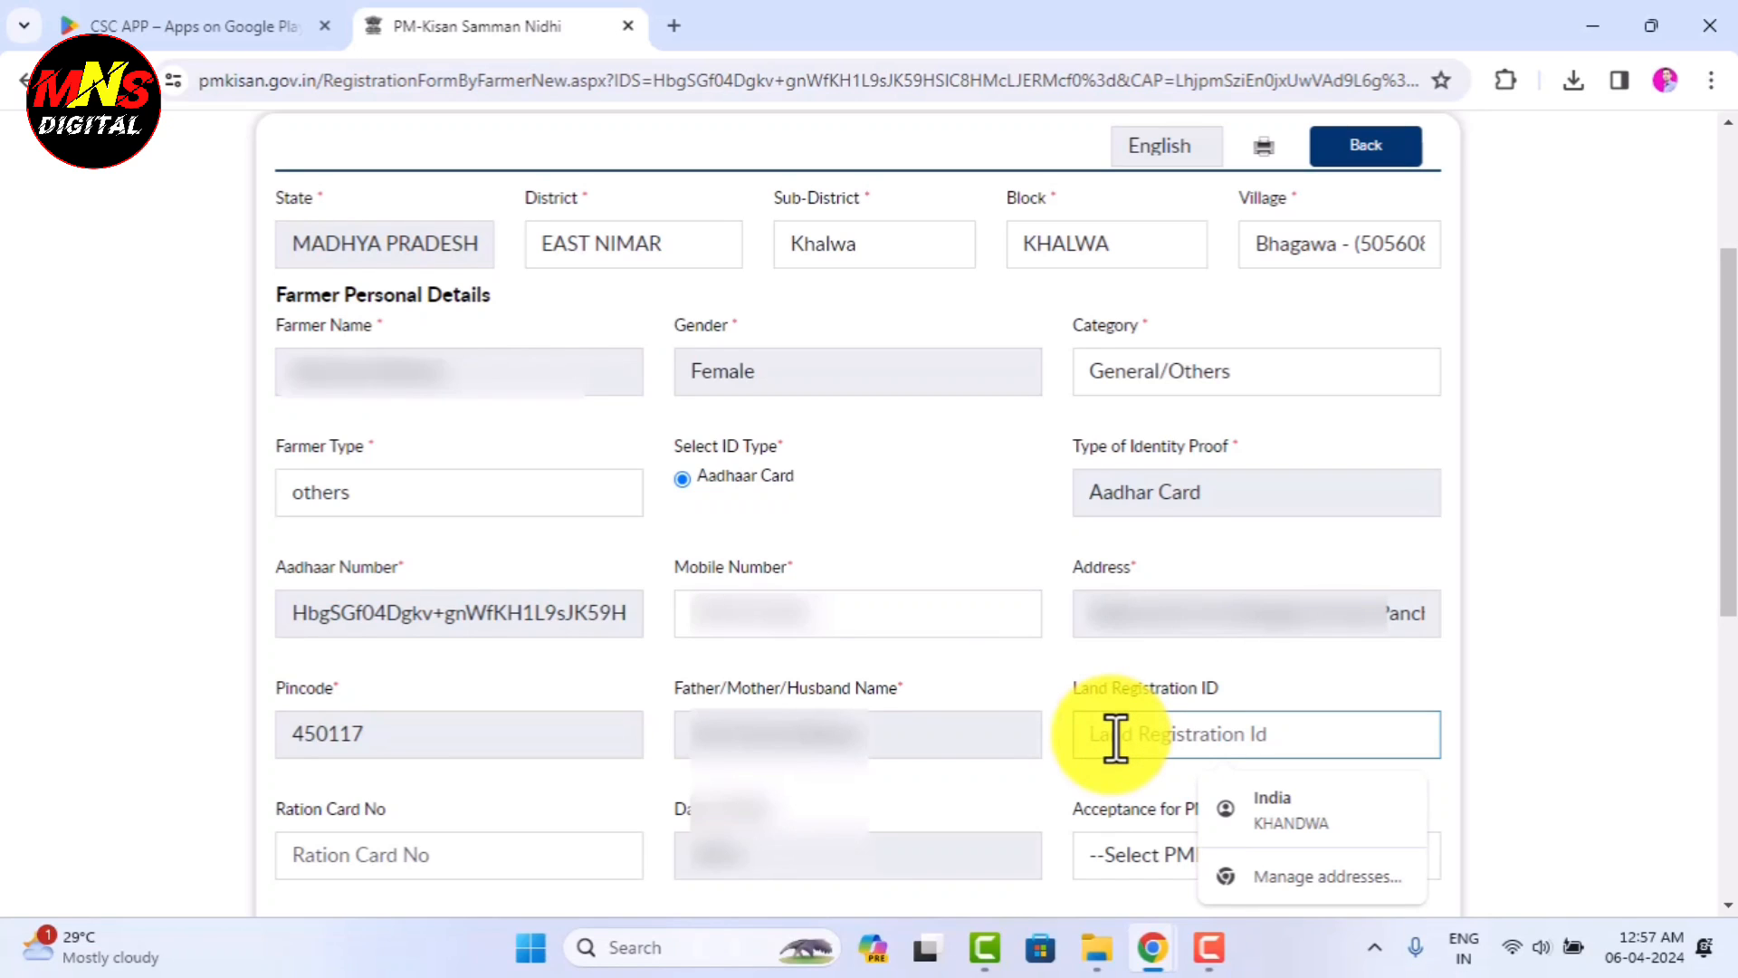
{"action": "left_click", "coordinate": [1220, 692]}
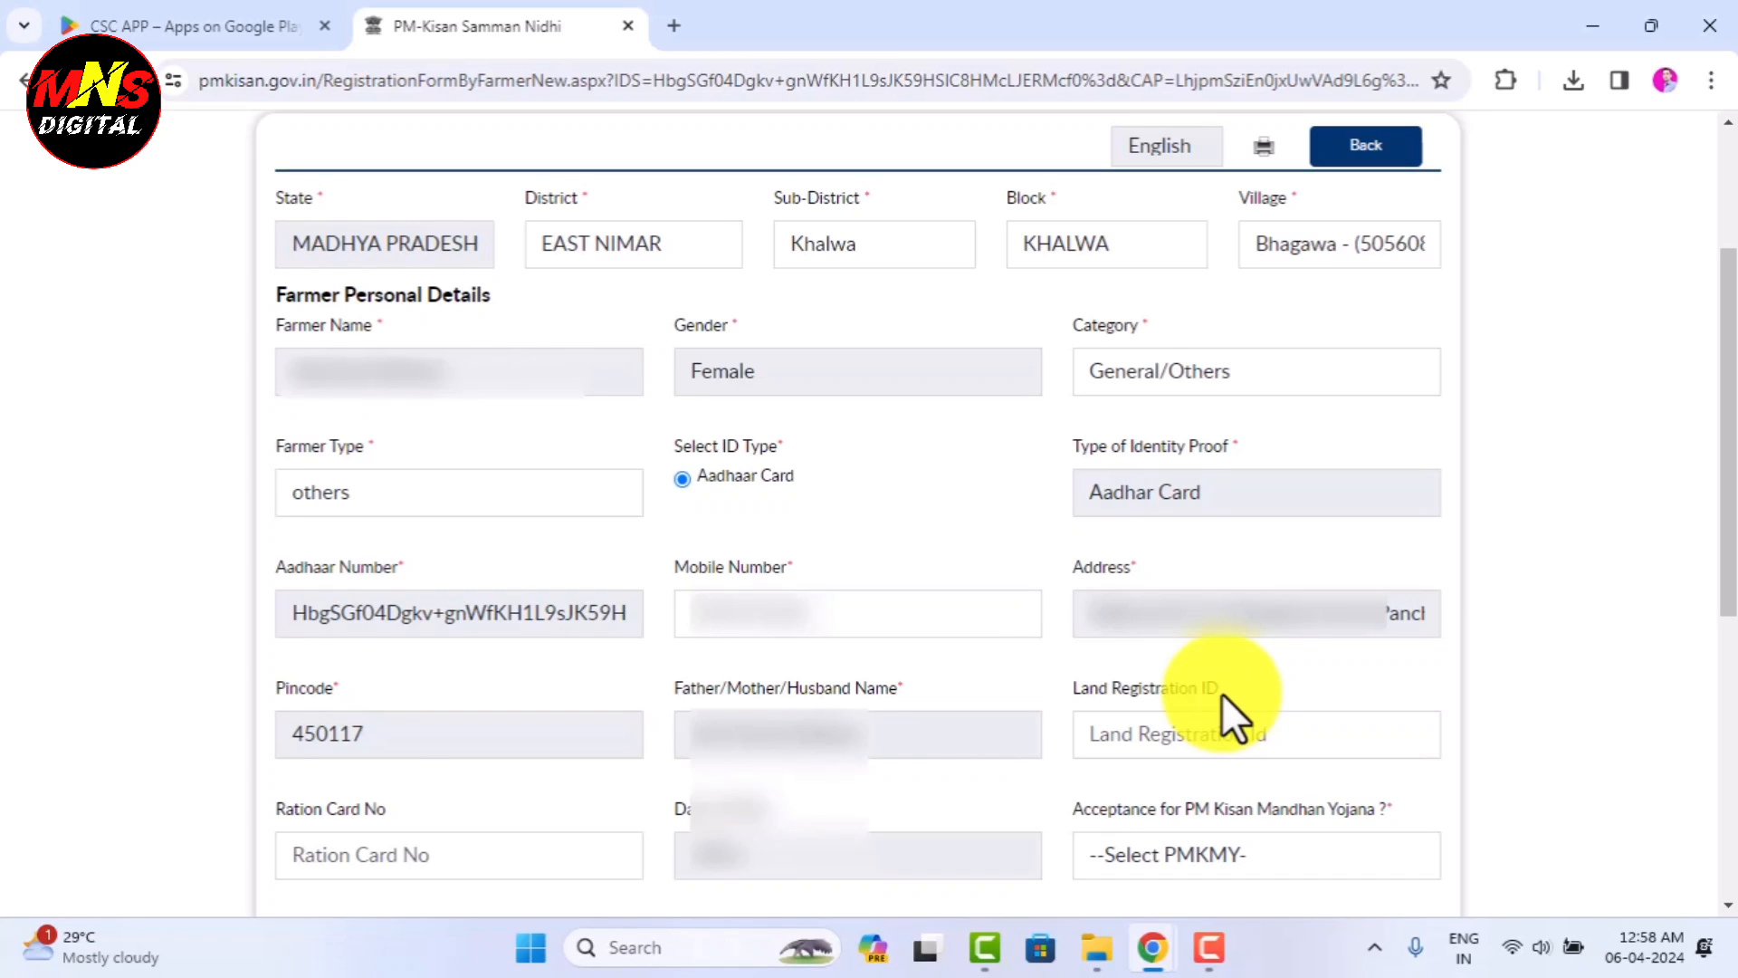
{"action": "left_click", "coordinate": [1159, 734]}
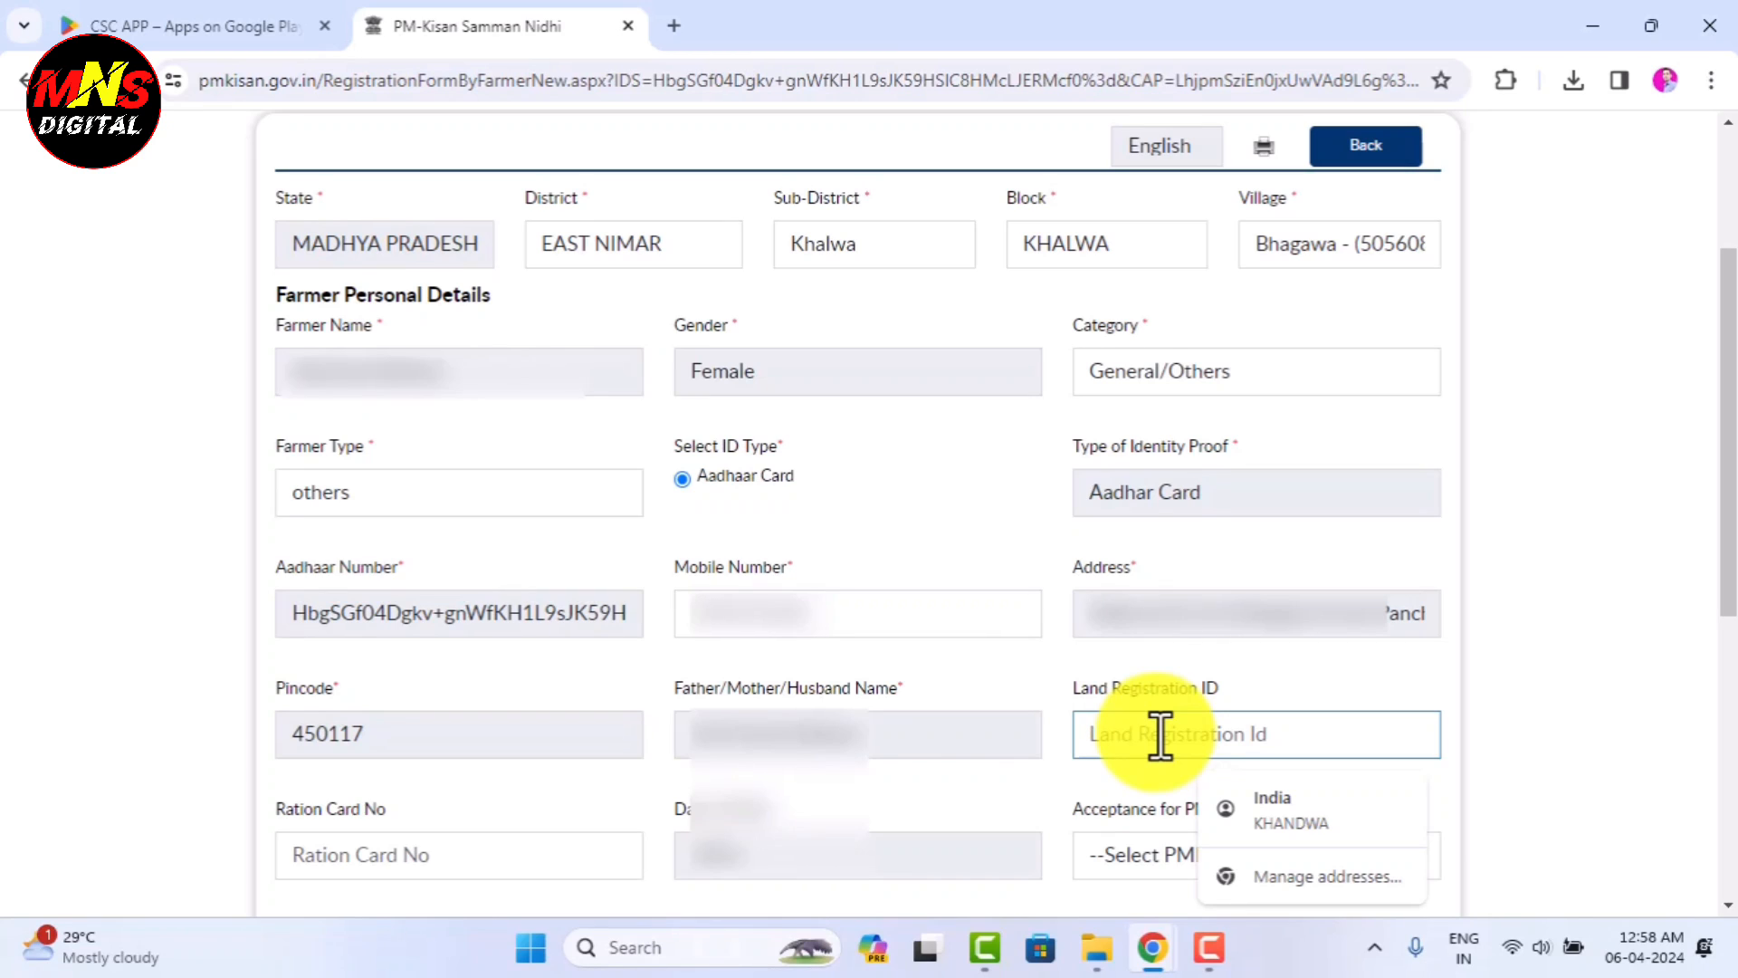
{"action": "left_click", "coordinate": [439, 842]}
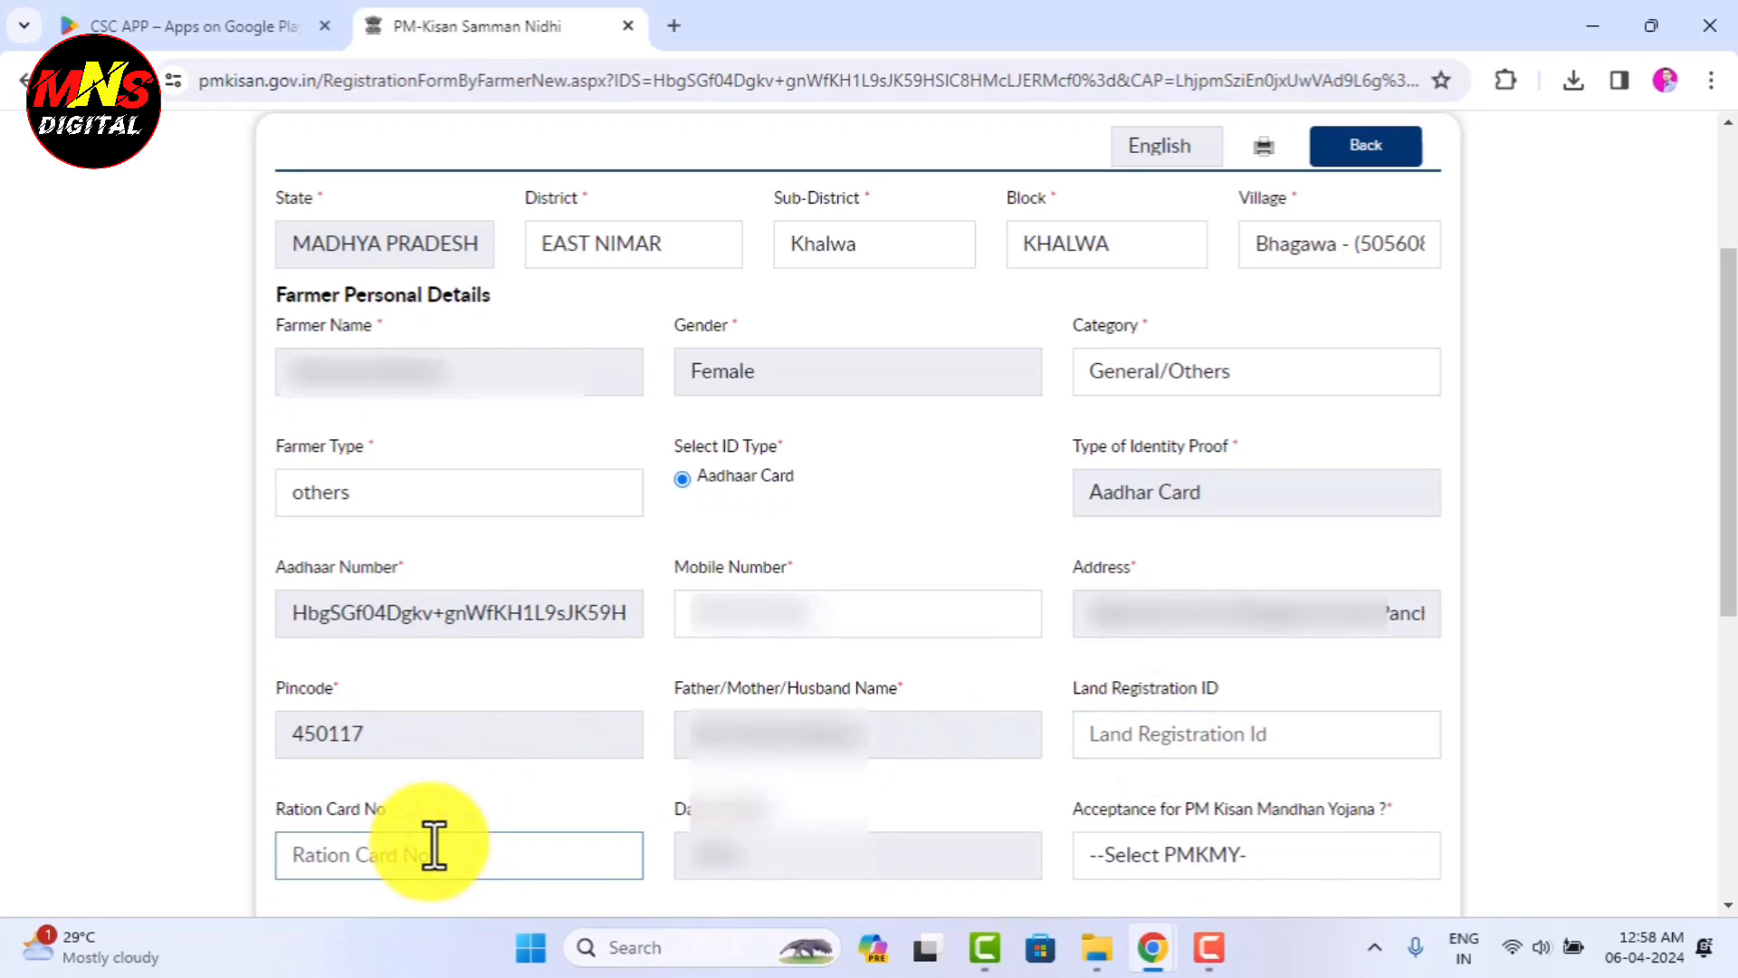
{"action": "left_click", "coordinate": [873, 795]}
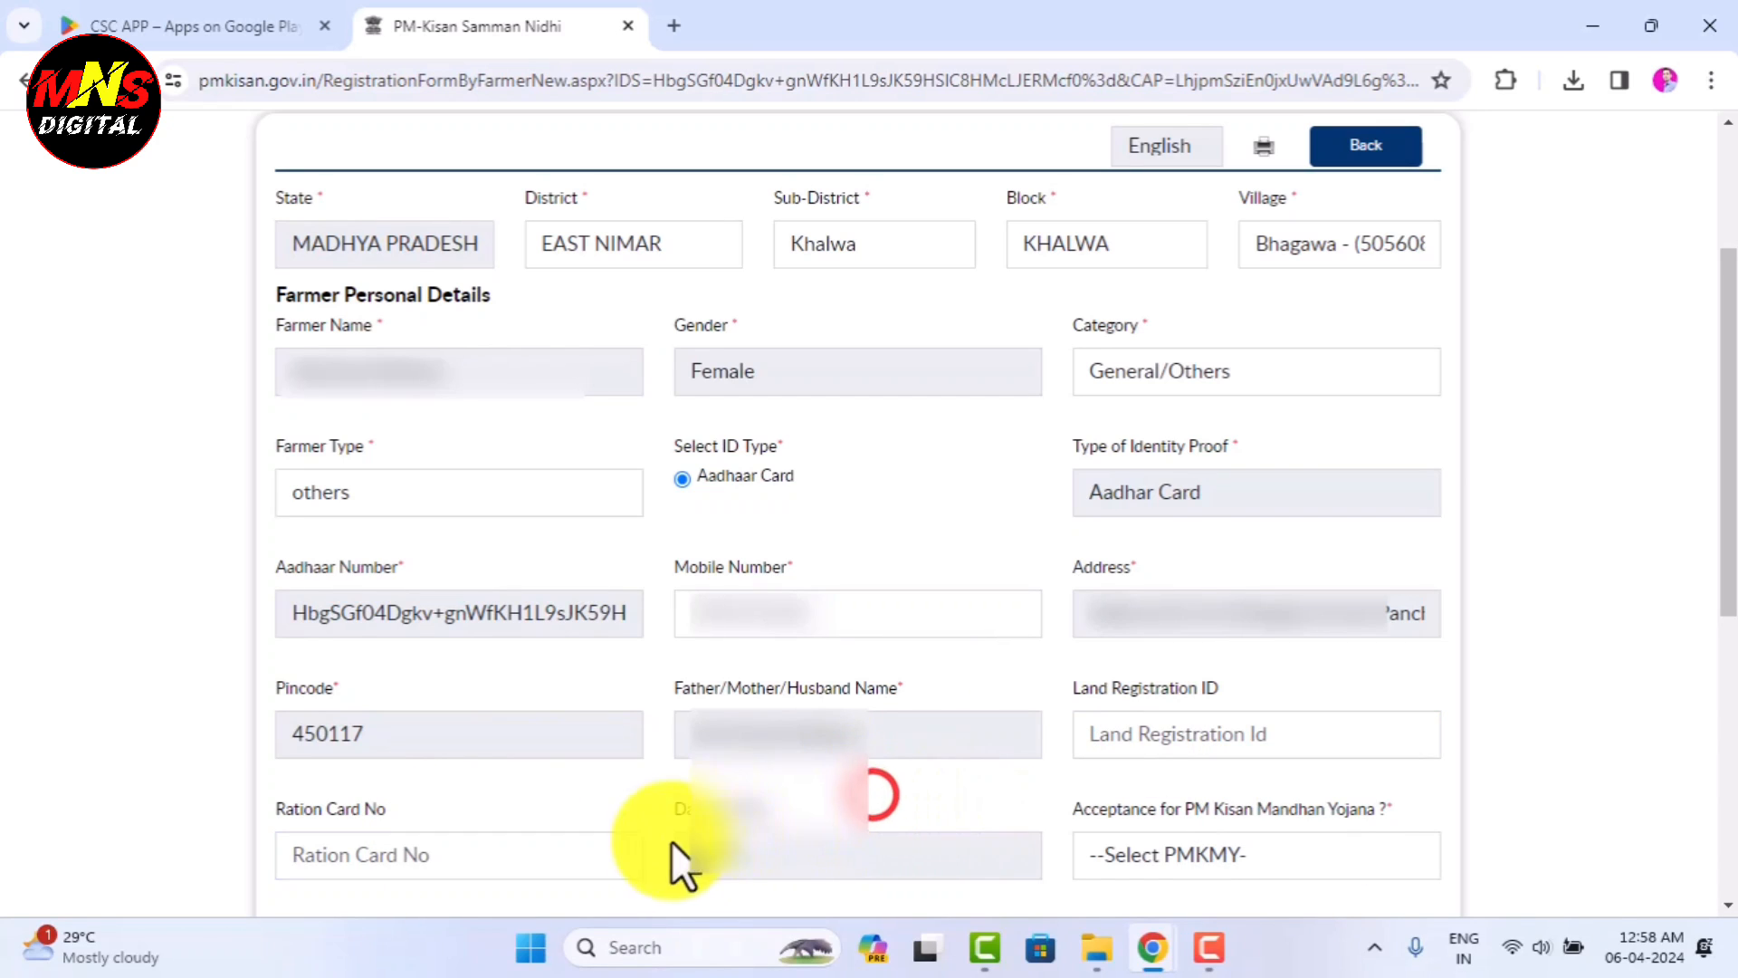
{"action": "left_click", "coordinate": [819, 808]}
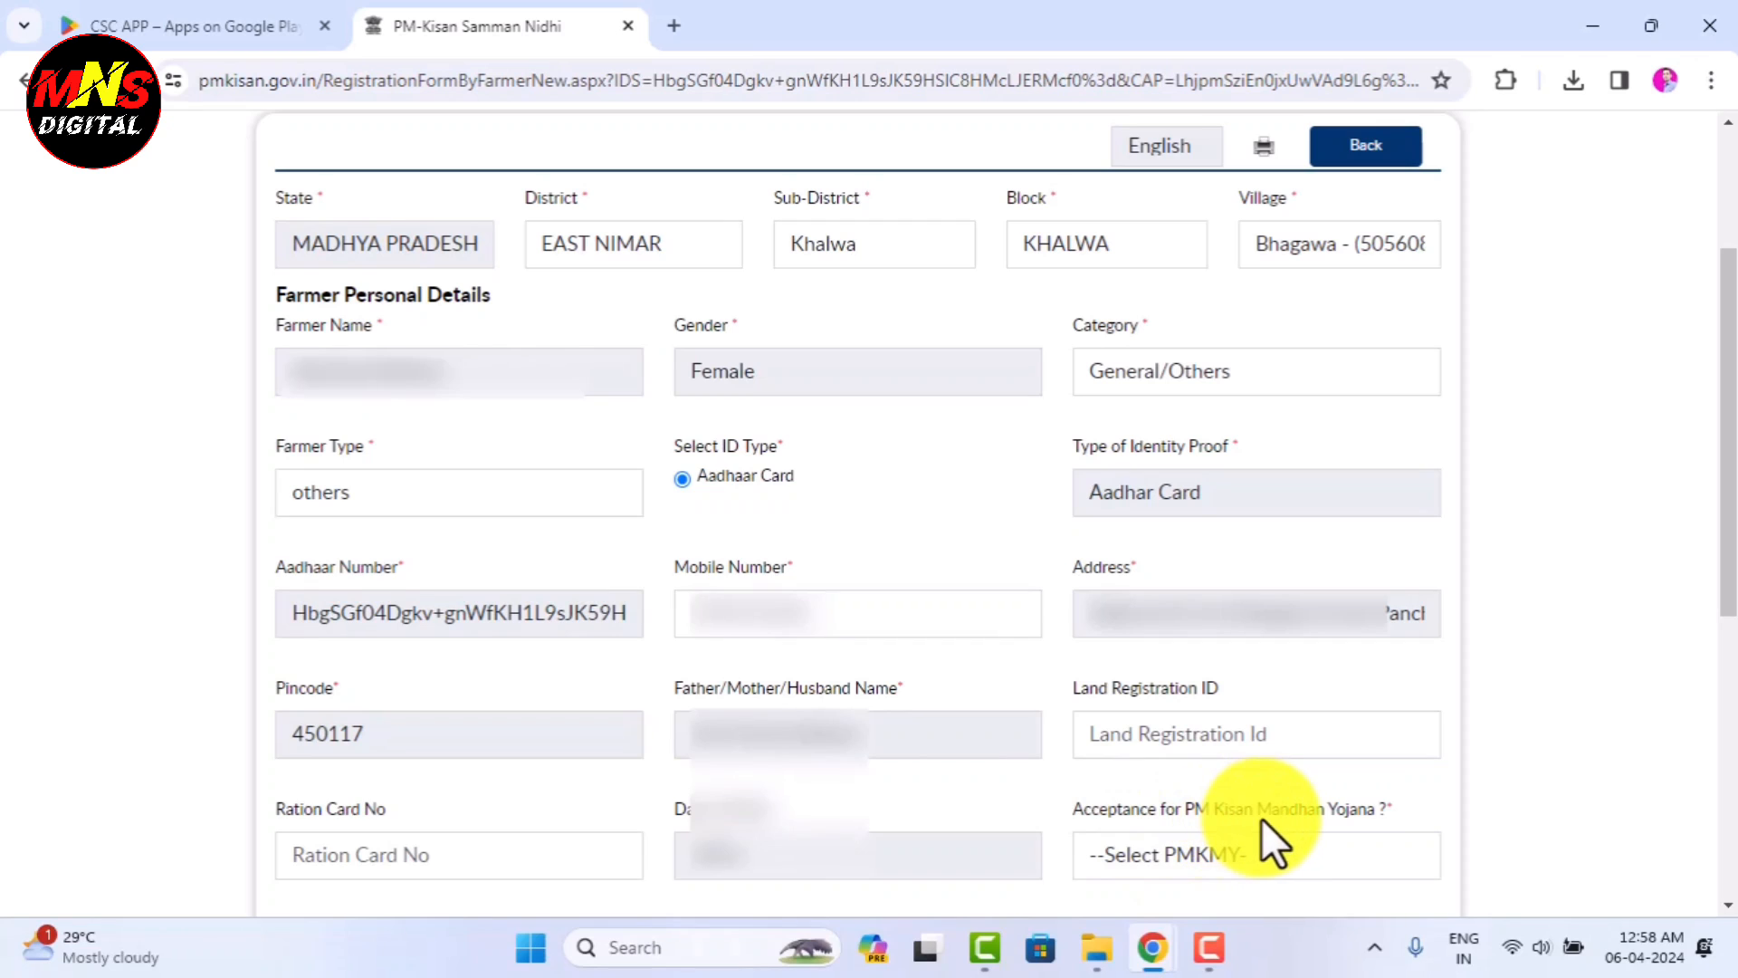
{"action": "left_click", "coordinate": [1269, 861]}
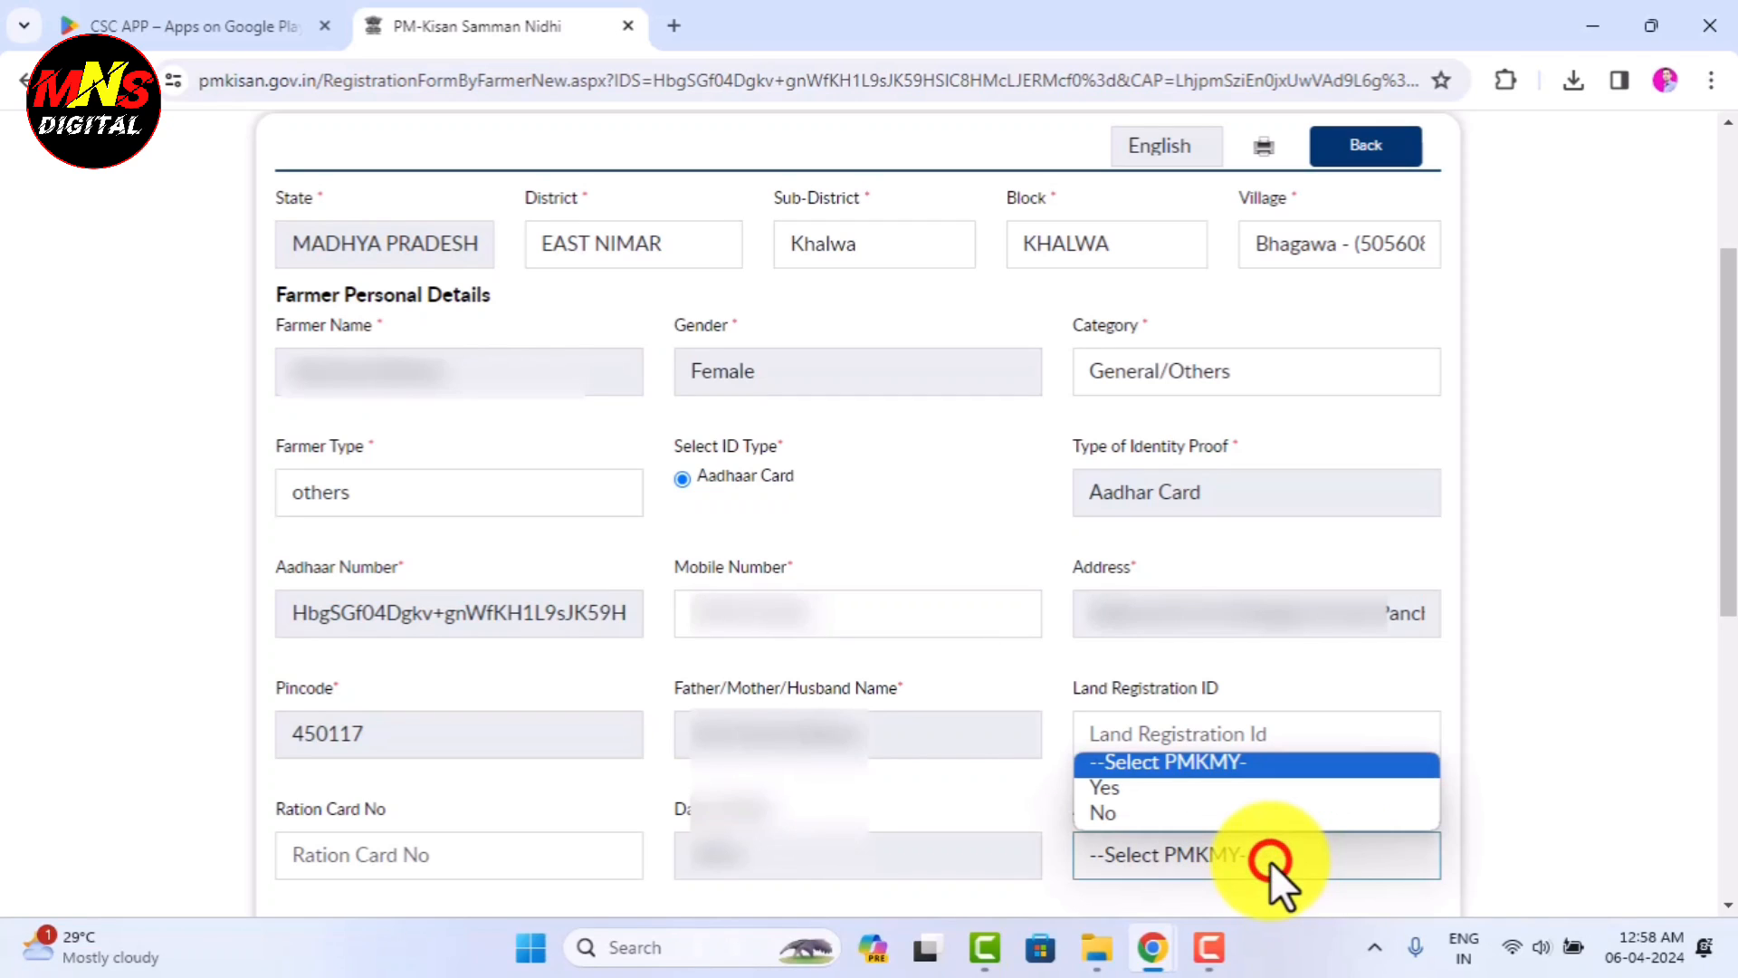
{"action": "left_click", "coordinate": [1135, 813]}
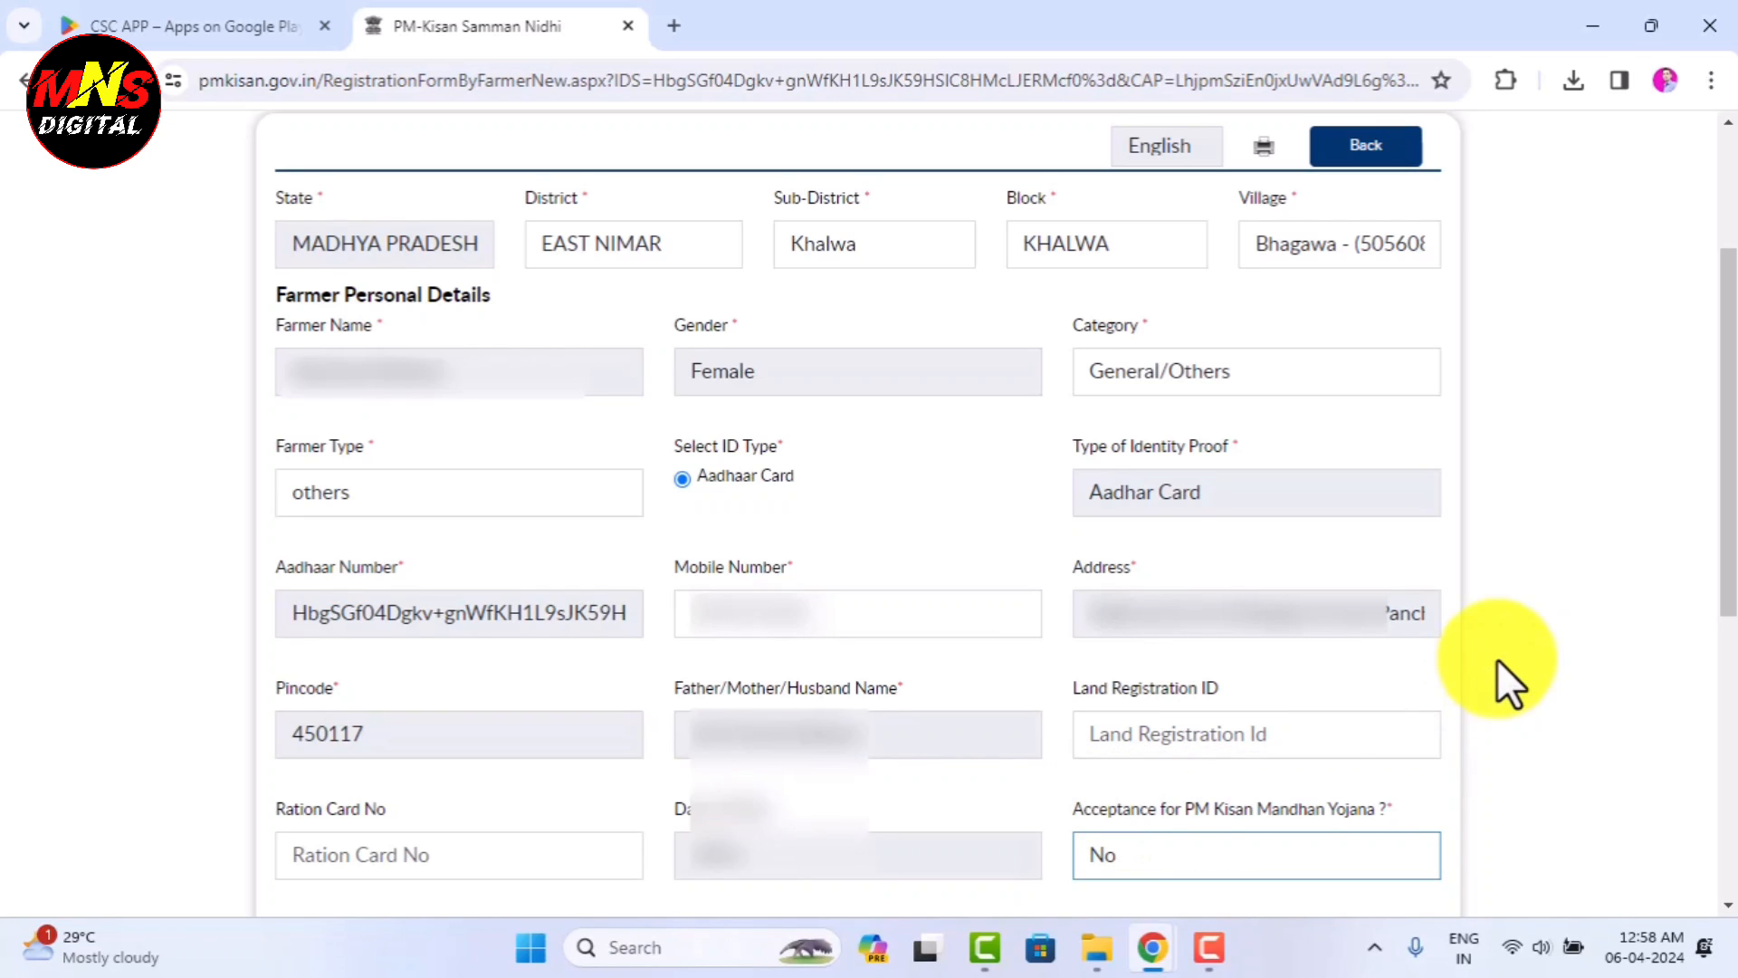
Scroll to the land holdings table and use Add to show the Add Land Detail section
{"action": "scroll", "coordinate": [1496, 659], "scroll_direction": "down", "scroll_amount": 5}
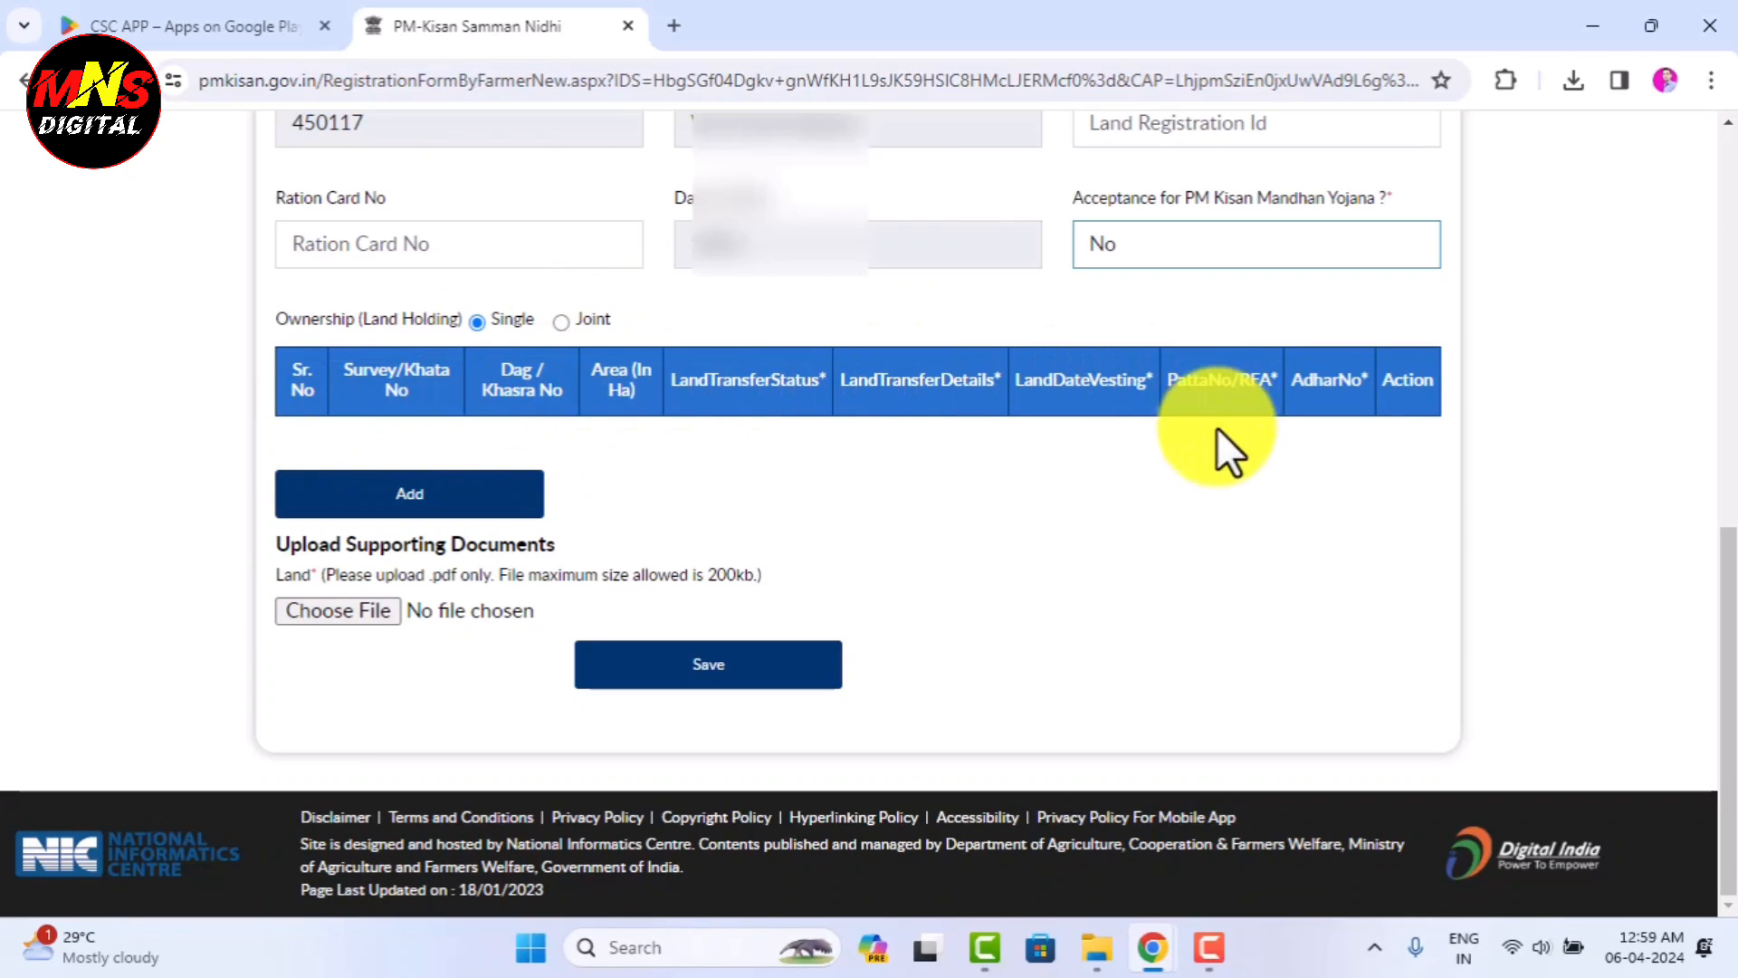
{"action": "left_click", "coordinate": [351, 508]}
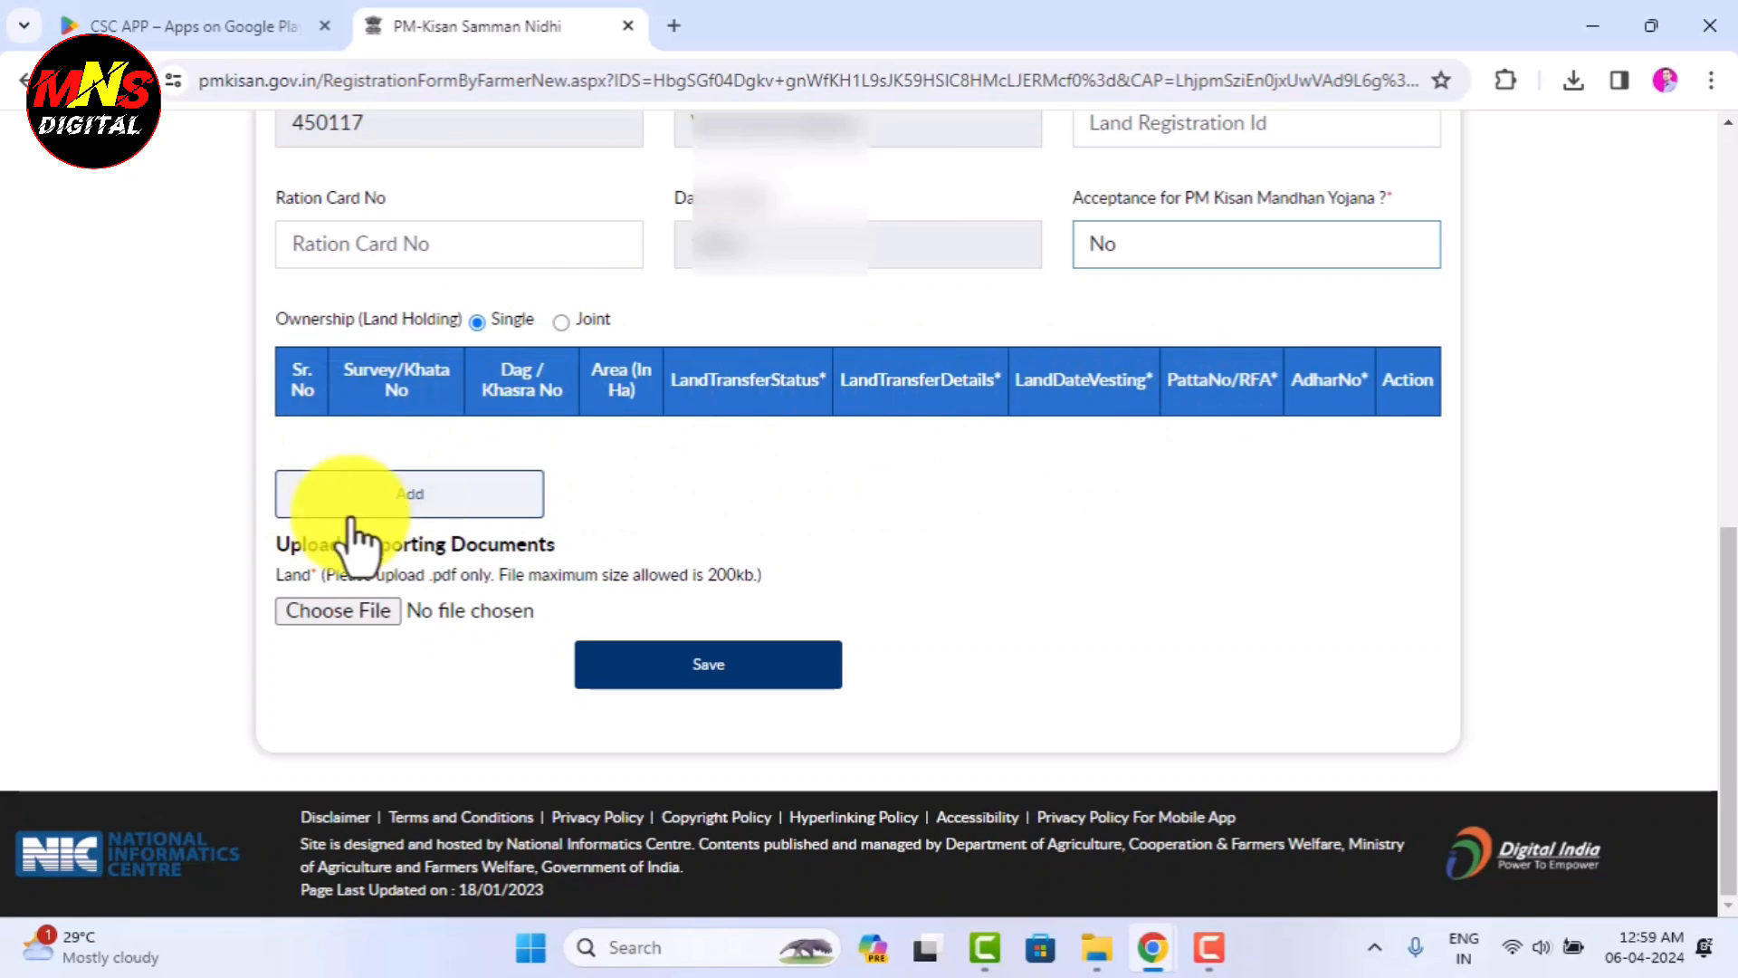
{"action": "left_click", "coordinate": [410, 497]}
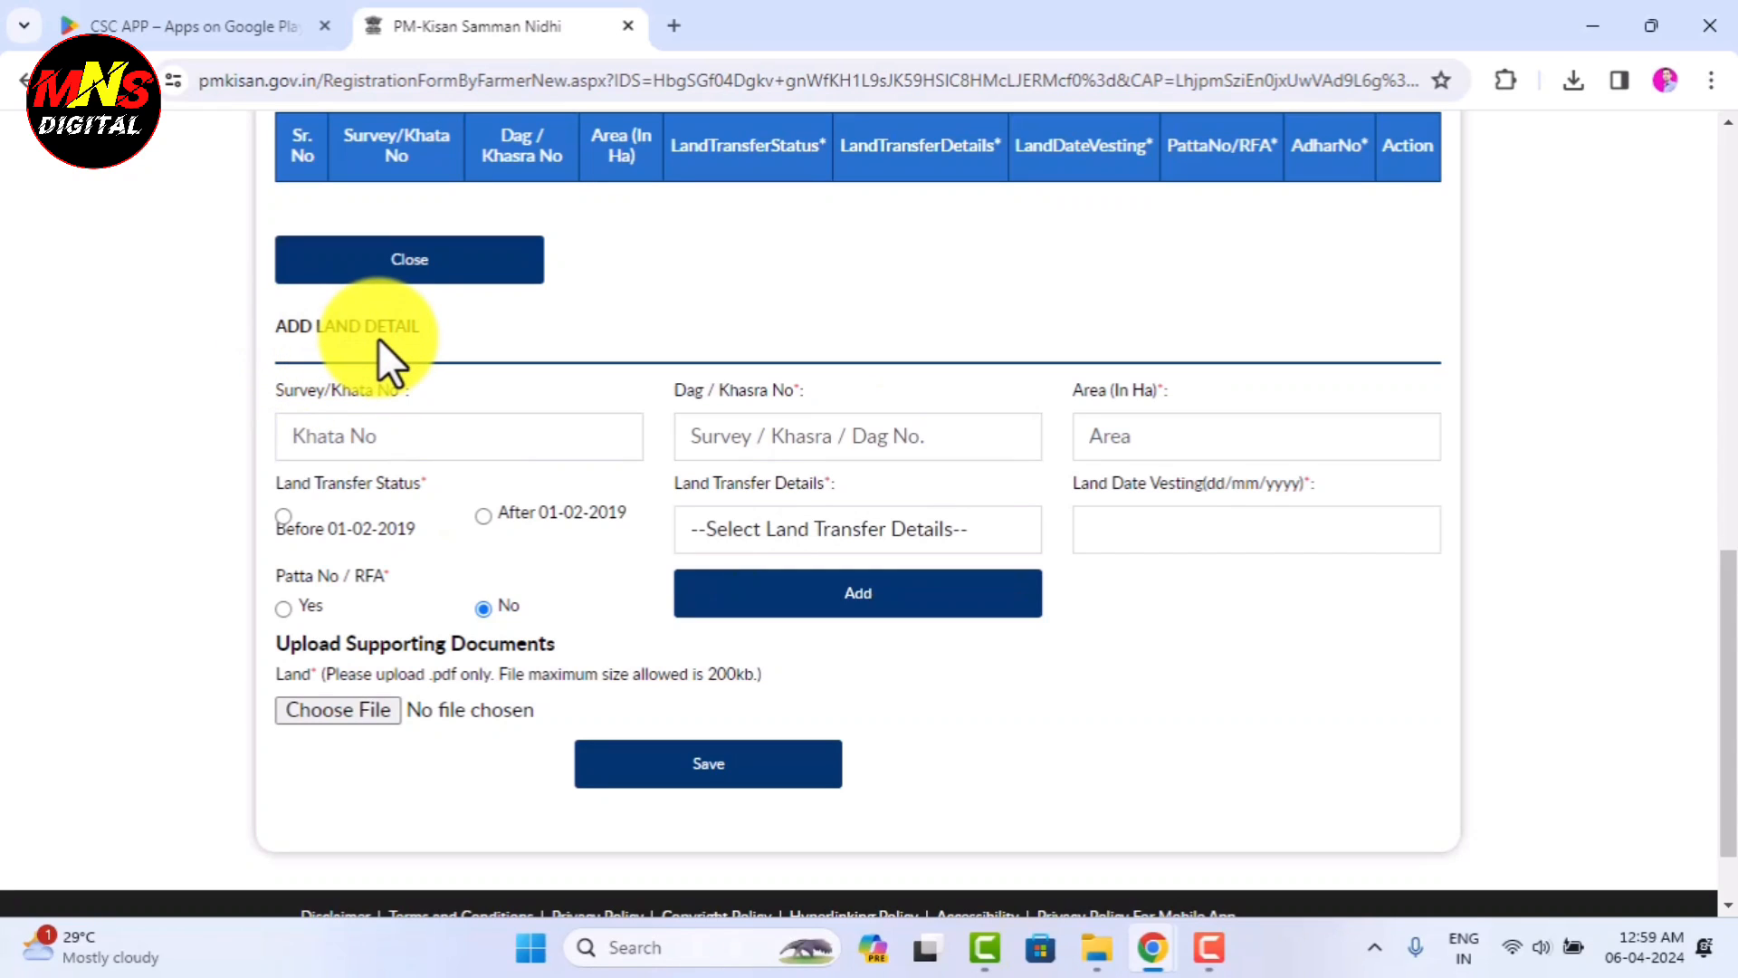
Go through the Khata, Dag/Khasra and Area fields and mark the land transferred After 01-02-2019
{"action": "left_click", "coordinate": [333, 438]}
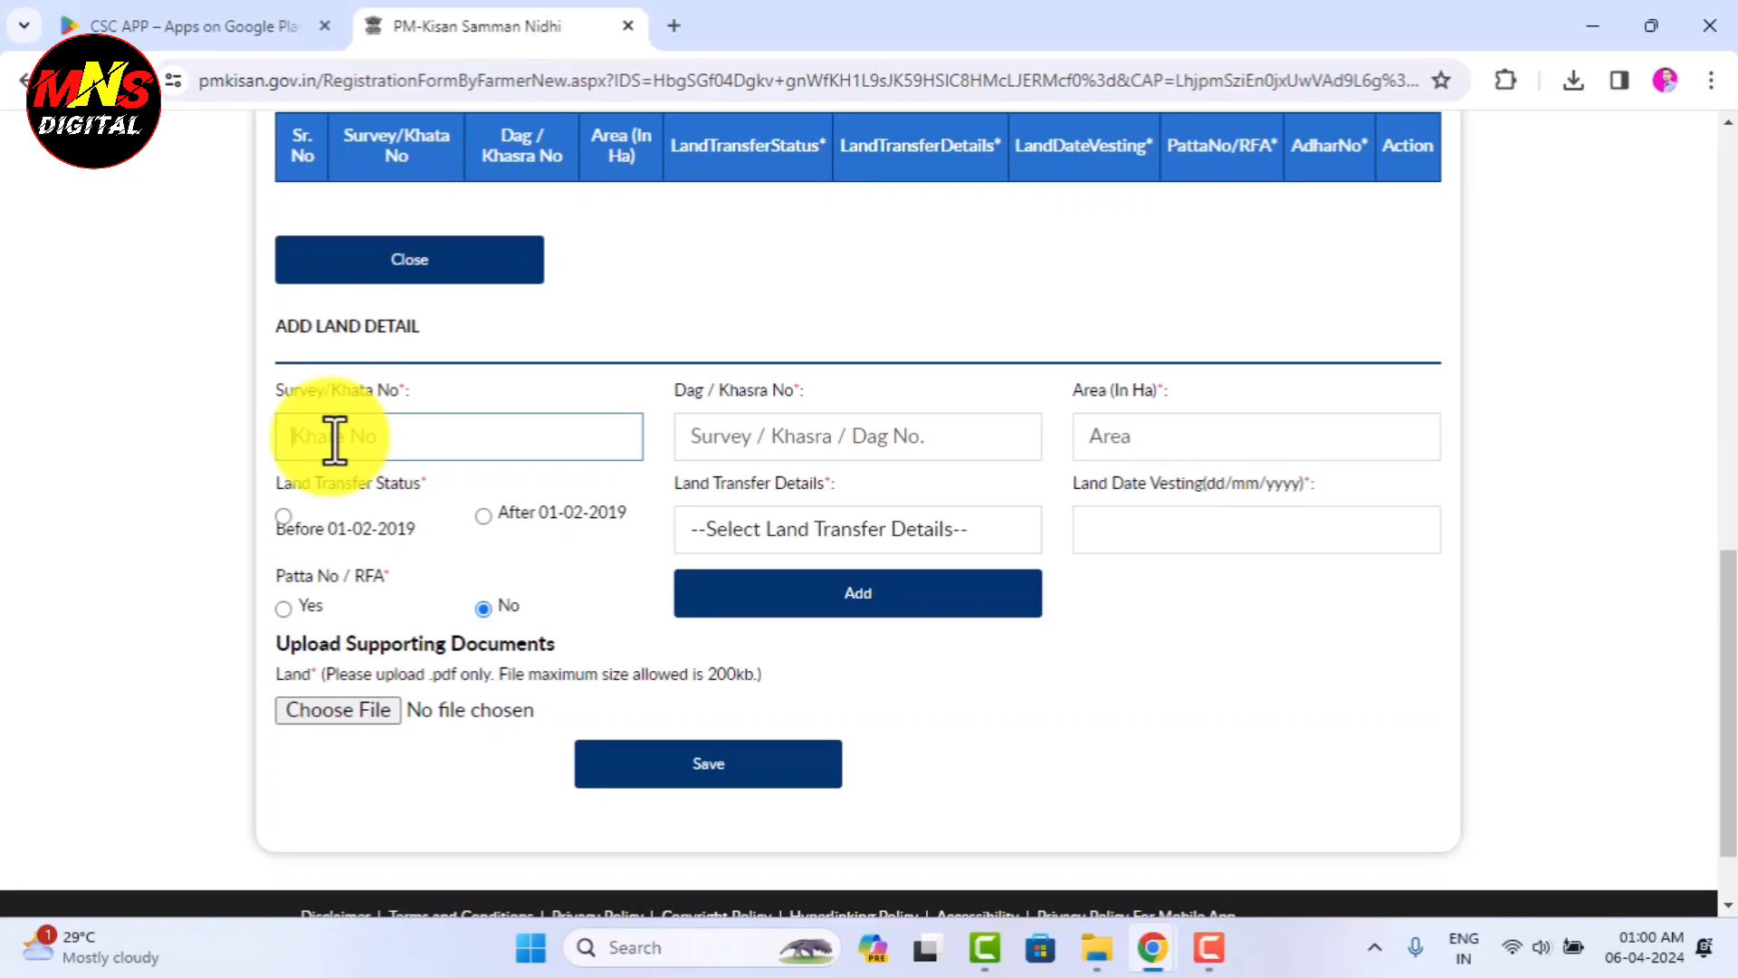
{"action": "left_click", "coordinate": [842, 439]}
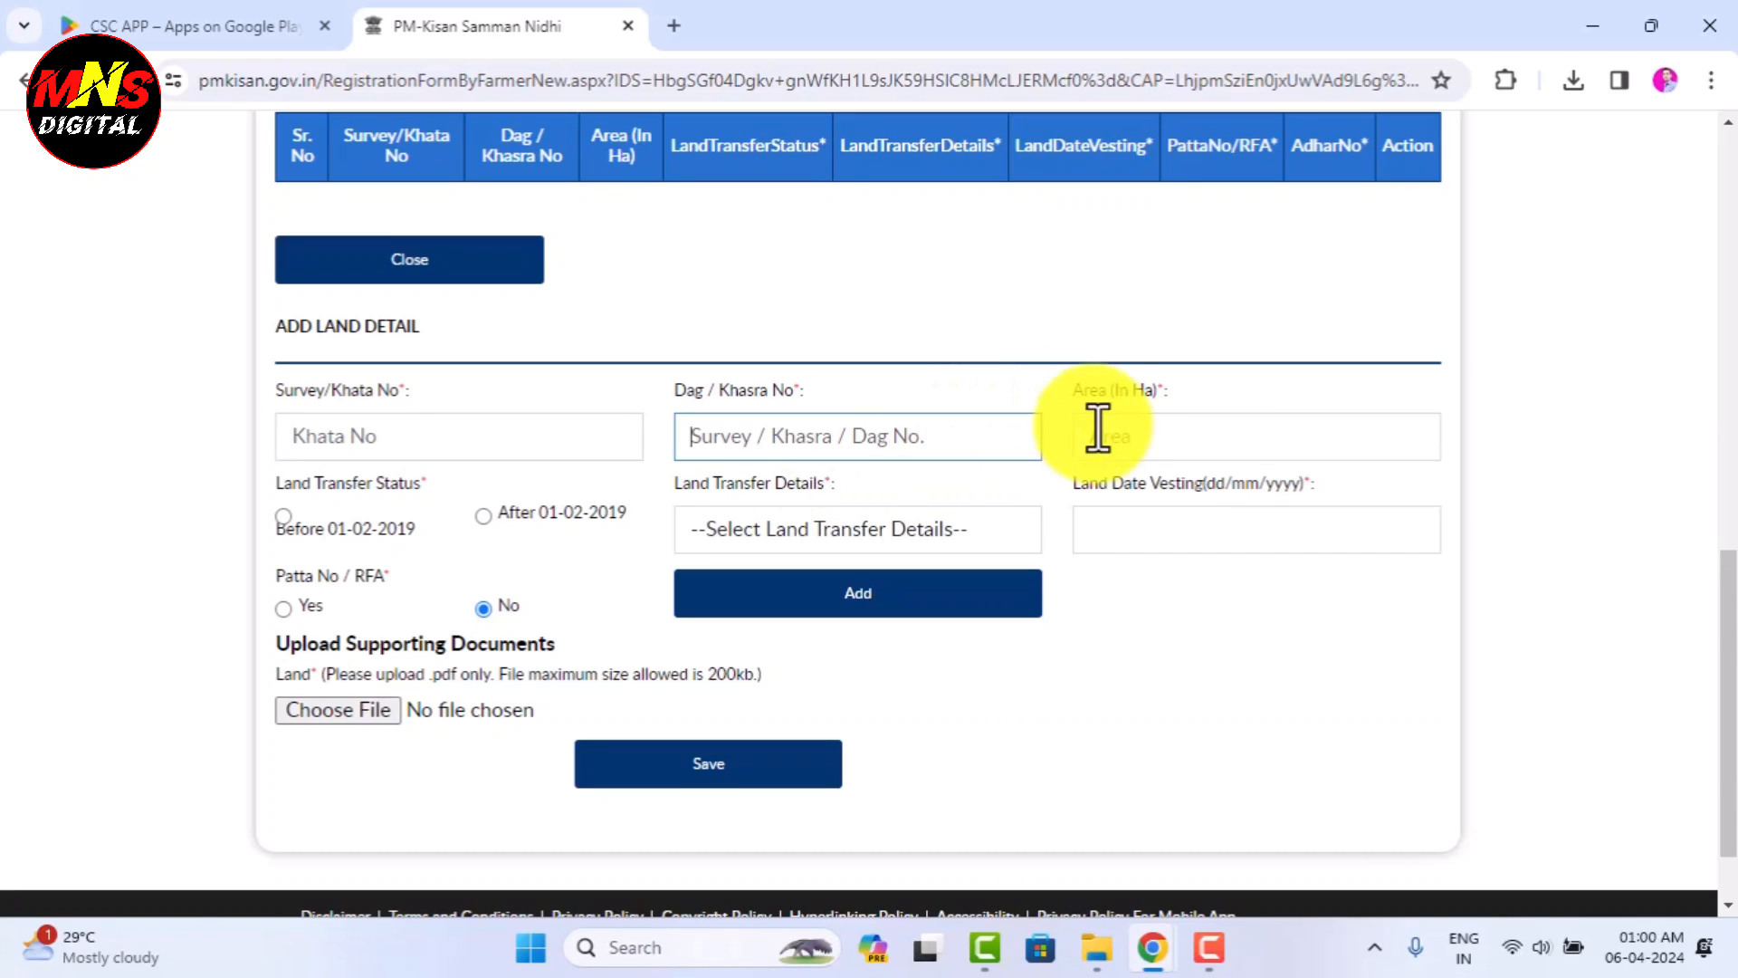
{"action": "left_click", "coordinate": [1127, 435]}
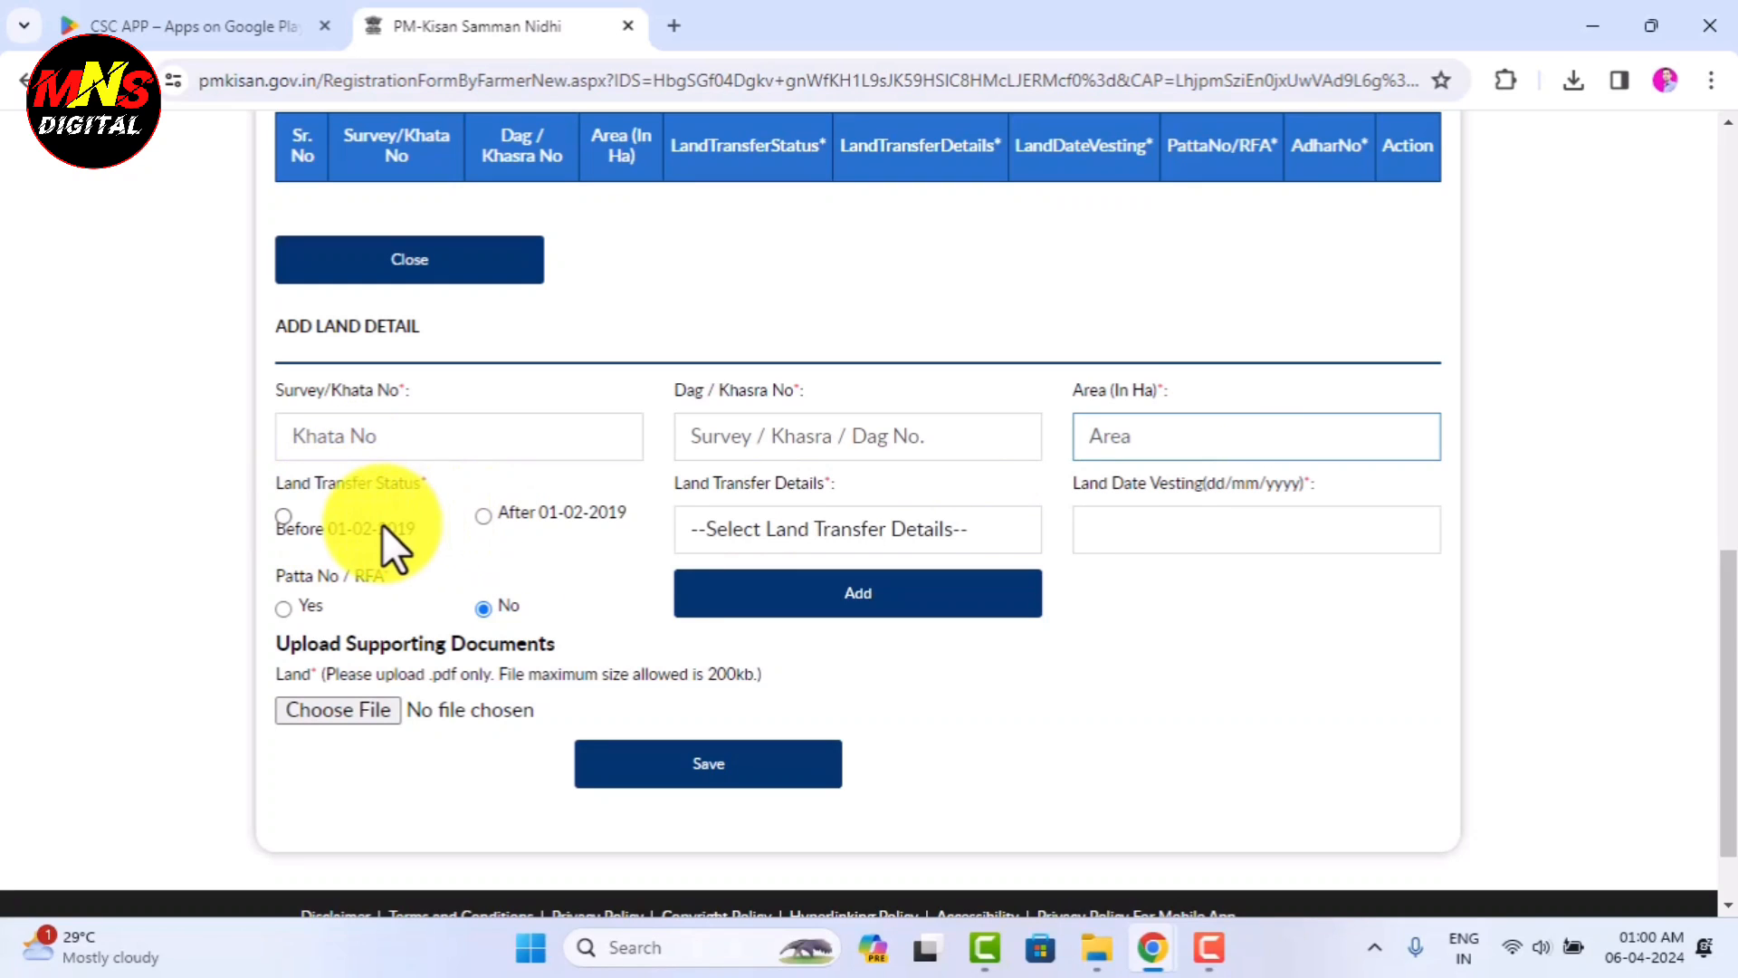
{"action": "left_click", "coordinate": [487, 514]}
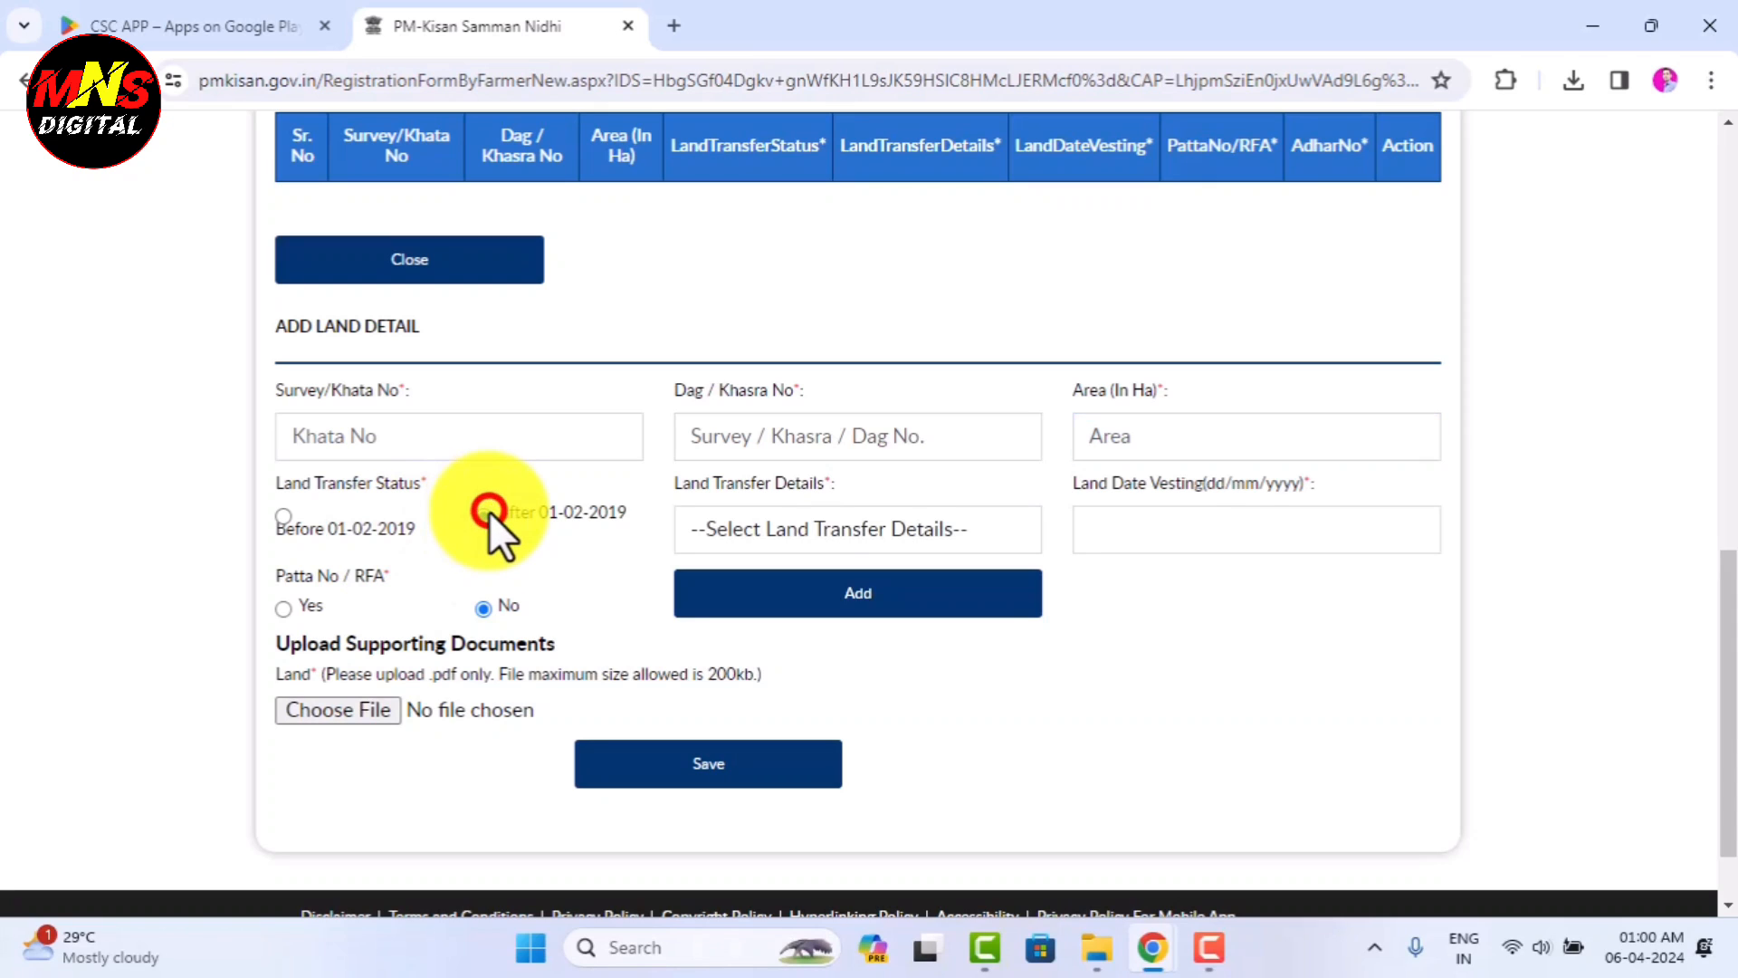
{"action": "left_click", "coordinate": [751, 524]}
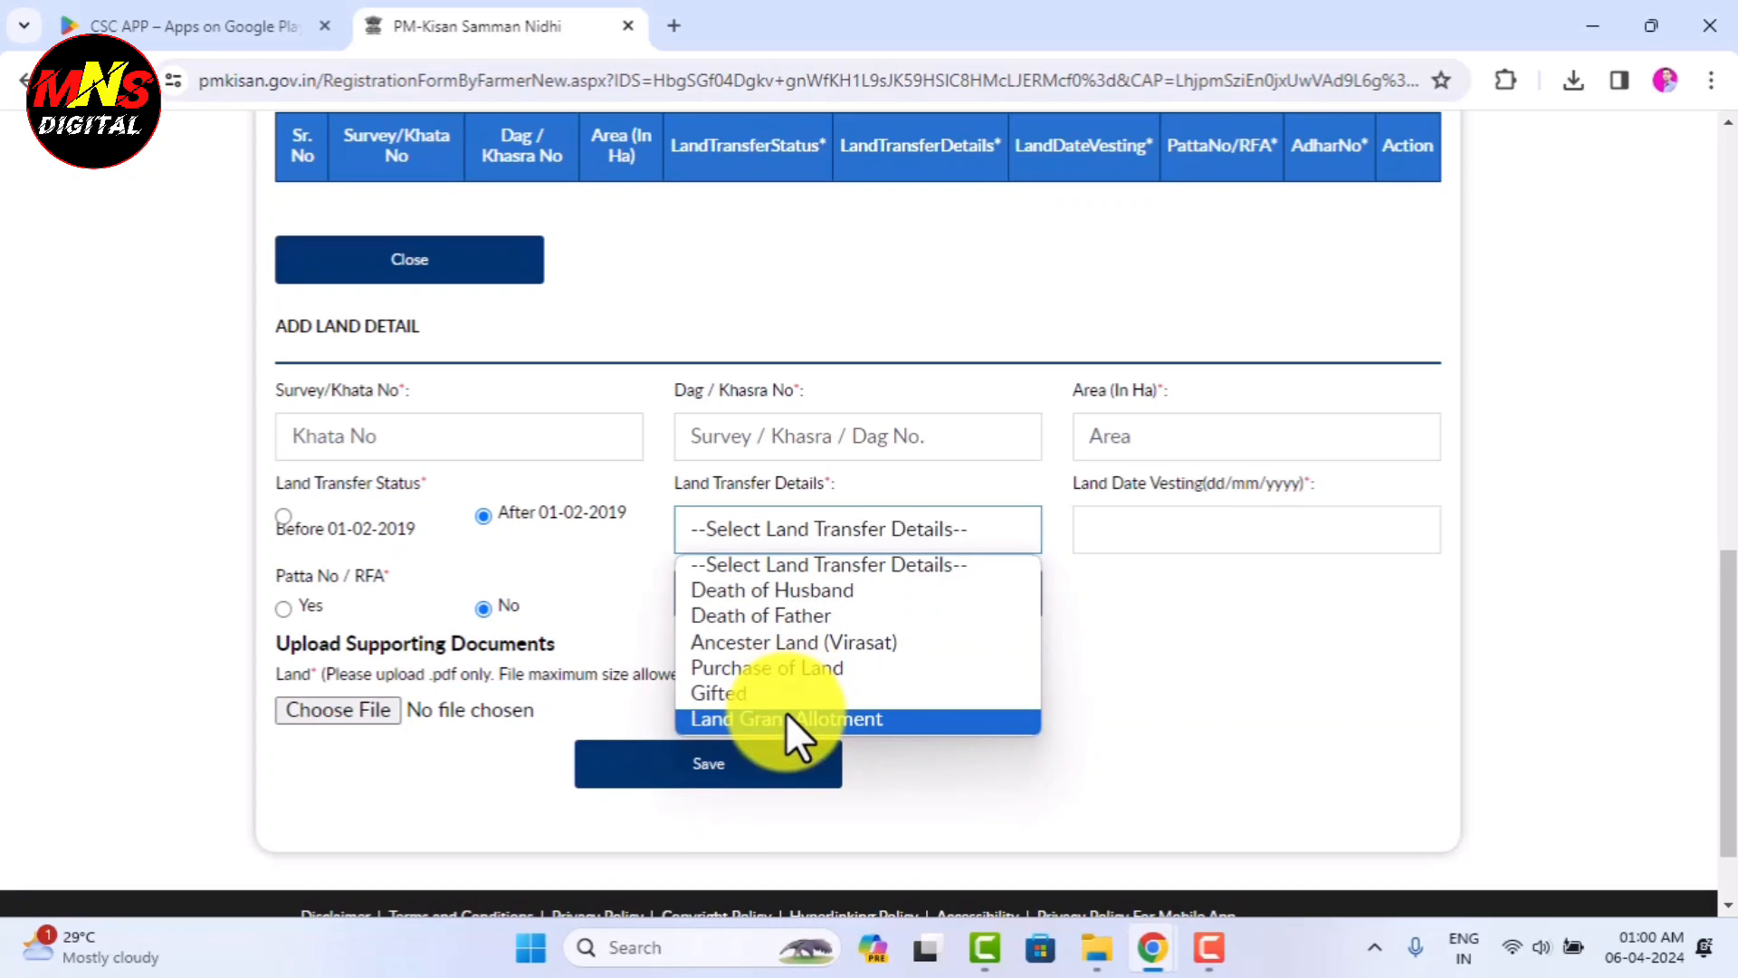
Try Death of Father and Purchase of Land, then settle on Death of Husband as transfer reason
{"action": "left_click", "coordinate": [779, 619]}
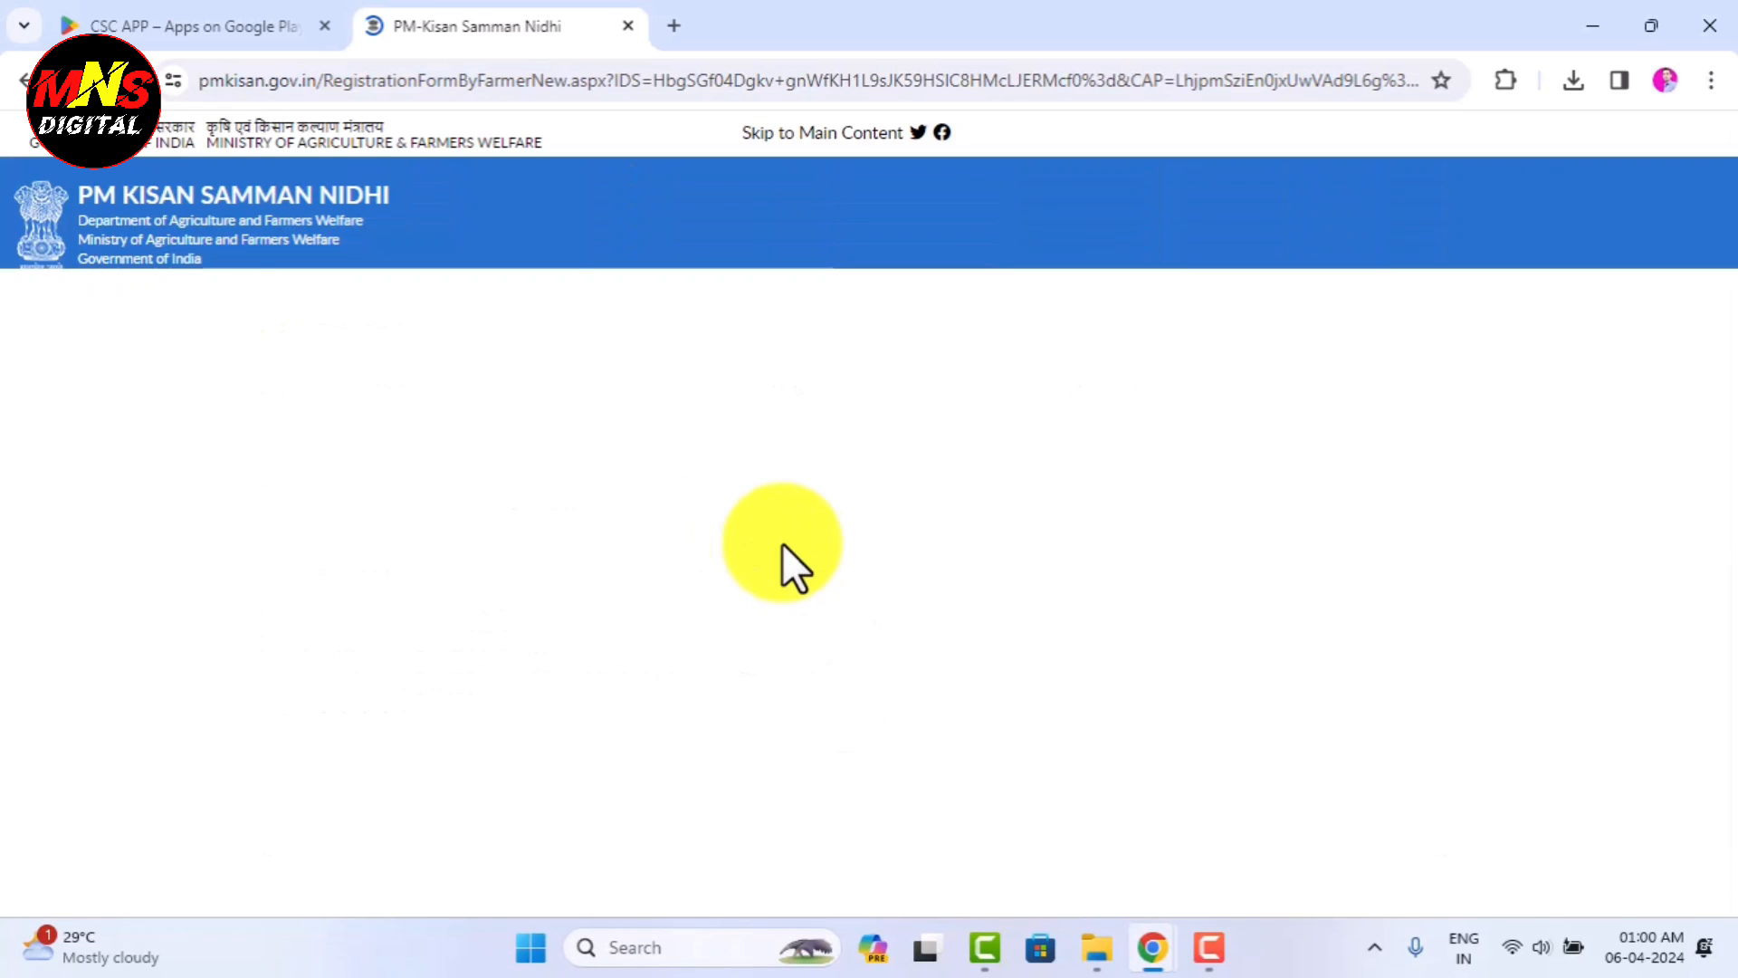
{"action": "left_click", "coordinate": [1199, 529]}
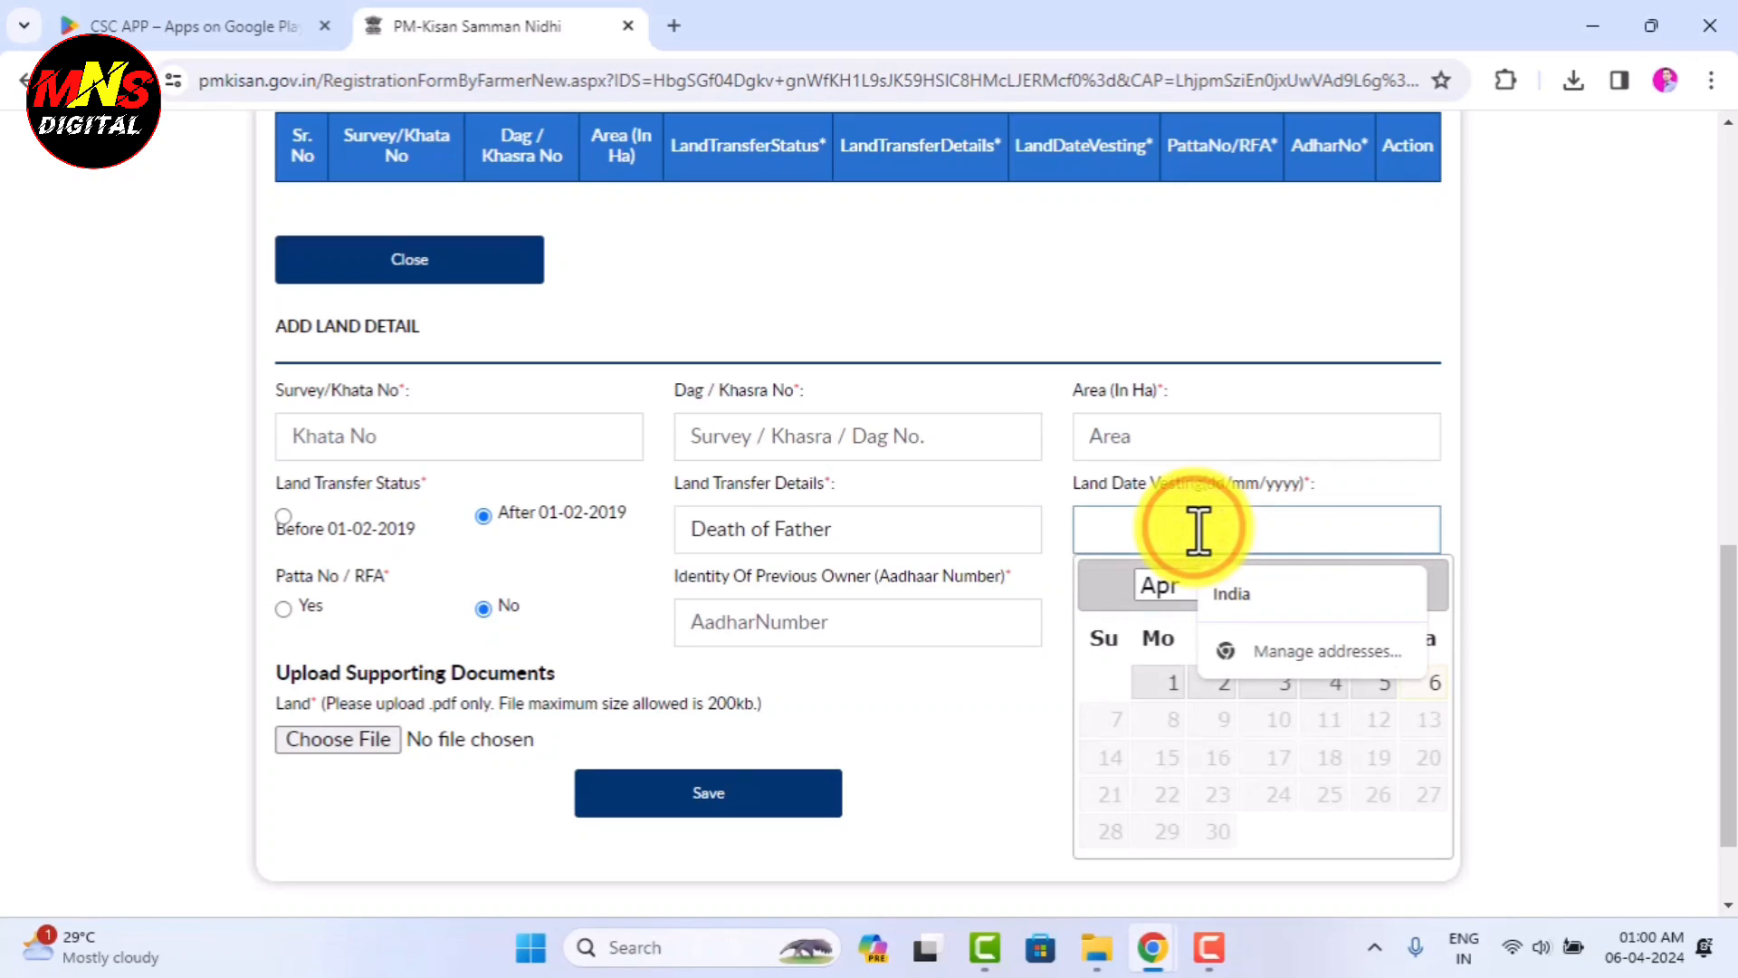
{"action": "left_click", "coordinate": [965, 704]}
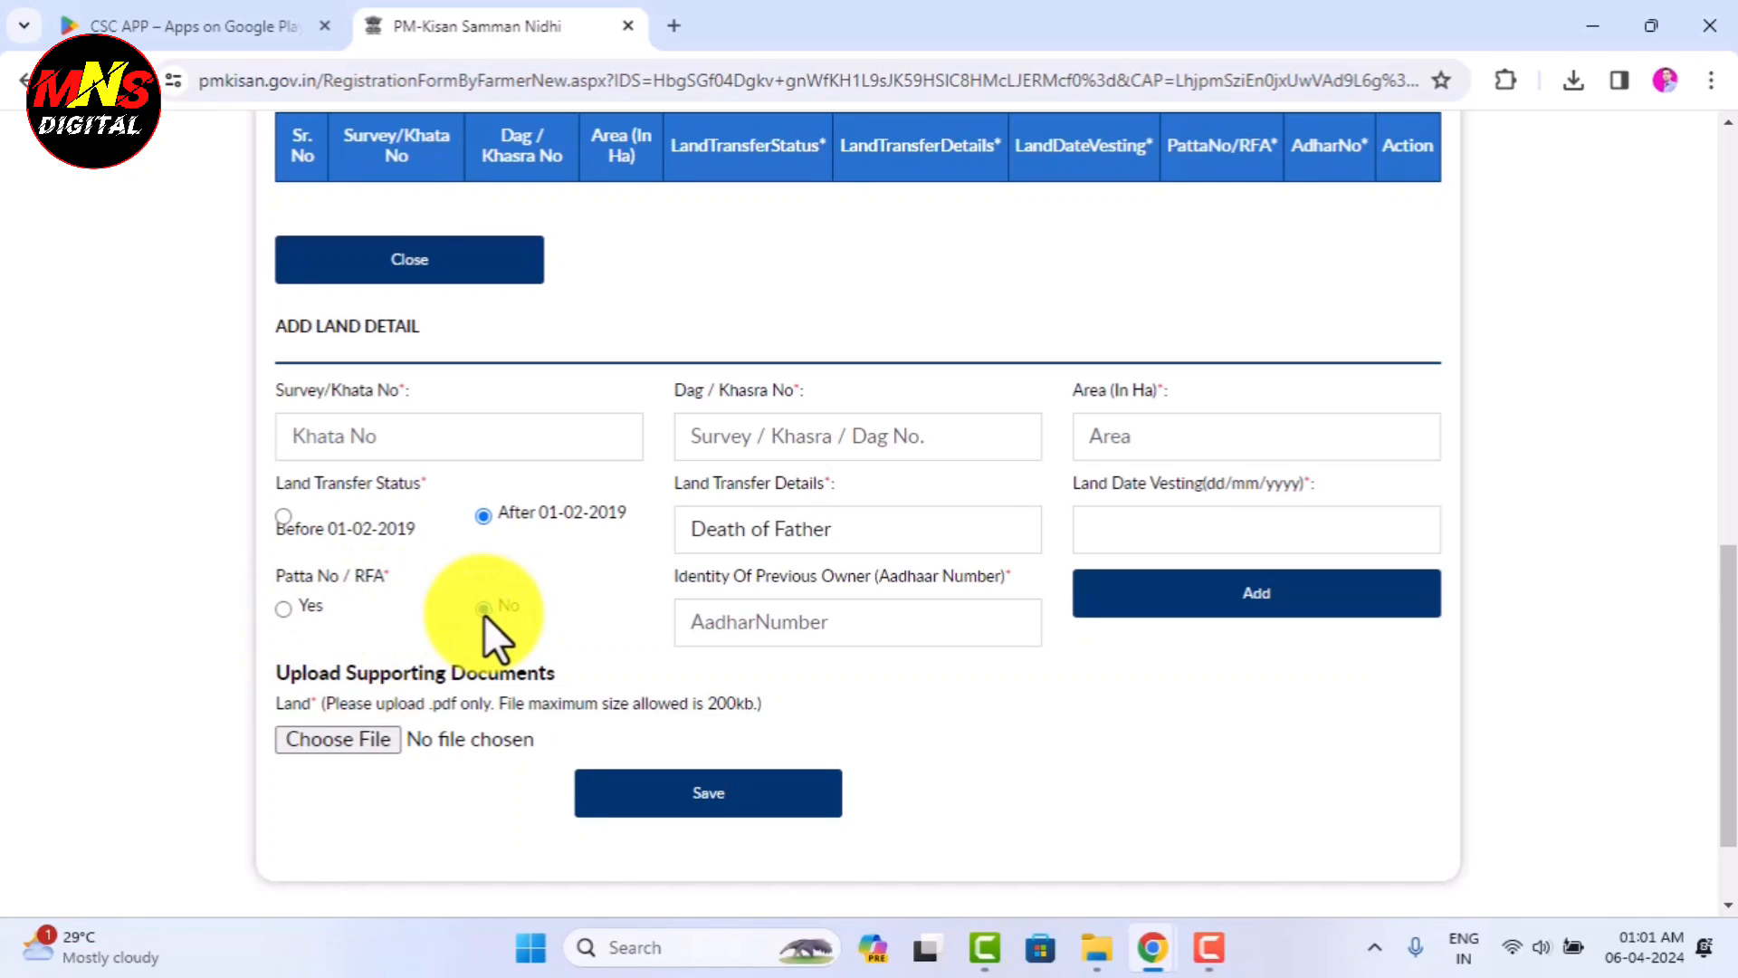
{"action": "left_click", "coordinate": [796, 625]}
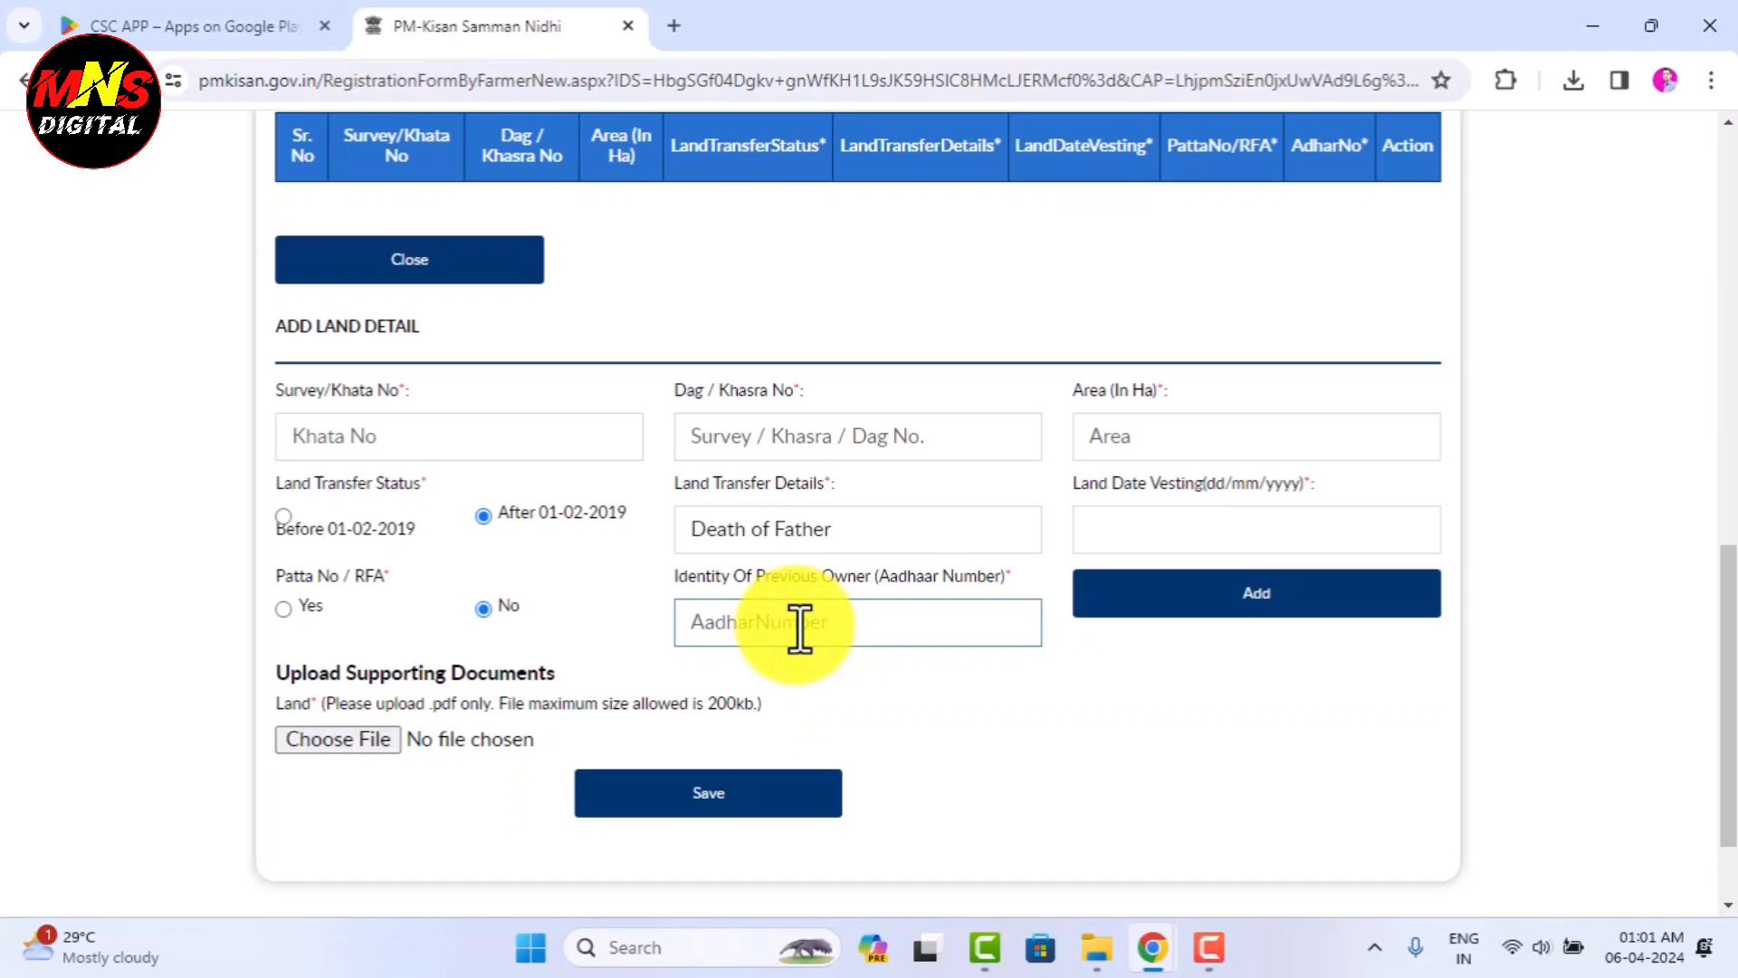
{"action": "left_click", "coordinate": [770, 541]}
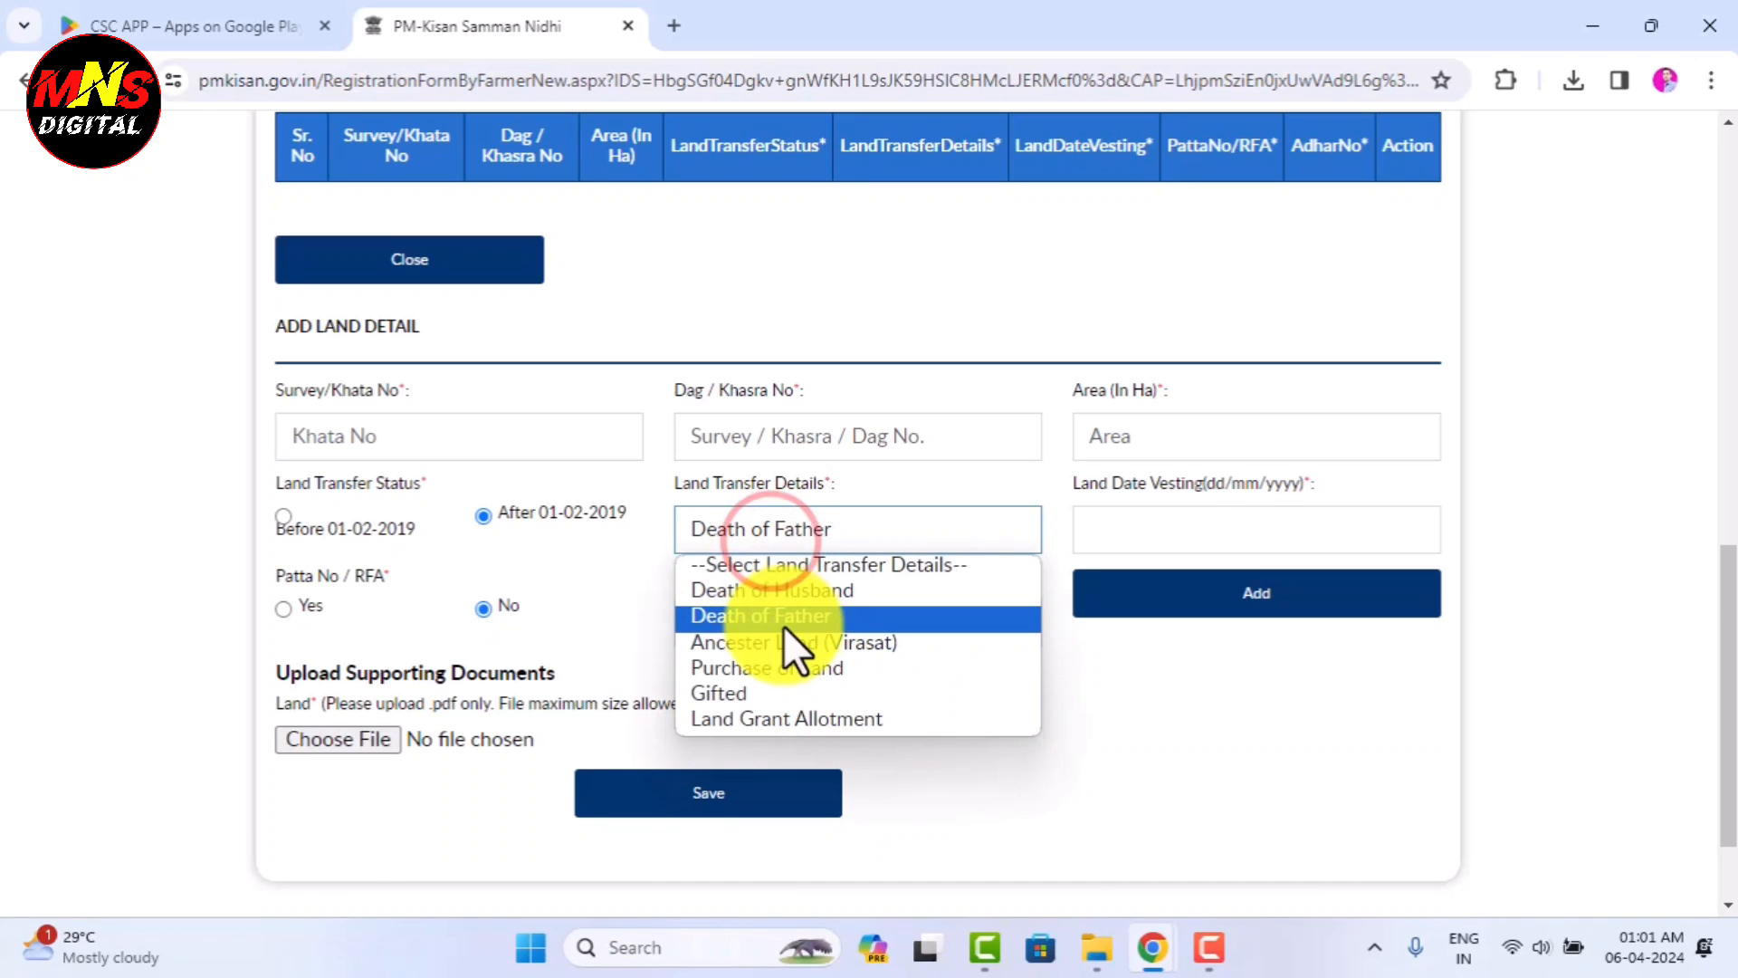
{"action": "left_click", "coordinate": [795, 669]}
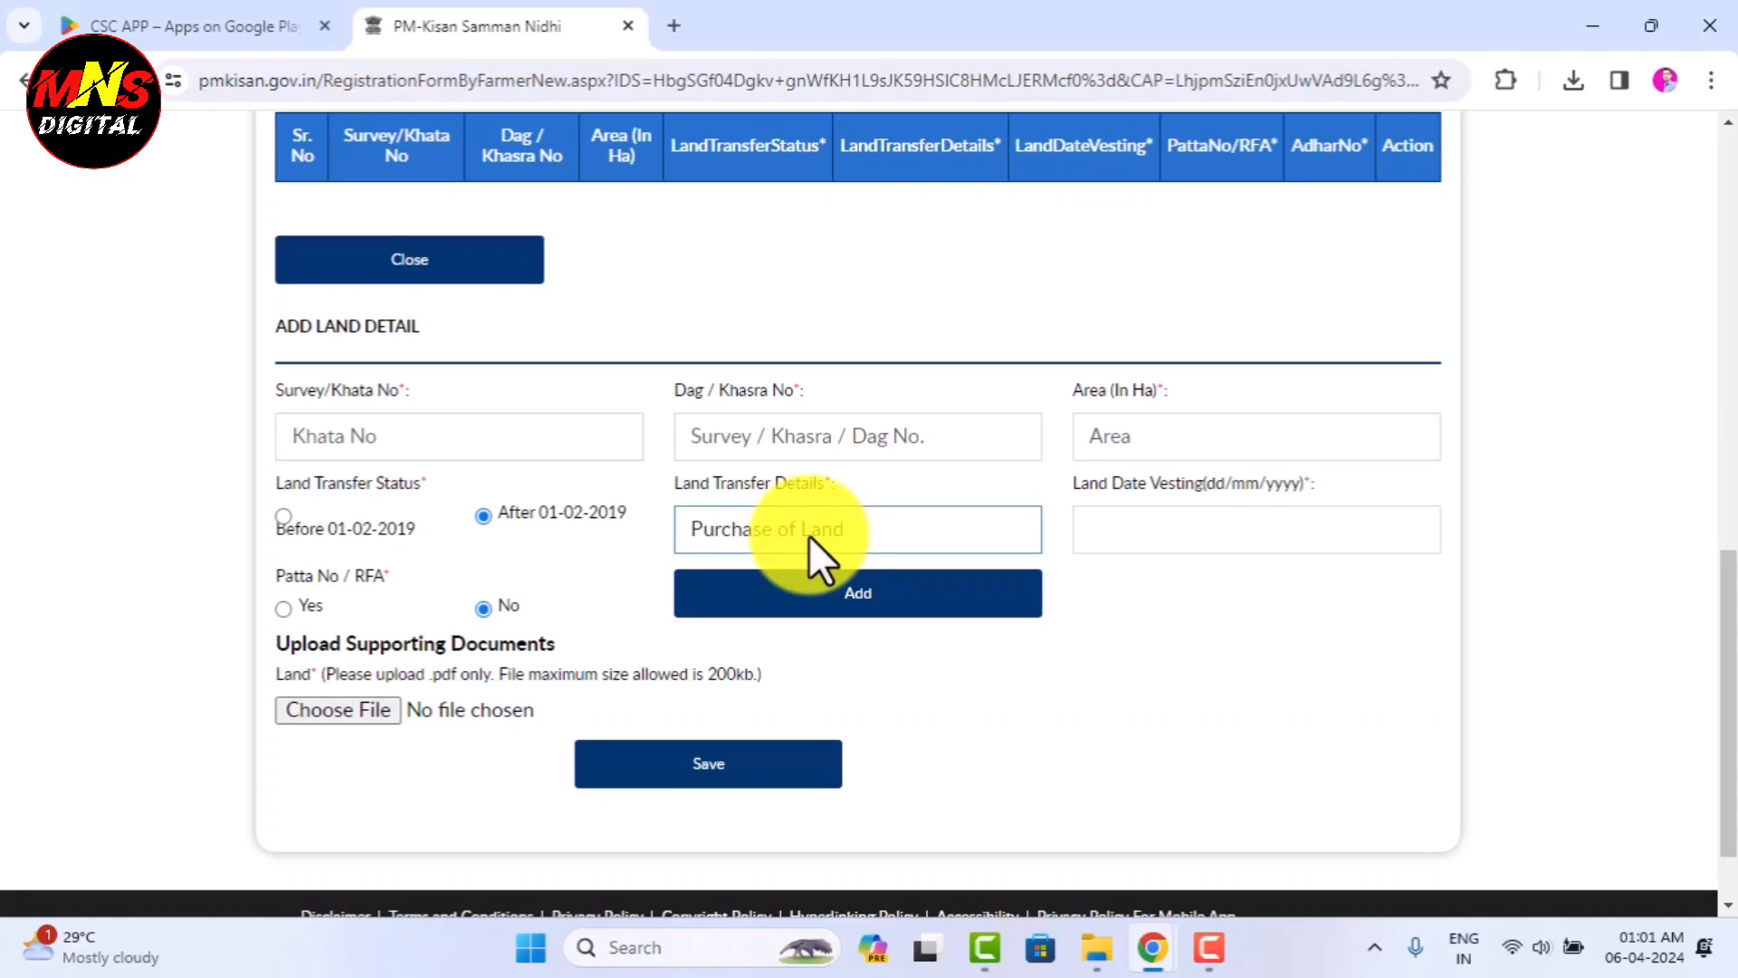
{"action": "left_click", "coordinate": [808, 535]}
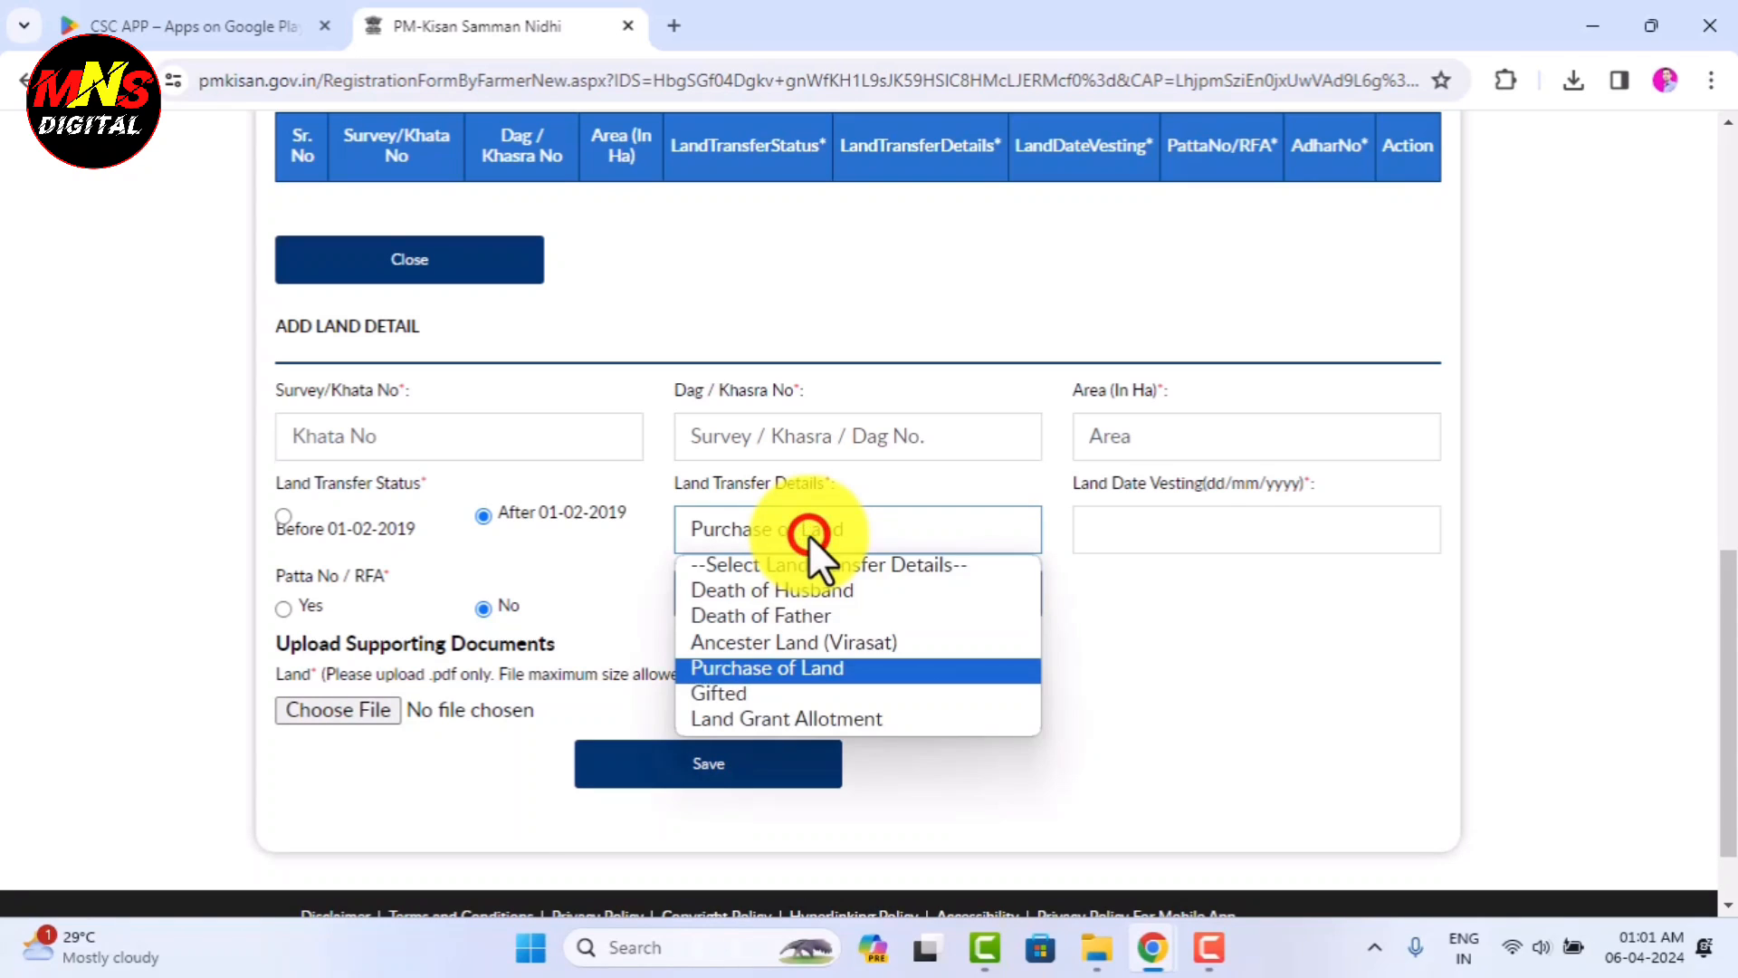
{"action": "left_click", "coordinate": [801, 587]}
{"action": "left_click", "coordinate": [801, 586]}
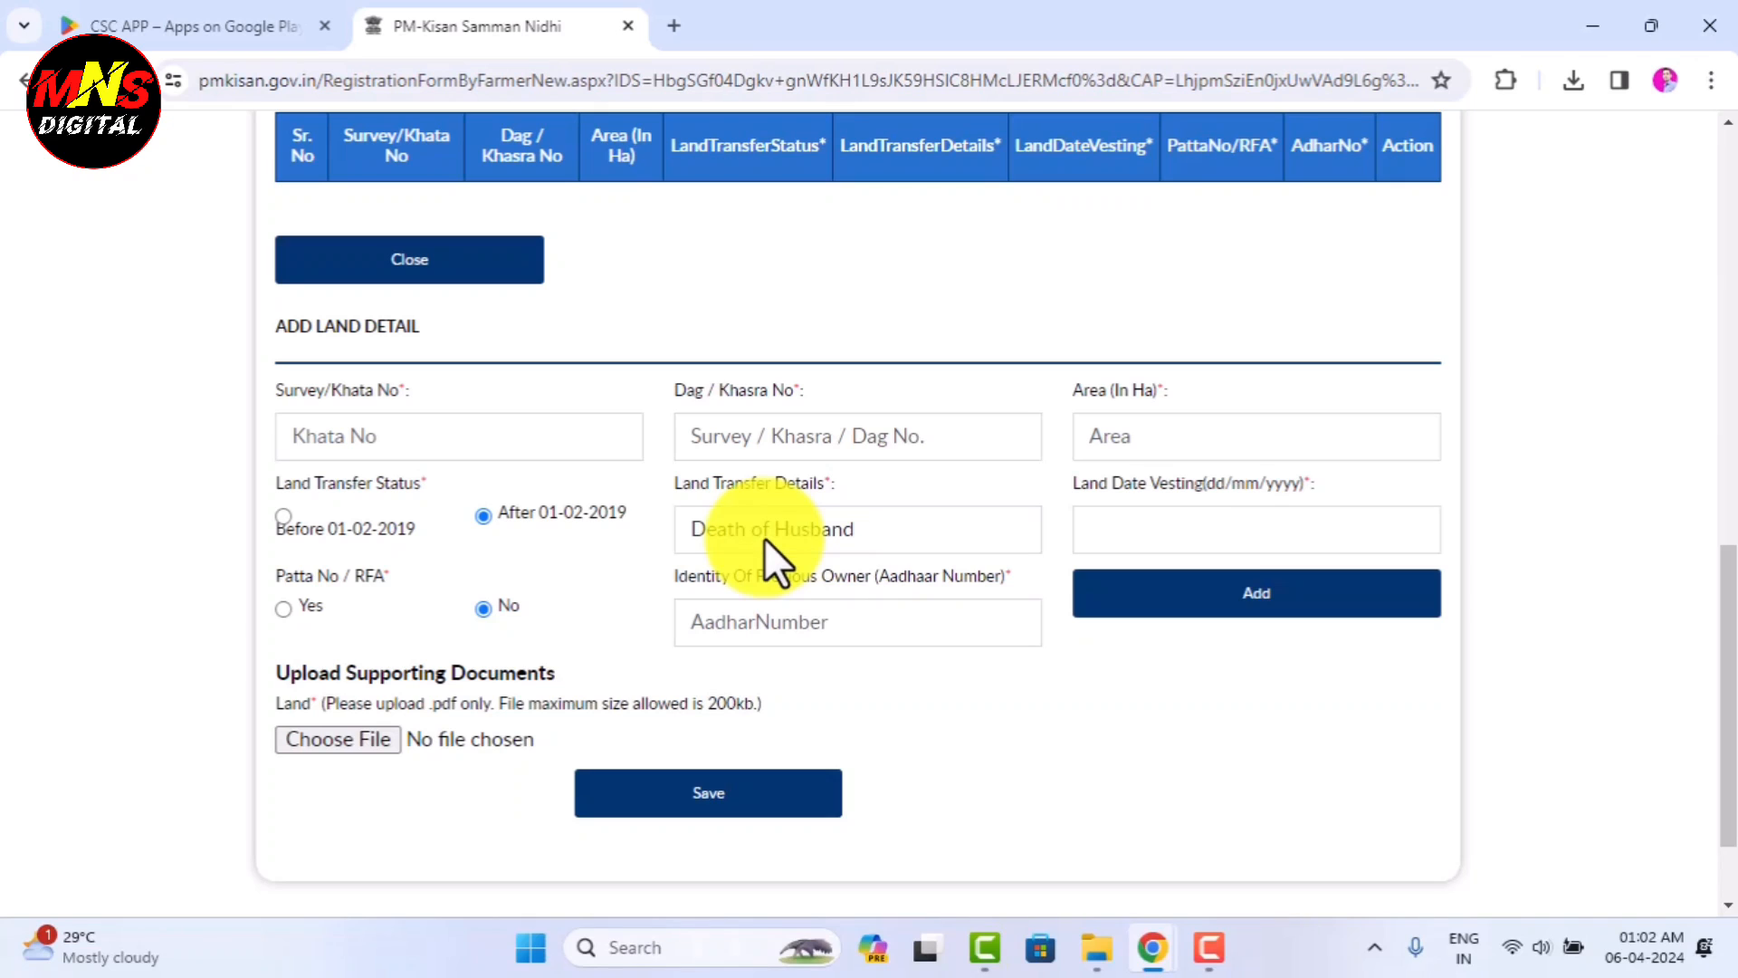
Click into the previous owner's Aadhaar Number field
{"action": "left_click", "coordinate": [763, 623]}
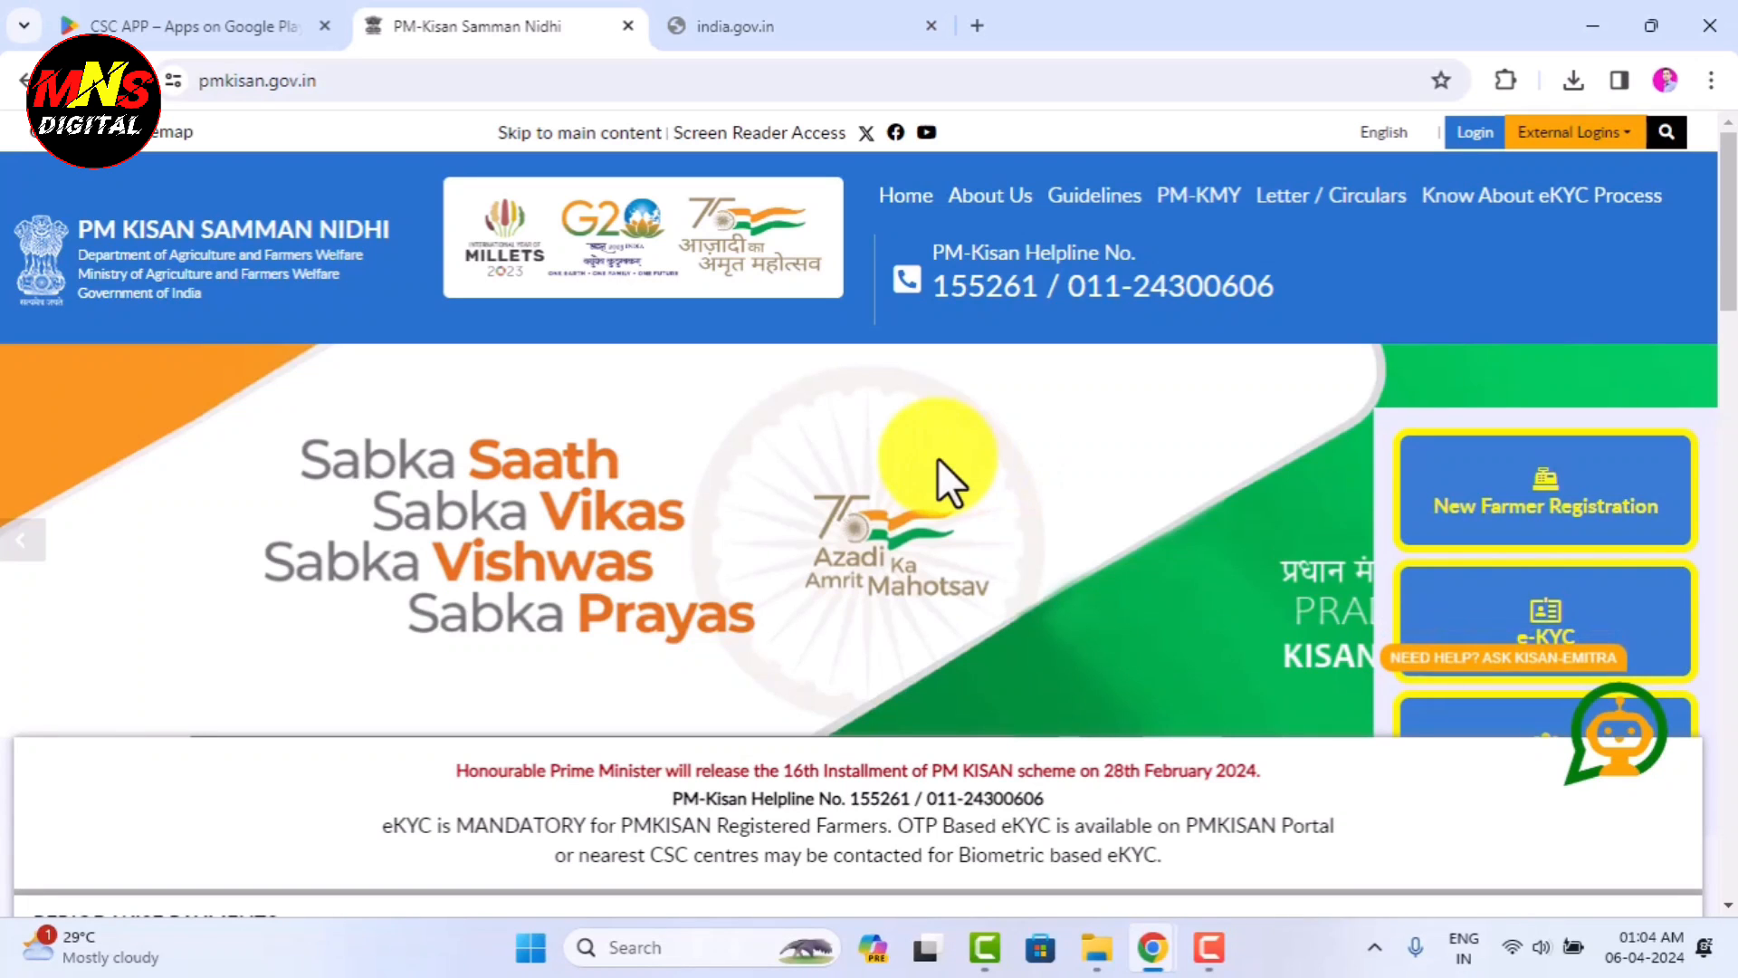
Go to Farmers Corner and open the Know Your Status page
{"action": "scroll", "coordinate": [900, 465], "scroll_direction": "down", "scroll_amount": 3}
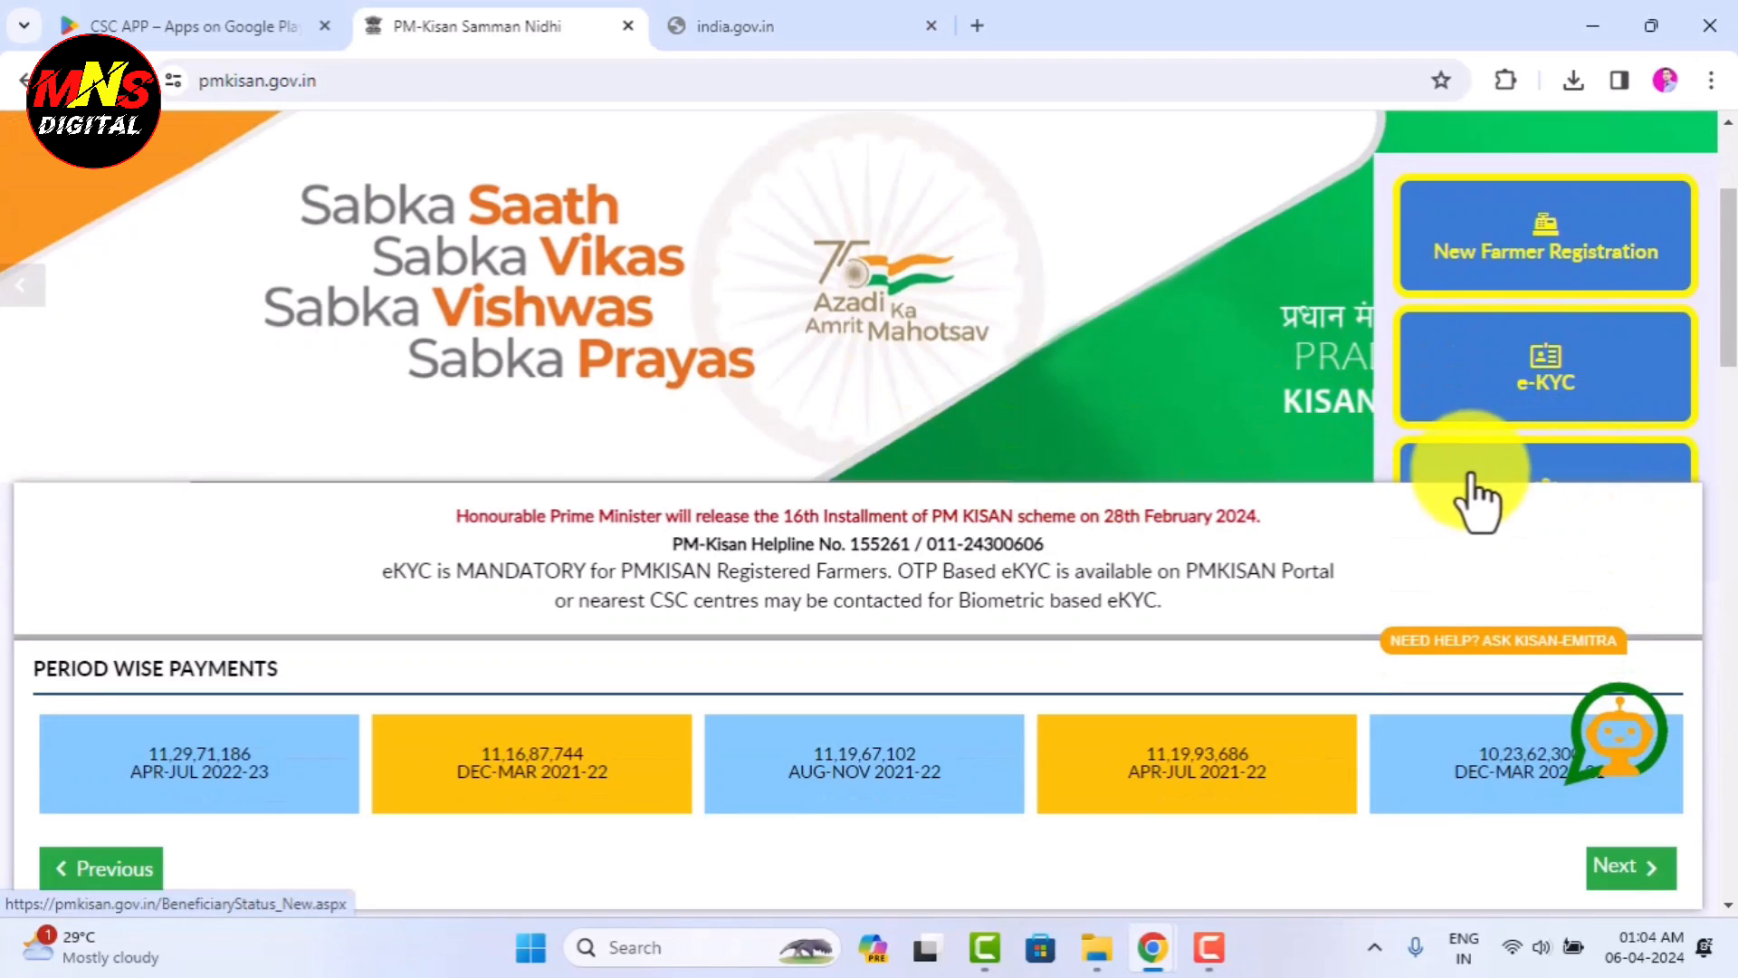
{"action": "scroll", "coordinate": [1186, 616], "scroll_direction": "down", "scroll_amount": 6}
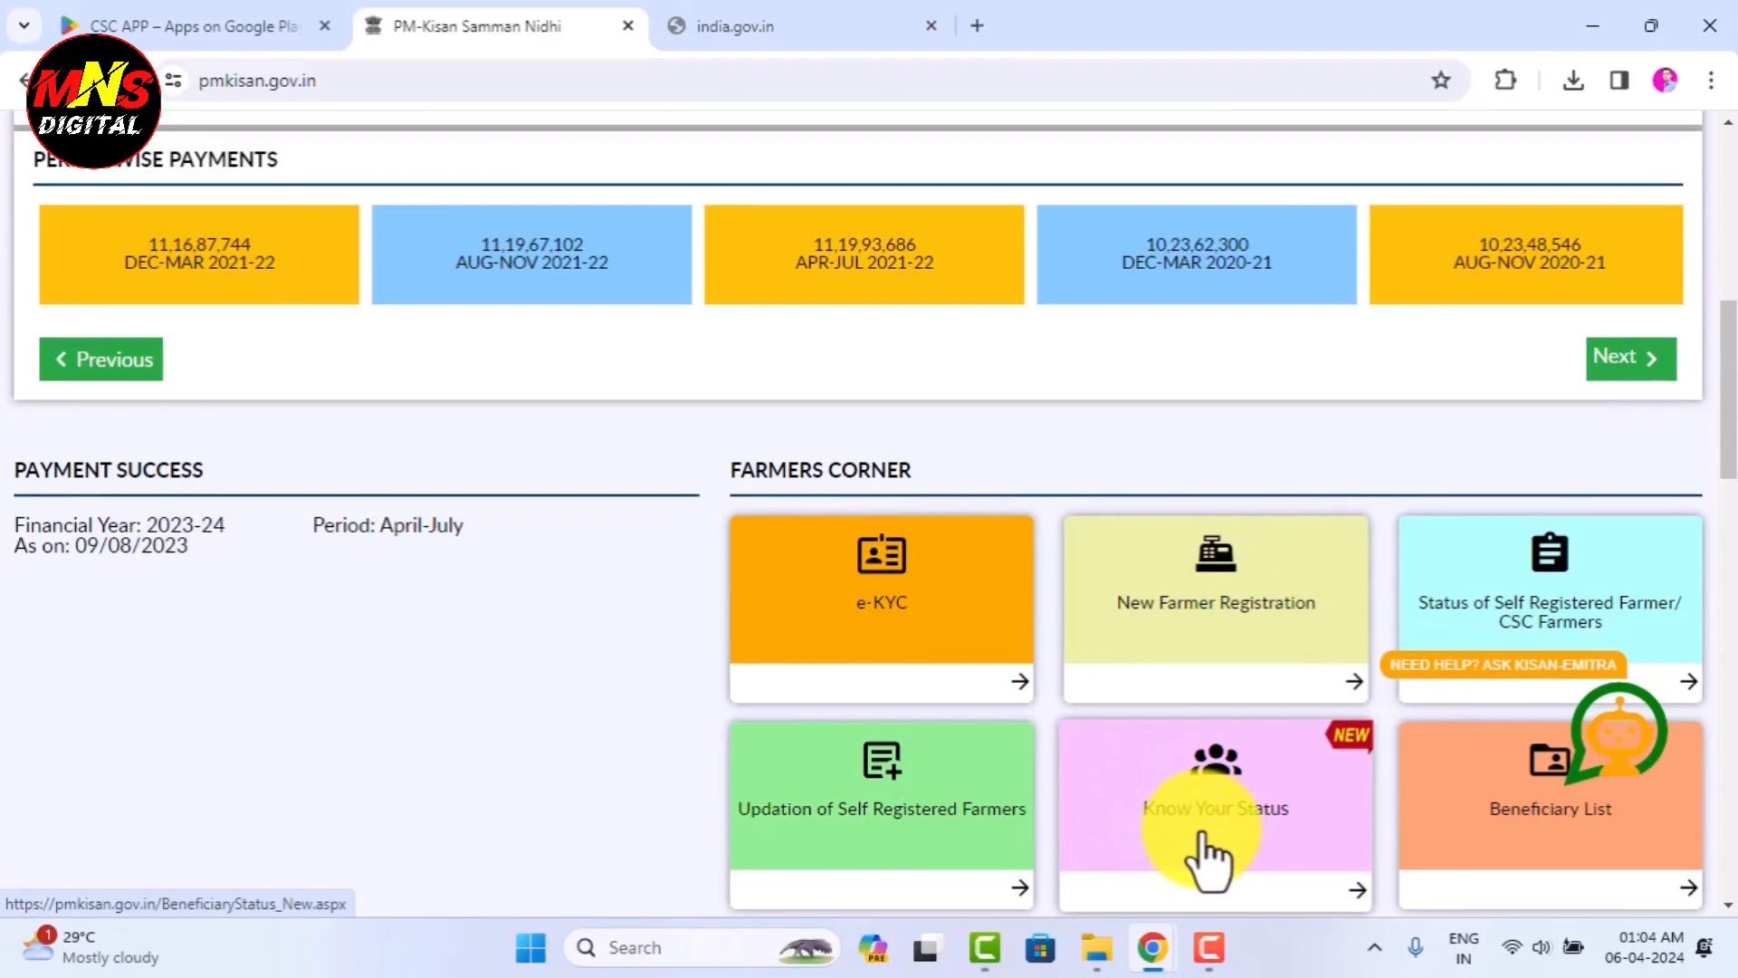
{"action": "left_click", "coordinate": [1231, 835]}
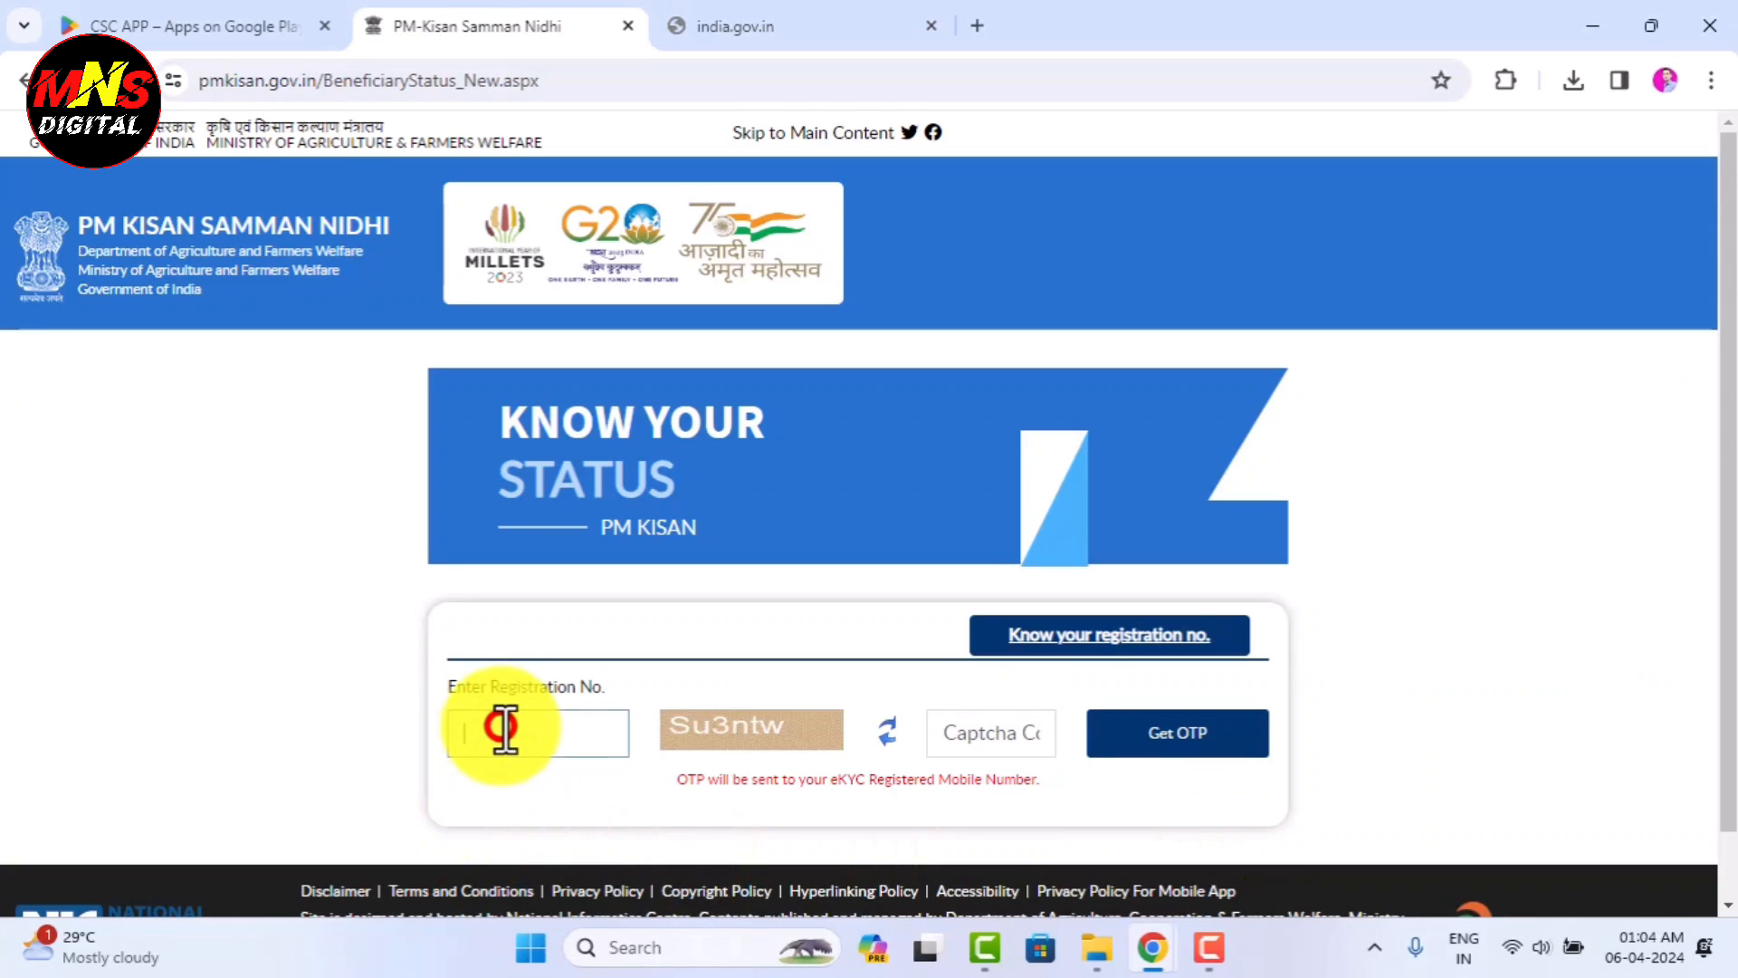
Enter the registration number and captcha, request the OTP, and ready the OTP field
{"action": "left_click", "coordinate": [503, 729]}
{"action": "left_click", "coordinate": [1023, 729]}
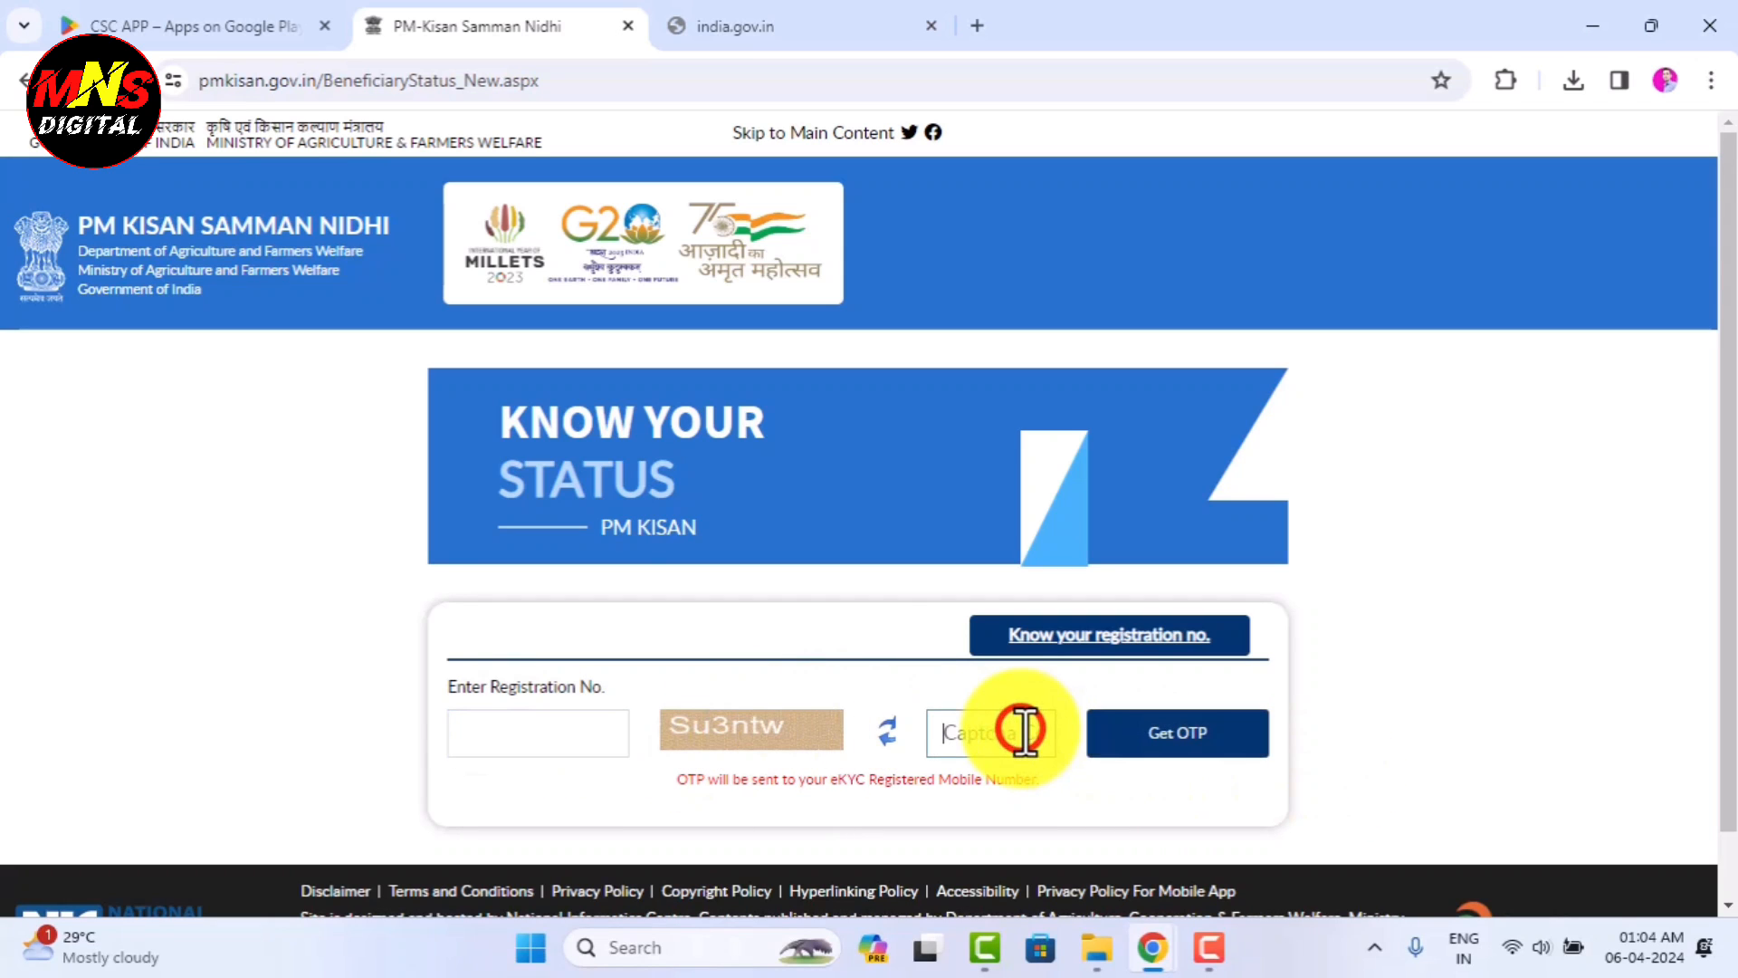
{"action": "left_click", "coordinate": [1168, 761]}
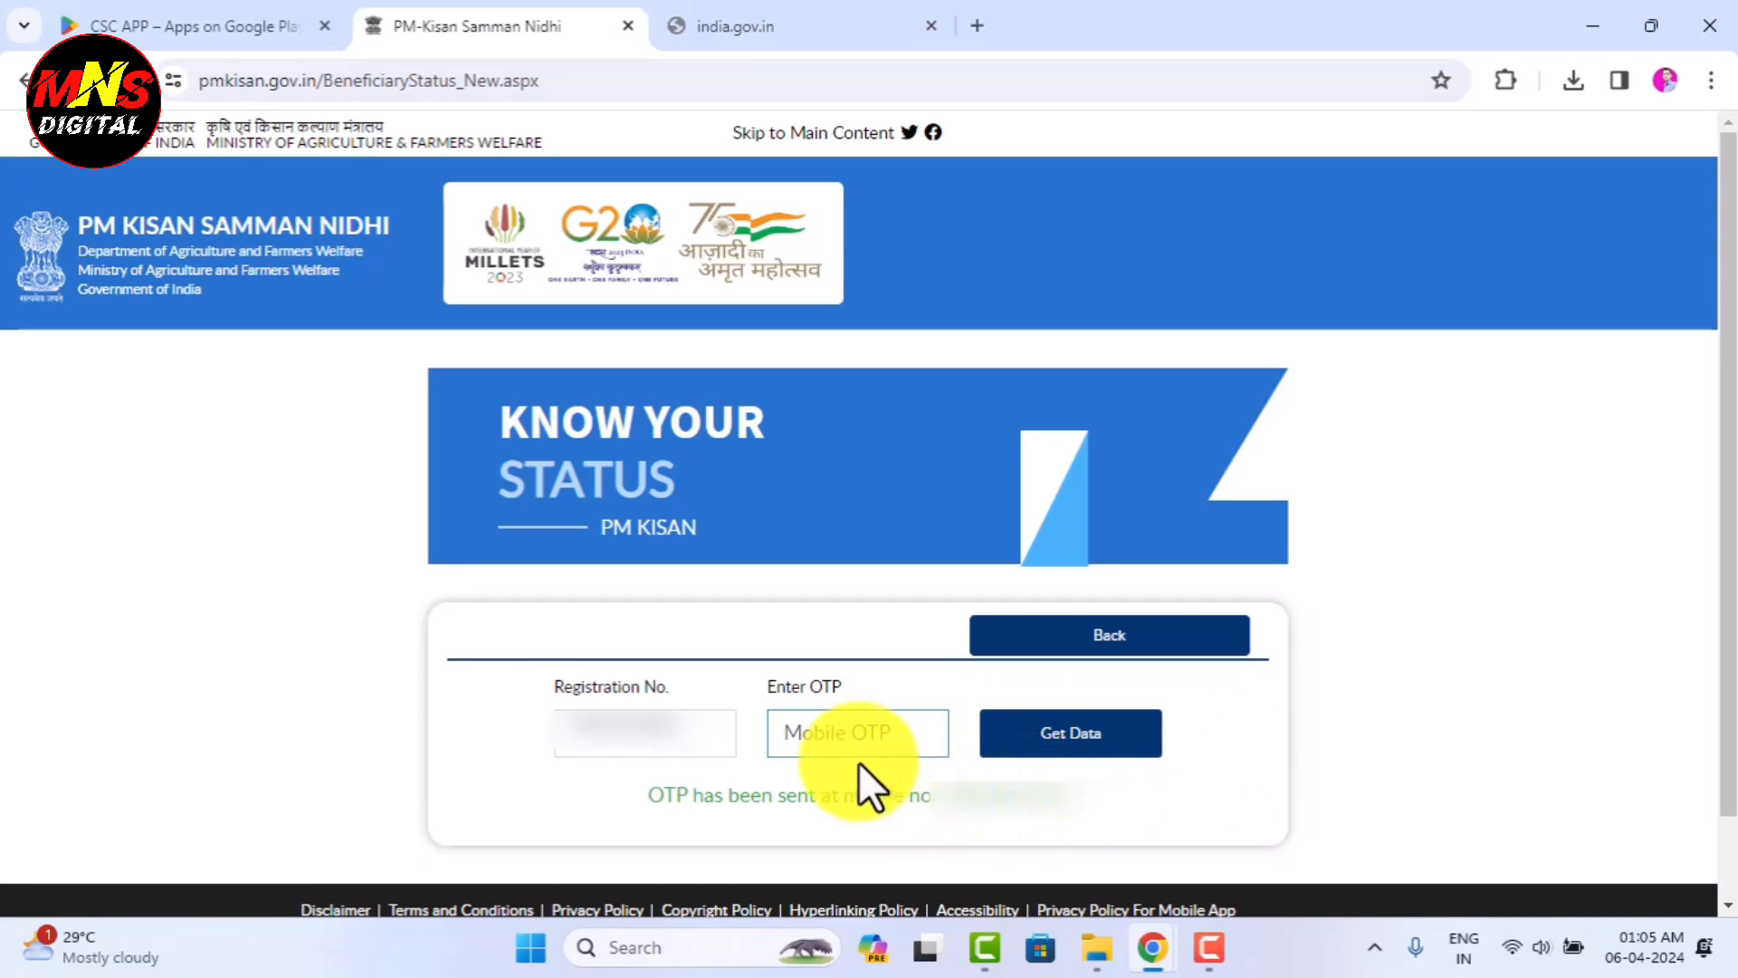
{"action": "left_click", "coordinate": [847, 737]}
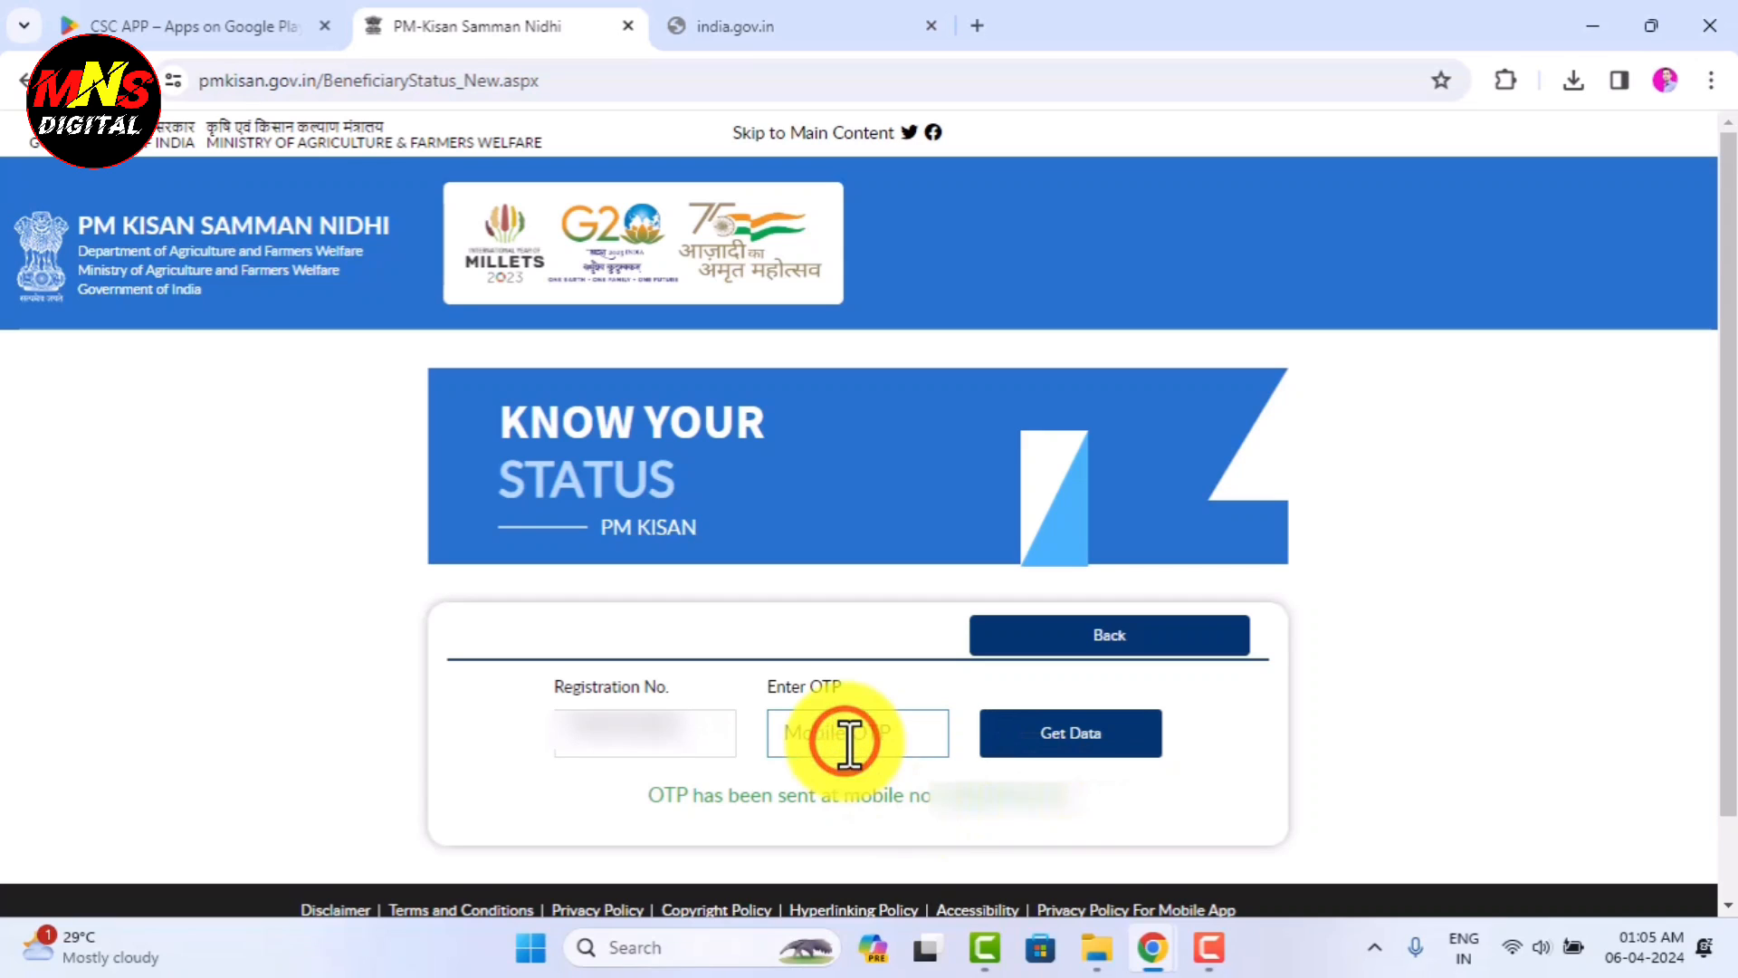